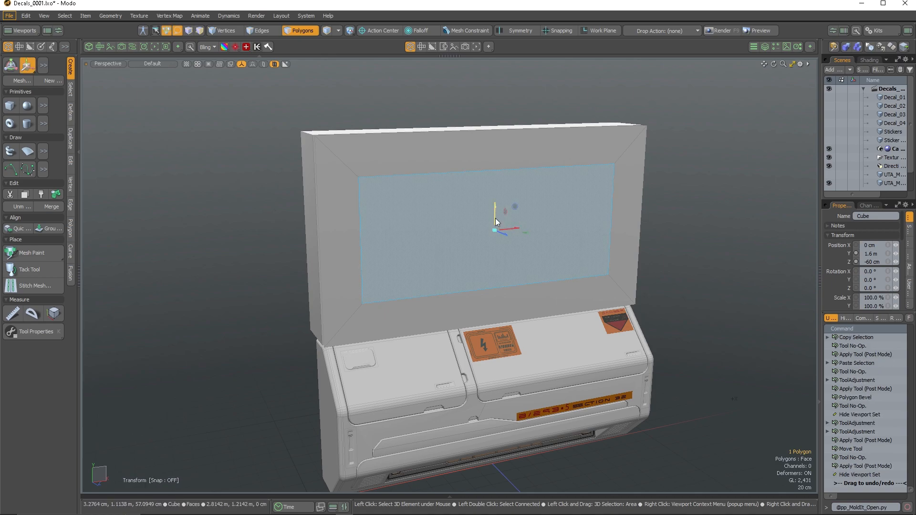
Separate the inset panel as its own polygon, delete the bevelled frame polygons, and place the panel against the housing's front.
{"action": "left_click_drag", "start_coordinate": [734, 398], "coordinate": [532, 256], "text": "alt"}
{"action": "double_click", "coordinate": [468, 203]}
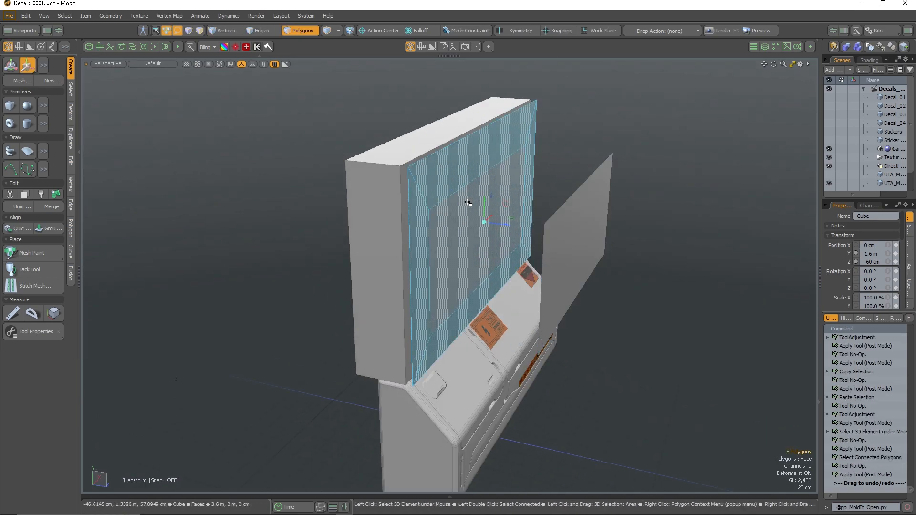
{"action": "key", "text": "ctrl+z"}
{"action": "key", "text": "ctrl+z"}
{"action": "key", "text": "ctrl+z"}
{"action": "key", "text": "ctrl+z"}
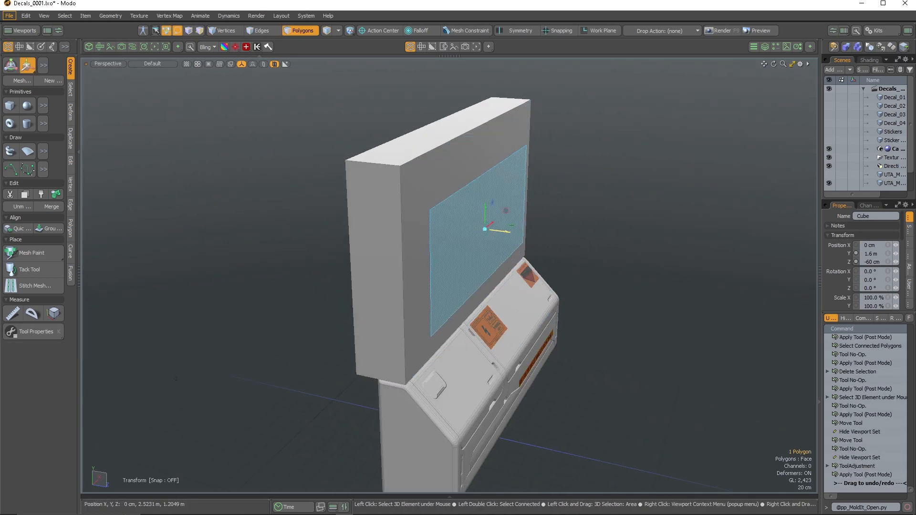
Extrude the panel polygon into a solid box and move it so that it passes through the housing's front face.
{"action": "key", "text": "ctrl+shift+z"}
{"action": "key", "text": "ctrl+shift+z"}
{"action": "key", "text": "ctrl+shift+z"}
{"action": "key", "text": "ctrl+shift+z"}
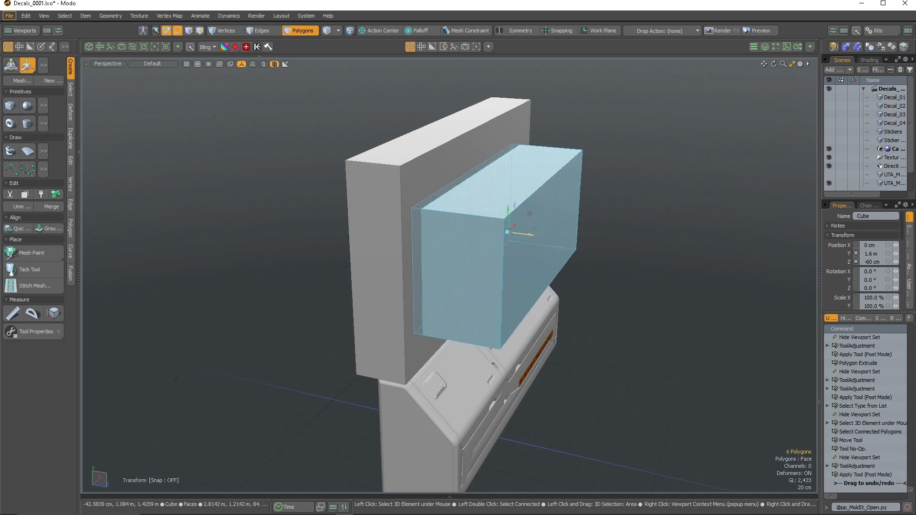
Make the meshes transparent and raise the smaller box's upper front edge so that its top slopes upward toward the front.
{"action": "left_click_drag", "start_coordinate": [520, 287], "coordinate": [477, 282], "text": "alt"}
{"action": "key", "text": "2"}
{"action": "left_click", "coordinate": [486, 180]}
{"action": "left_click_drag", "start_coordinate": [487, 179], "coordinate": [549, 175], "text": "alt"}
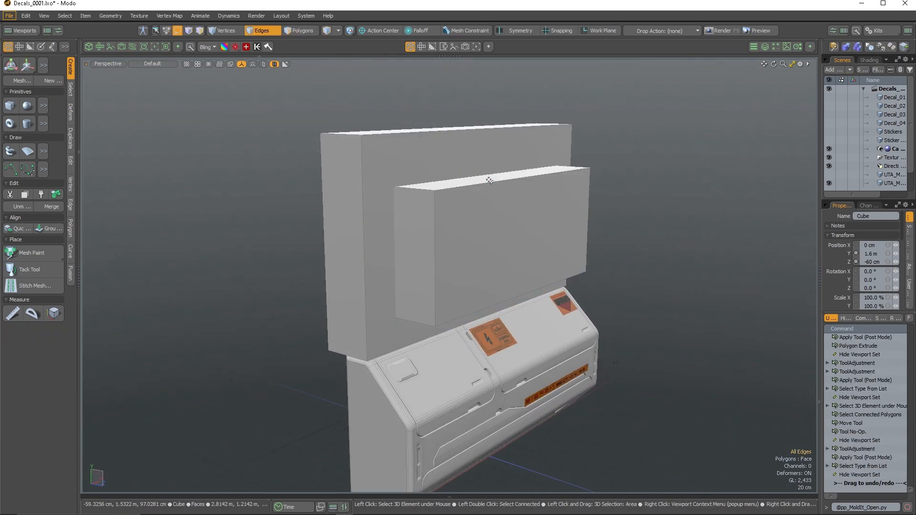
{"action": "left_click", "coordinate": [286, 64]}
{"action": "left_click", "coordinate": [288, 56]}
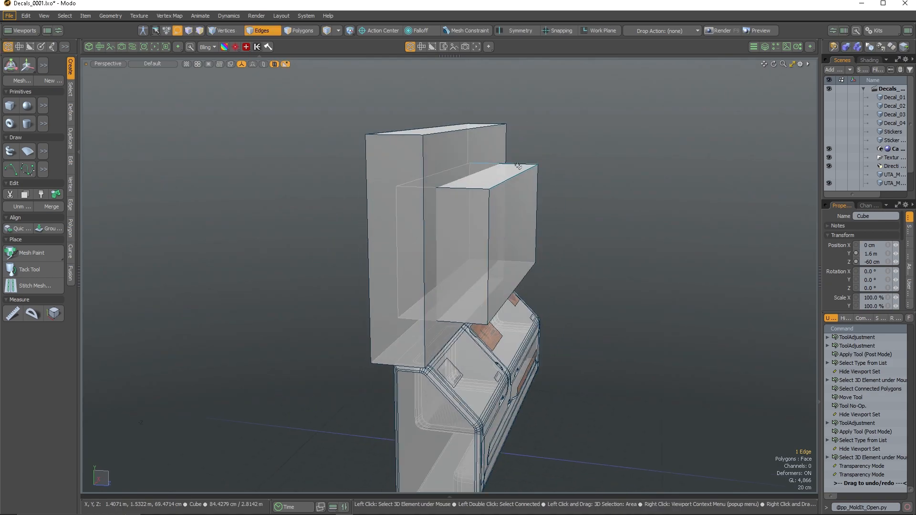
{"action": "key", "text": "w"}
{"action": "left_click_drag", "start_coordinate": [519, 82], "coordinate": [518, 224], "text": "alt"}
Select the large housing's top polygon and move it up to make the housing taller.
{"action": "key", "text": "3"}
{"action": "double_click", "coordinate": [460, 193]}
{"action": "key", "text": "w"}
{"action": "key", "text": "3"}
{"action": "left_click", "coordinate": [440, 129]}
{"action": "key", "text": "w"}
{"action": "left_click_drag", "start_coordinate": [449, 100], "coordinate": [449, 72]}
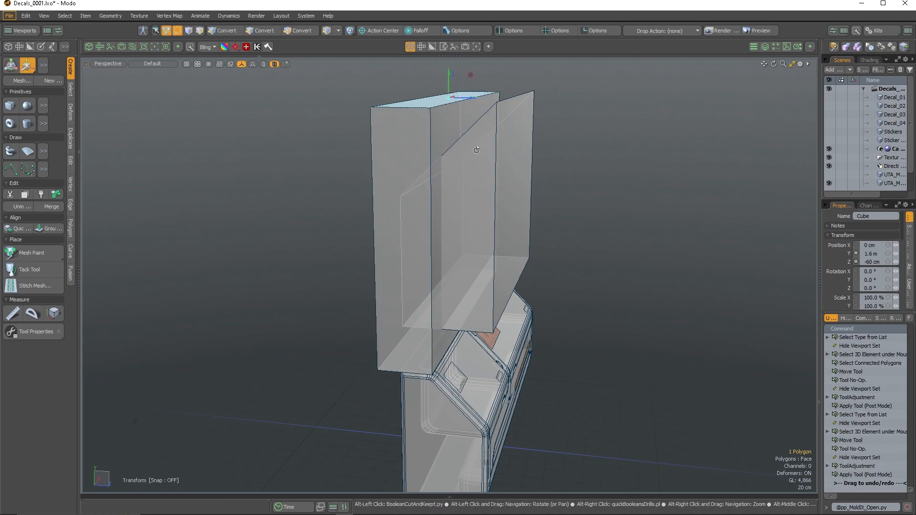
{"action": "left_click_drag", "start_coordinate": [476, 149], "coordinate": [476, 156], "text": "alt"}
{"action": "left_click_drag", "start_coordinate": [448, 74], "coordinate": [448, 80]}
{"action": "mouse_move", "coordinate": [482, 187]}
{"action": "left_mouse_down", "text": "alt"}
{"action": "mouse_move", "coordinate": [413, 172]}
{"action": "mouse_move", "coordinate": [406, 188]}
{"action": "mouse_move", "coordinate": [444, 195]}
{"action": "mouse_move", "coordinate": [478, 218]}
{"action": "left_mouse_up", "text": "alt"}
Turn off the transparent display and widen the smaller box's front polygon along X to flare its sides.
{"action": "left_click", "coordinate": [275, 64]}
{"action": "left_click", "coordinate": [287, 57]}
{"action": "left_click", "coordinate": [446, 205]}
{"action": "key", "text": "r"}
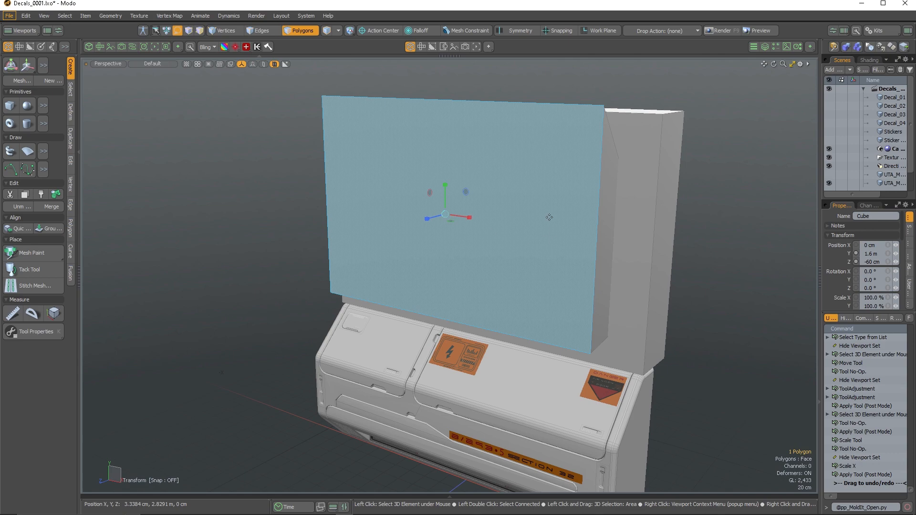
Subtract the flared box from the housing to cut a recess, and adjust the housing's top polygon with snapping enabled.
{"action": "mouse_move", "coordinate": [550, 218]}
{"action": "left_mouse_down", "text": "alt"}
{"action": "mouse_move", "coordinate": [509, 249]}
{"action": "mouse_move", "coordinate": [489, 321]}
{"action": "left_mouse_up", "text": "alt"}
{"action": "left_click", "coordinate": [505, 256]}
{"action": "left_click", "coordinate": [478, 115]}
{"action": "mouse_move", "coordinate": [478, 110]}
{"action": "left_mouse_down"}
{"action": "mouse_move", "coordinate": [477, 98]}
{"action": "mouse_move", "coordinate": [476, 120]}
{"action": "left_mouse_up"}
{"action": "key", "text": "x"}
{"action": "left_click_drag", "start_coordinate": [520, 239], "coordinate": [482, 172], "text": "alt"}
{"action": "scroll", "coordinate": [469, 183], "scroll_direction": "down", "scroll_amount": 4}
{"action": "scroll", "coordinate": [467, 181], "scroll_direction": "up", "scroll_amount": 5}
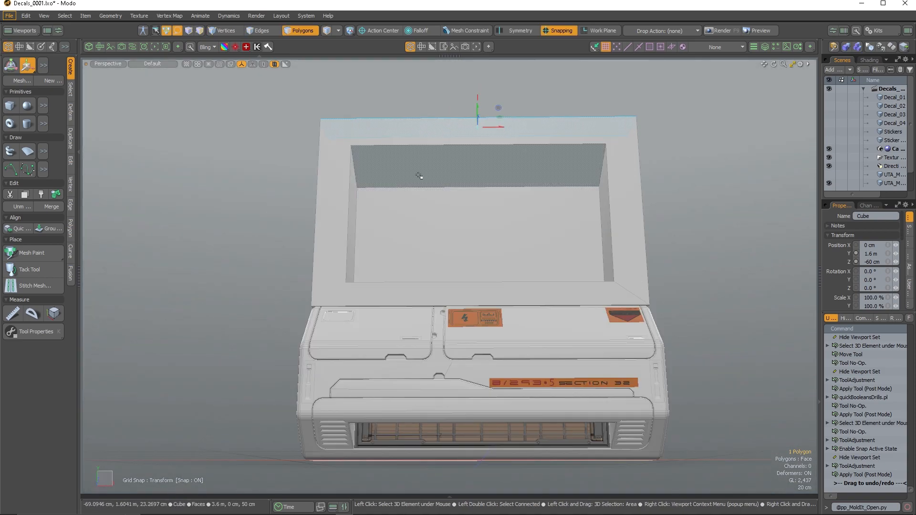
Hide the lower cabinet and its decals so that only the recessed housing is displayed.
{"action": "double_click", "coordinate": [828, 182]}
{"action": "left_click", "coordinate": [830, 181]}
{"action": "left_click_drag", "start_coordinate": [478, 172], "coordinate": [501, 167], "text": "alt"}
{"action": "scroll", "coordinate": [501, 168], "scroll_direction": "down", "scroll_amount": 2}
{"action": "scroll", "coordinate": [501, 167], "scroll_direction": "up", "scroll_amount": 4}
{"action": "left_click_drag", "start_coordinate": [561, 184], "coordinate": [654, 160], "text": "alt"}
Create a cube over the recess's upper edge and scale it in X and Y into a wide horizontal bar.
{"action": "key", "text": "shift+c"}
{"action": "key", "text": "w"}
{"action": "key", "text": "r"}
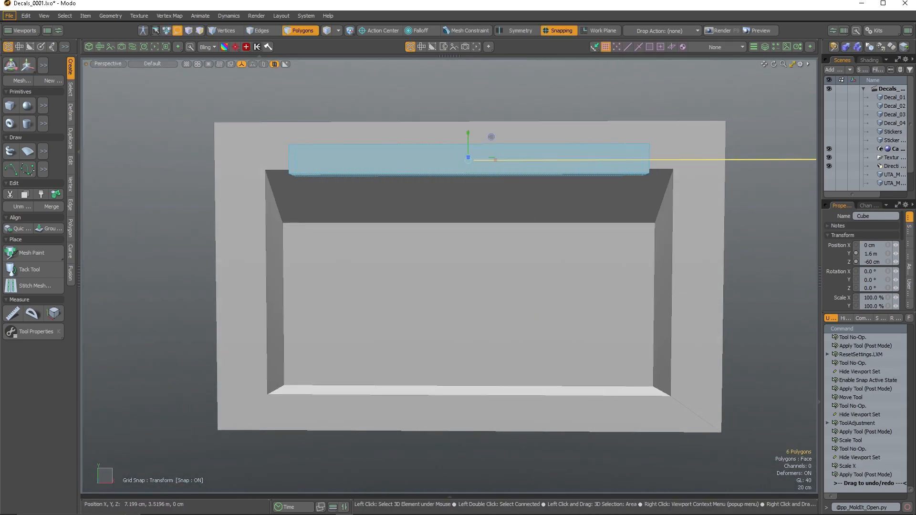
{"action": "left_click_drag", "start_coordinate": [458, 157], "coordinate": [488, 91], "text": "alt"}
{"action": "left_click_drag", "start_coordinate": [485, 158], "coordinate": [424, 158], "text": "alt"}
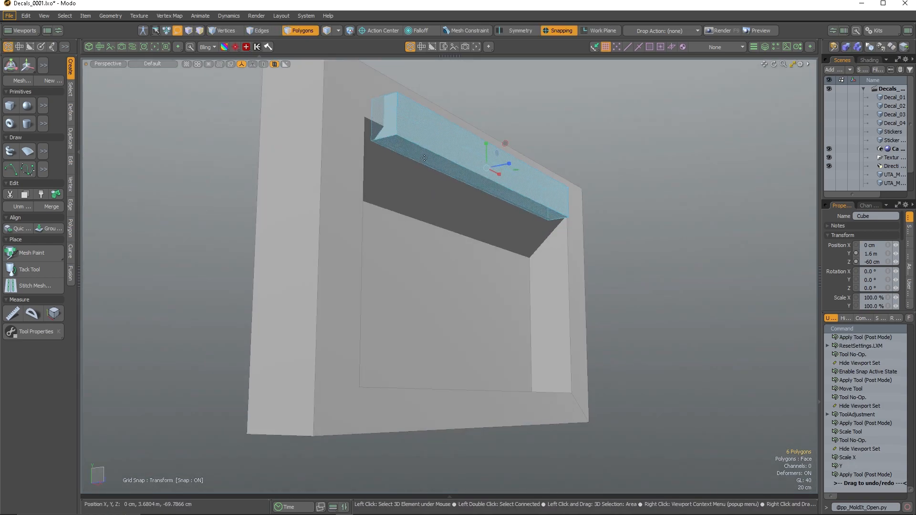
Reposition the bar at the recess's upper edge and scale it along Z so that it passes through the housing's front.
{"action": "key", "text": "space"}
{"action": "left_click", "coordinate": [430, 157]}
{"action": "key", "text": "w"}
{"action": "left_click_drag", "start_coordinate": [485, 170], "coordinate": [570, 185]}
{"action": "double_click", "coordinate": [468, 204]}
{"action": "key", "text": "r"}
{"action": "left_click_drag", "start_coordinate": [570, 185], "coordinate": [358, 239], "text": "alt"}
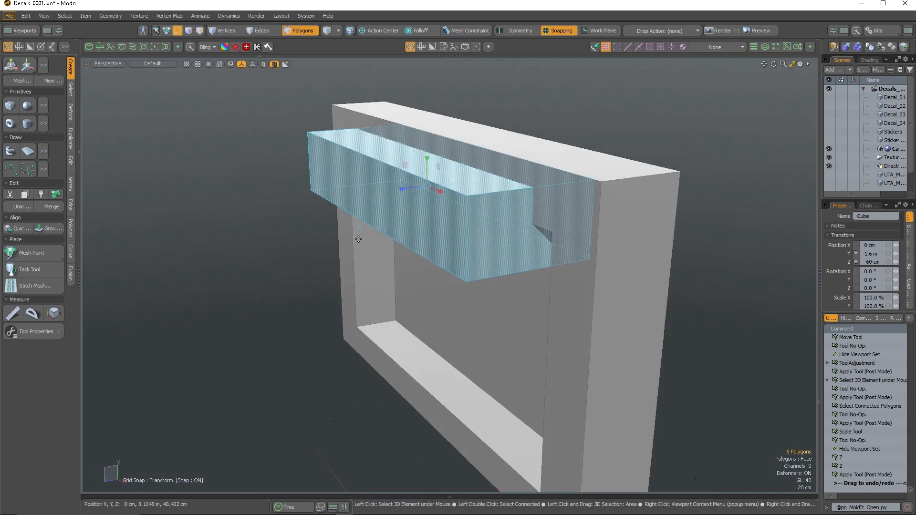
{"action": "left_click_drag", "start_coordinate": [419, 250], "coordinate": [475, 181], "text": "alt"}
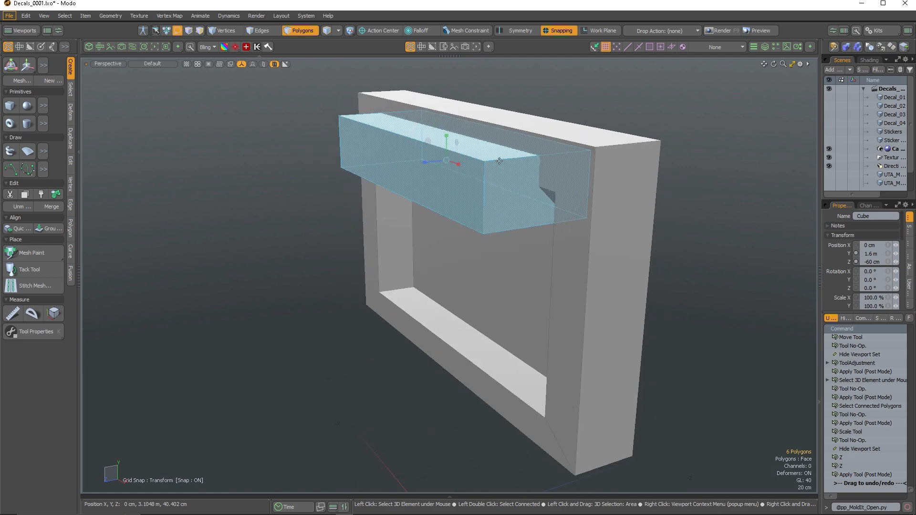
Try bevelling the bar's corner edges with a raised round level.
{"action": "left_click_drag", "start_coordinate": [494, 161], "coordinate": [504, 161], "text": "alt"}
{"action": "key", "text": "2"}
{"action": "left_click_drag", "start_coordinate": [446, 199], "coordinate": [525, 148], "text": "alt"}
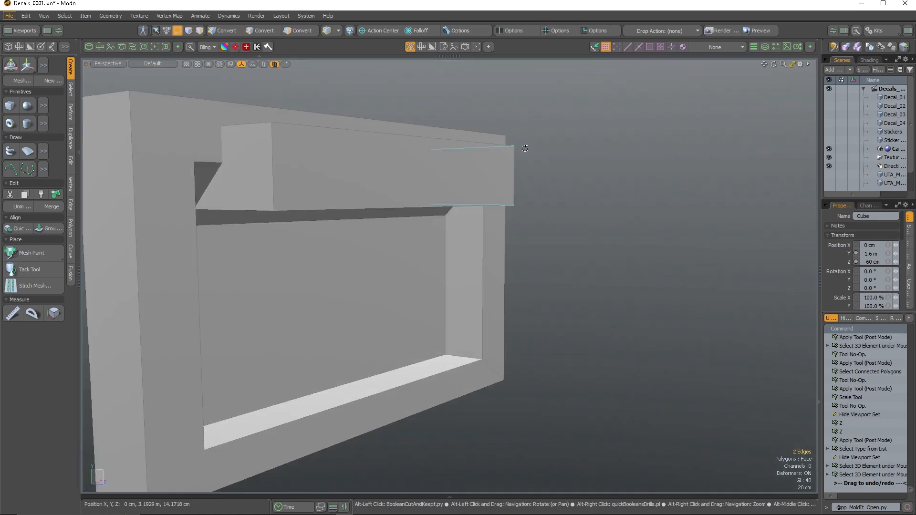
{"action": "left_click", "coordinate": [248, 208], "text": "shift"}
{"action": "left_click_drag", "start_coordinate": [349, 220], "coordinate": [324, 181], "text": "alt"}
{"action": "key", "text": "b"}
{"action": "left_click_drag", "start_coordinate": [319, 80], "coordinate": [334, 80]}
{"action": "key", "text": "r"}
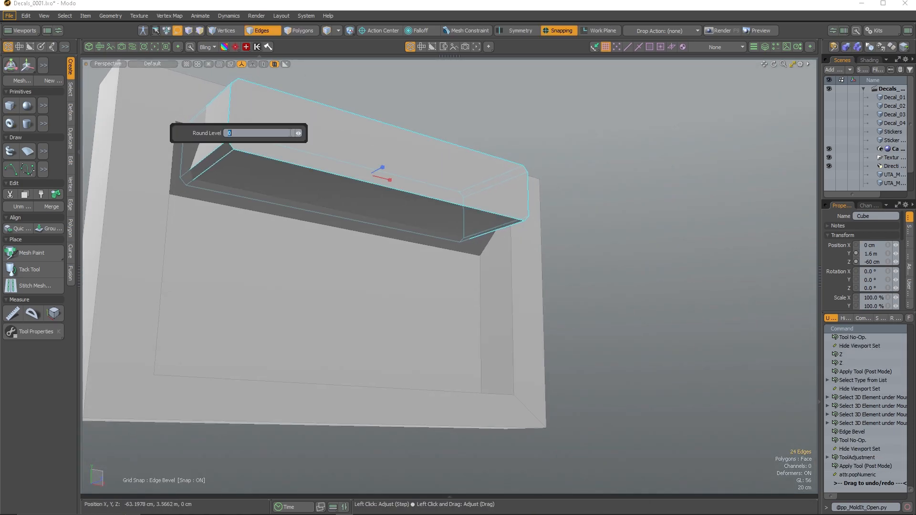
{"action": "left_click", "coordinate": [299, 134]}
{"action": "left_click", "coordinate": [299, 133]}
{"action": "left_click_drag", "start_coordinate": [486, 151], "coordinate": [504, 158], "text": "alt"}
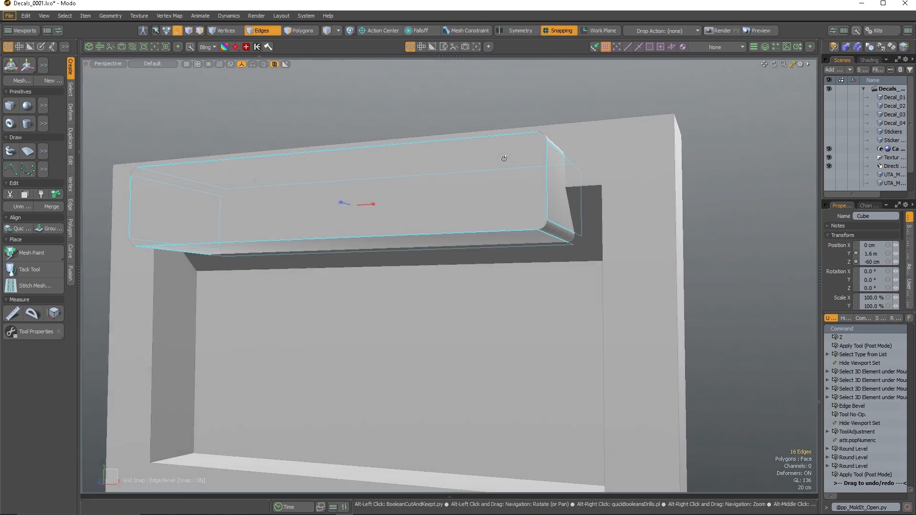
Try a Boolean cut of the rounded bar into the housing, and undo the cut and the rounding.
{"action": "left_click_drag", "start_coordinate": [400, 201], "coordinate": [487, 194], "text": "alt"}
{"action": "key", "text": "3"}
{"action": "left_click", "coordinate": [466, 180]}
{"action": "left_click", "coordinate": [466, 180], "text": "alt"}
{"action": "key", "text": "ctrl+z"}
Slice a centre section into the bar with two vertical edge loops and spread the loops apart along X.
{"action": "left_click_drag", "start_coordinate": [459, 167], "coordinate": [462, 188], "text": "alt"}
{"action": "key", "text": "2"}
{"action": "left_click", "coordinate": [475, 159]}
{"action": "double_click", "coordinate": [475, 158], "text": "shift"}
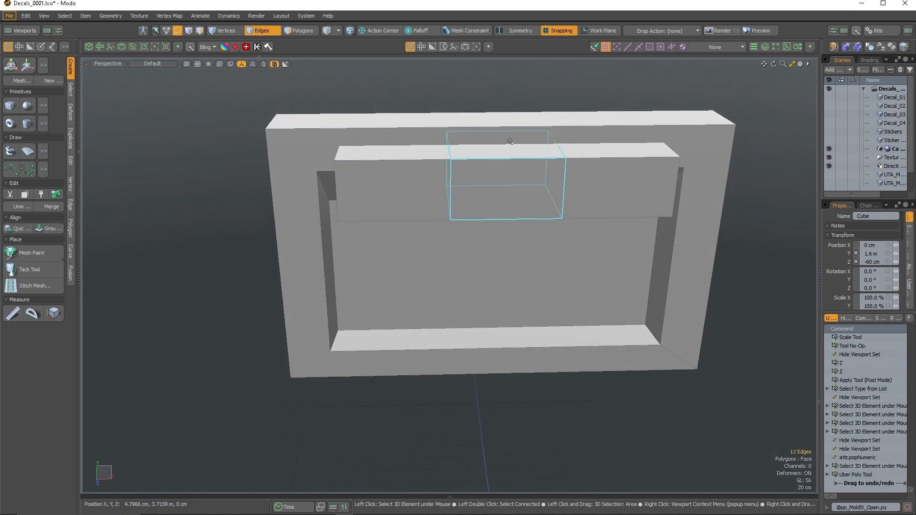
{"action": "key", "text": "space"}
Lasso the selection down to the bar's two vertical edge loops and bevel them into pairs of parallel loops.
{"action": "right_click_drag", "start_coordinate": [527, 125], "coordinate": [524, 227], "text": "ctrl"}
{"action": "scroll", "coordinate": [523, 200], "scroll_direction": "up", "scroll_amount": 3}
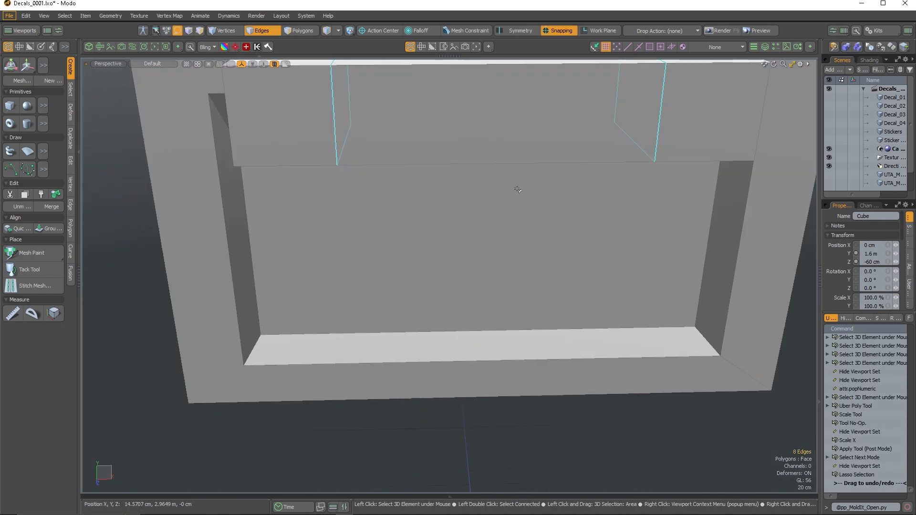
{"action": "scroll", "coordinate": [524, 201], "scroll_direction": "down", "scroll_amount": 3}
{"action": "key", "text": "b"}
{"action": "left_click_drag", "start_coordinate": [491, 75], "coordinate": [508, 73]}
{"action": "double_click", "coordinate": [498, 165]}
Lower the bar's top middle polygon with snapping off to form a shallow dip with sloped ends.
{"action": "key", "text": "3"}
{"action": "left_click", "coordinate": [495, 112]}
{"action": "scroll", "coordinate": [495, 113], "scroll_direction": "up", "scroll_amount": 3}
{"action": "left_click_drag", "start_coordinate": [495, 112], "coordinate": [515, 122], "text": "alt"}
{"action": "key", "text": "w"}
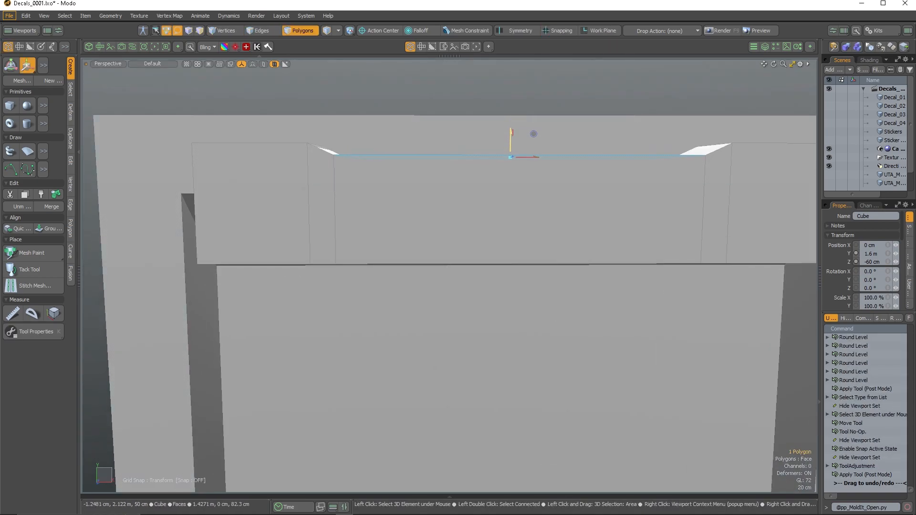
{"action": "scroll", "coordinate": [507, 146], "scroll_direction": "down", "scroll_amount": 3}
{"action": "left_click_drag", "start_coordinate": [505, 133], "coordinate": [505, 136]}
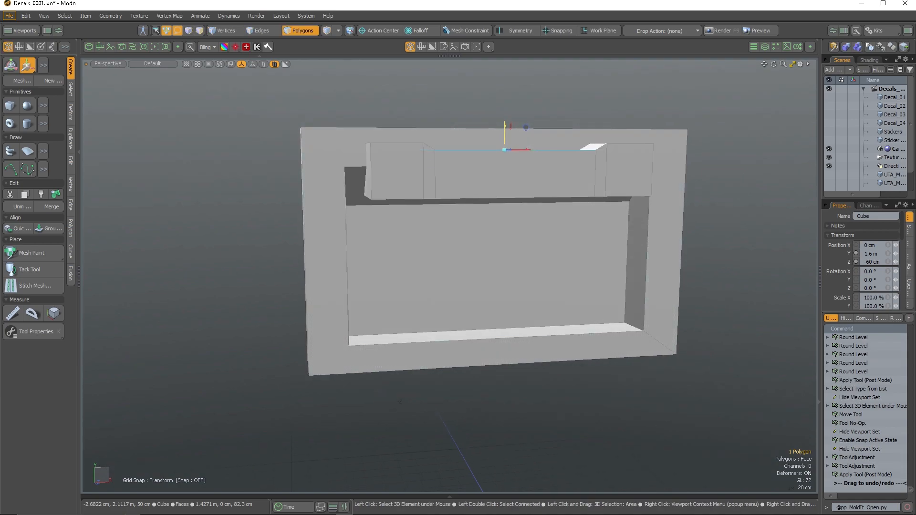
Select the ring of depth edges around the bar's profile and bevel them to soften its corners.
{"action": "left_click_drag", "start_coordinate": [372, 153], "coordinate": [402, 153], "text": "alt"}
{"action": "key", "text": "2"}
{"action": "left_click", "coordinate": [386, 142]}
{"action": "left_click_drag", "start_coordinate": [457, 192], "coordinate": [422, 212], "text": "alt"}
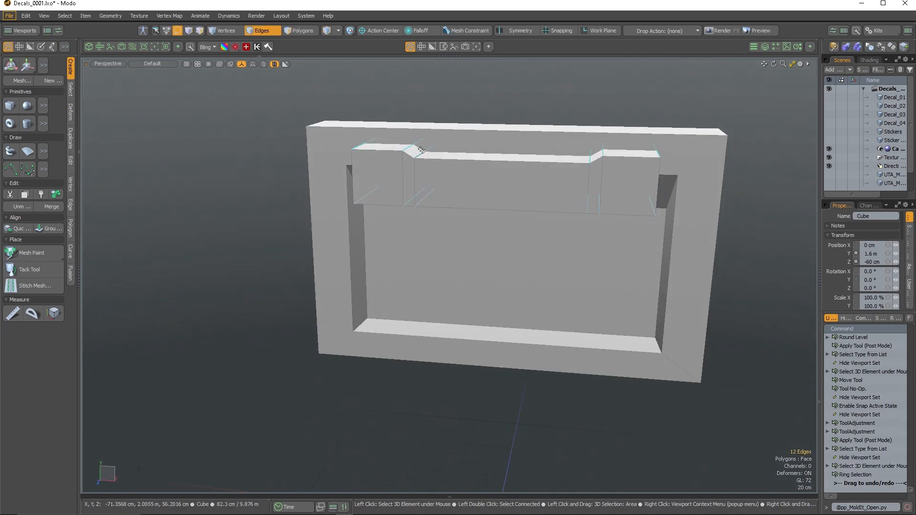
{"action": "scroll", "coordinate": [416, 150], "scroll_direction": "up", "scroll_amount": 3}
{"action": "key", "text": "b"}
{"action": "left_click_drag", "start_coordinate": [389, 143], "coordinate": [403, 142]}
{"action": "left_click_drag", "start_coordinate": [337, 206], "coordinate": [399, 201], "text": "alt"}
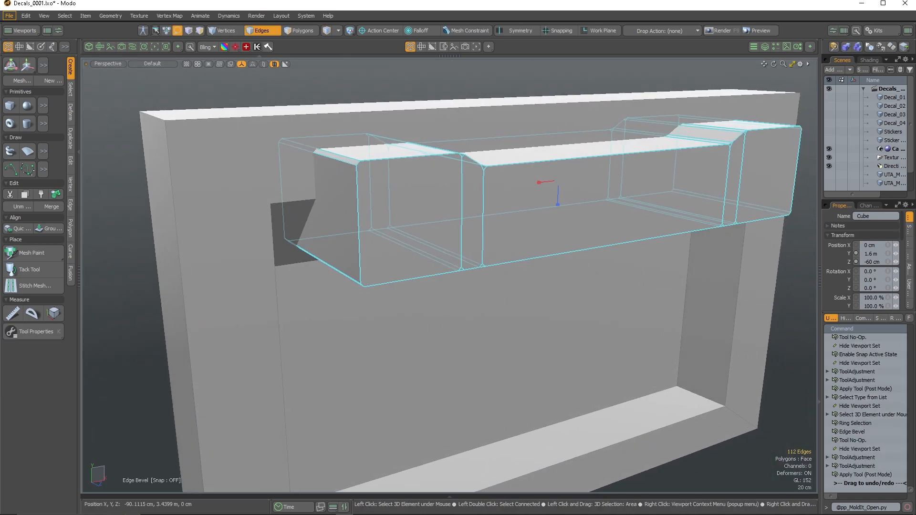
Cut the bar's outline into the housing with the Boolean cut-and-keep script.
{"action": "key", "text": "3"}
{"action": "left_click", "coordinate": [416, 197]}
{"action": "left_click", "coordinate": [415, 197], "text": "alt"}
{"action": "scroll", "coordinate": [415, 197], "scroll_direction": "down", "scroll_amount": 3}
{"action": "left_click_drag", "start_coordinate": [416, 197], "coordinate": [504, 197], "text": "alt"}
Create a cube on the work plane at the cut outline's upper right corner and scale it along Z.
{"action": "scroll", "coordinate": [476, 208], "scroll_direction": "up", "scroll_amount": 3}
{"action": "double_click", "coordinate": [692, 181], "text": "shift"}
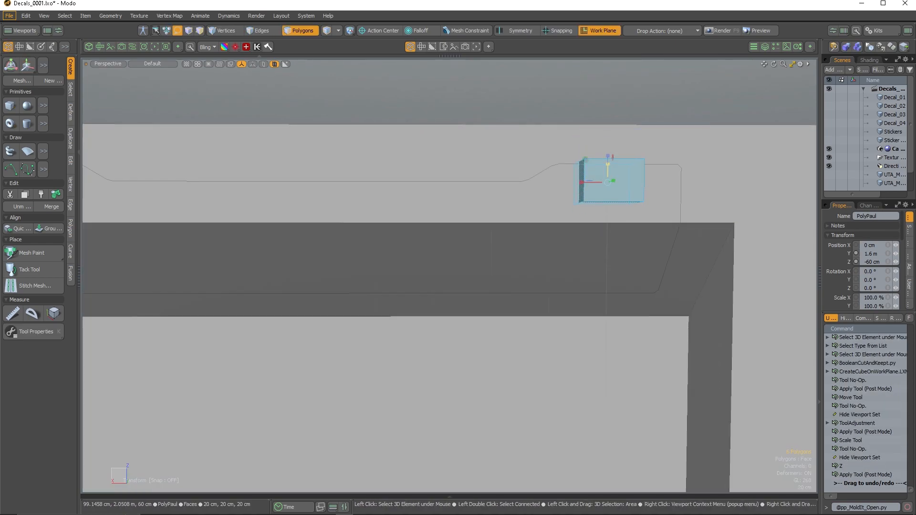
{"action": "scroll", "coordinate": [615, 160], "scroll_direction": "up", "scroll_amount": 4}
{"action": "left_click_drag", "start_coordinate": [611, 191], "coordinate": [519, 206], "text": "alt"}
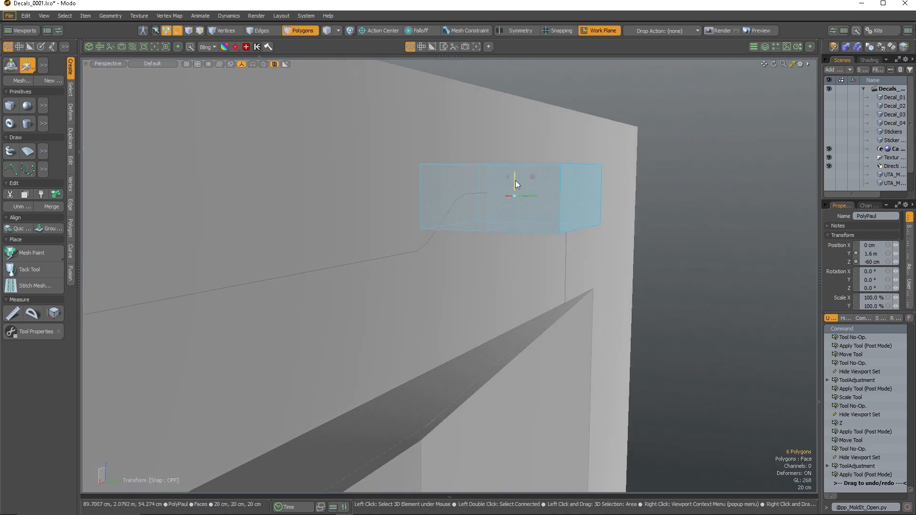
Rotate the cube 45° about its local Y axis and move it at the corner of the cut outline.
{"action": "middle_click", "coordinate": [509, 189], "text": "shift"}
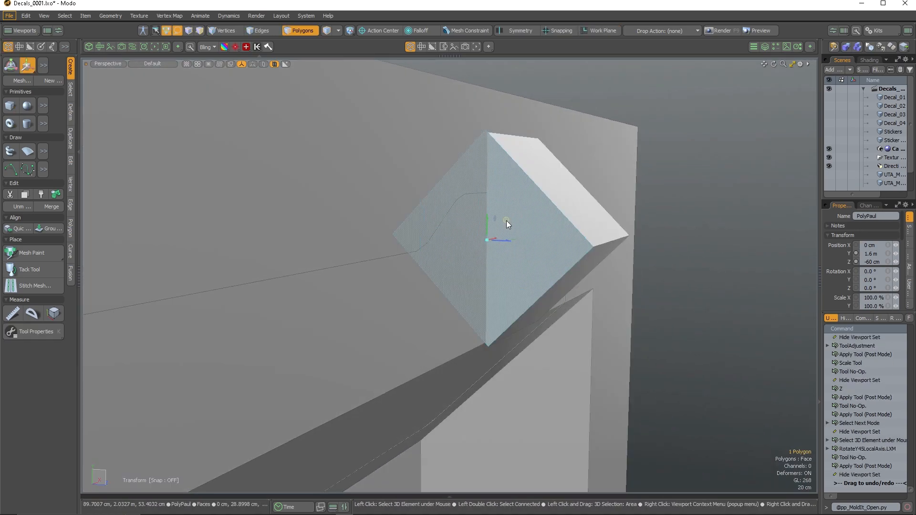
{"action": "double_click", "coordinate": [505, 221]}
{"action": "key", "text": "w"}
{"action": "left_click_drag", "start_coordinate": [506, 220], "coordinate": [564, 126]}
{"action": "left_click_drag", "start_coordinate": [554, 211], "coordinate": [511, 257], "text": "alt"}
{"action": "double_click", "coordinate": [501, 277], "text": "shift"}
Isolate the small cutter block and reshape it into a wedge with slanted sides.
{"action": "key", "text": "shift+h"}
{"action": "double_click", "coordinate": [408, 219]}
{"action": "left_click_drag", "start_coordinate": [380, 107], "coordinate": [371, 108]}
{"action": "left_click_drag", "start_coordinate": [410, 210], "coordinate": [502, 182], "text": "alt"}
{"action": "scroll", "coordinate": [561, 229], "scroll_direction": "down", "scroll_amount": 4}
{"action": "left_click", "coordinate": [590, 184]}
{"action": "key", "text": "r"}
Place matching wedge blocks over the raised upper ends of the cut panel.
{"action": "left_click_drag", "start_coordinate": [493, 237], "coordinate": [613, 190], "text": "alt"}
{"action": "key", "text": "3"}
{"action": "double_click", "coordinate": [611, 188]}
{"action": "key", "text": "w"}
{"action": "scroll", "coordinate": [637, 250], "scroll_direction": "down", "scroll_amount": 4}
{"action": "left_click", "coordinate": [589, 262]}
{"action": "double_click", "coordinate": [614, 230]}
Isolate the cut panel with both wedges, subtract the wedges to notch its upper edge, and unhide the housing.
{"action": "double_click", "coordinate": [337, 241], "text": "shift"}
{"action": "double_click", "coordinate": [353, 262], "text": "shift"}
{"action": "key", "text": "shift+h"}
{"action": "left_click", "coordinate": [342, 240]}
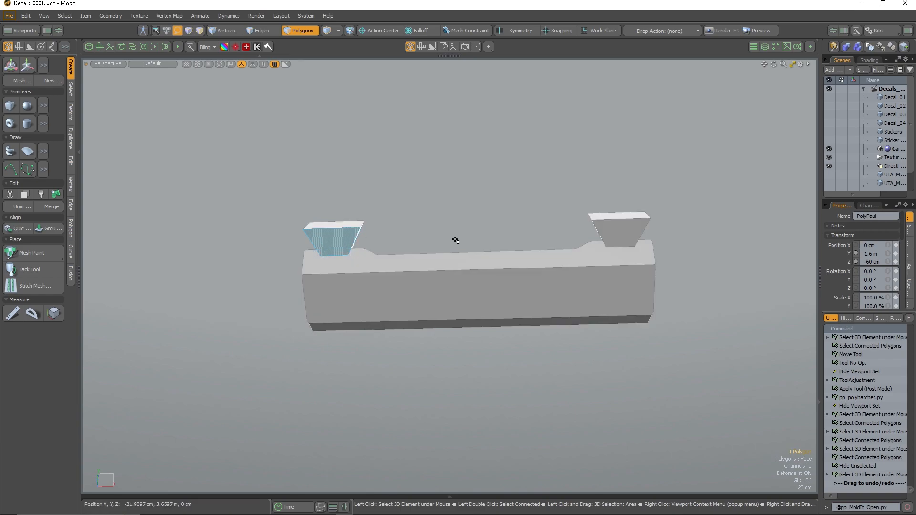
{"action": "left_click", "coordinate": [614, 232], "text": "shift"}
{"action": "right_click", "coordinate": [540, 233], "text": "alt"}
{"action": "left_click_drag", "start_coordinate": [539, 233], "coordinate": [461, 266], "text": "alt"}
{"action": "key", "text": "u"}
{"action": "scroll", "coordinate": [460, 254], "scroll_direction": "down", "scroll_amount": 4}
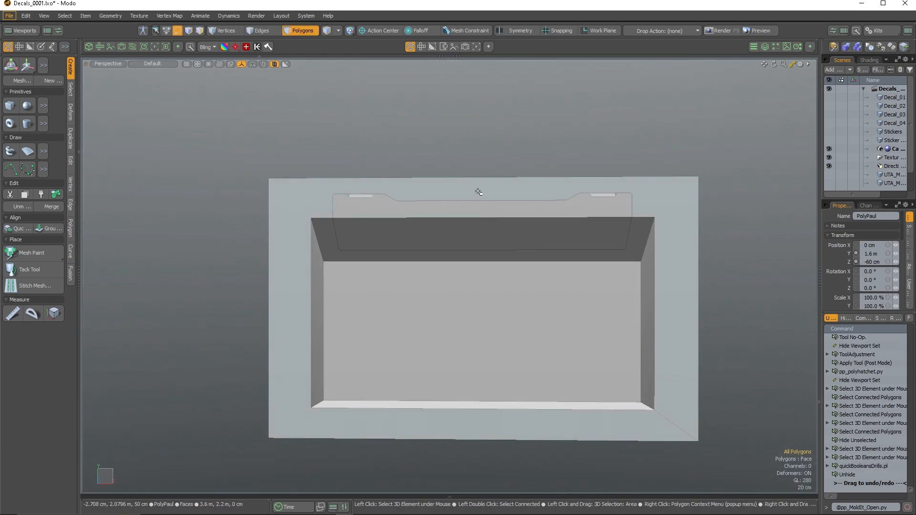
Create a cube above the cut panel, stretch it along X into a long thin bar, and align it near the housing's upper edge.
{"action": "scroll", "coordinate": [477, 191], "scroll_direction": "up", "scroll_amount": 4}
{"action": "key", "text": "c"}
{"action": "key", "text": "Escape"}
{"action": "key", "text": "y"}
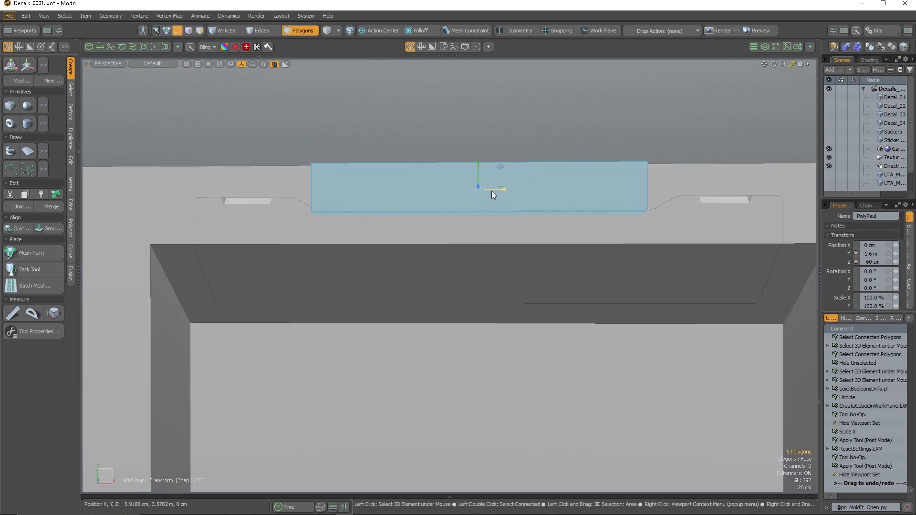
{"action": "left_click_drag", "start_coordinate": [479, 176], "coordinate": [479, 172]}
{"action": "left_click_drag", "start_coordinate": [453, 205], "coordinate": [425, 215], "text": "alt"}
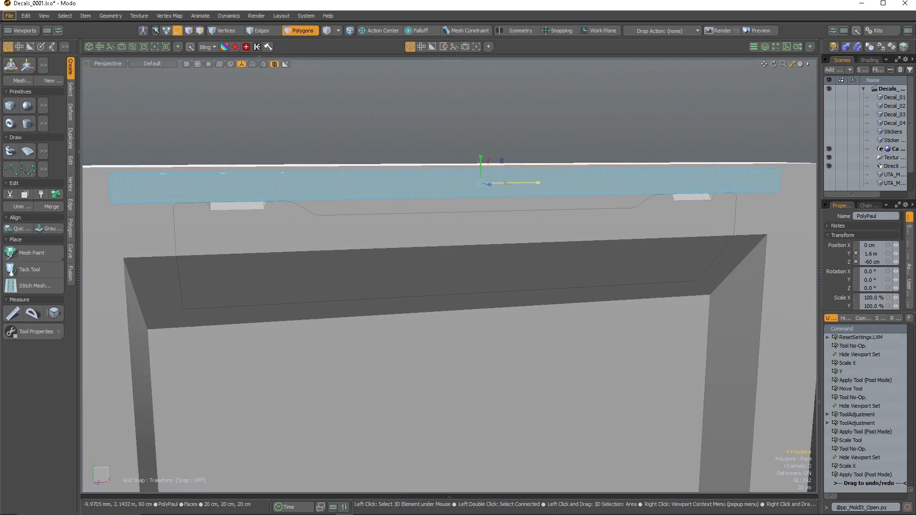
Adjust the long bar's size and placement along the housing's upper edge.
{"action": "scroll", "coordinate": [487, 189], "scroll_direction": "down", "scroll_amount": 3}
{"action": "mouse_move", "coordinate": [488, 190]}
{"action": "left_mouse_down", "text": "alt"}
{"action": "mouse_move", "coordinate": [525, 157]}
{"action": "mouse_move", "coordinate": [540, 179]}
{"action": "mouse_move", "coordinate": [487, 179]}
{"action": "left_mouse_up", "text": "alt"}
{"action": "key", "text": "w"}
{"action": "key", "text": "r"}
{"action": "mouse_move", "coordinate": [486, 180]}
{"action": "left_mouse_down", "text": "alt"}
{"action": "mouse_move", "coordinate": [409, 210]}
{"action": "mouse_move", "coordinate": [475, 173]}
{"action": "left_mouse_up", "text": "alt"}
{"action": "left_click_drag", "start_coordinate": [416, 179], "coordinate": [501, 205], "text": "alt"}
{"action": "left_click_drag", "start_coordinate": [480, 172], "coordinate": [382, 206]}
Select the long bar's end edges and bevel them into rounded ends.
{"action": "key", "text": "2"}
{"action": "left_click", "coordinate": [331, 228]}
{"action": "key", "text": "alt+l"}
{"action": "scroll", "coordinate": [331, 205], "scroll_direction": "up", "scroll_amount": 3}
{"action": "key", "text": "b"}
{"action": "left_click_drag", "start_coordinate": [286, 215], "coordinate": [382, 222]}
{"action": "key", "text": "shift+r"}
Subtract the rounded bar from the housing to cut a long slot along its upper edge.
{"action": "scroll", "coordinate": [427, 167], "scroll_direction": "down", "scroll_amount": 2}
{"action": "key", "text": "3"}
{"action": "left_click", "coordinate": [423, 199]}
{"action": "left_click_drag", "start_coordinate": [482, 224], "coordinate": [283, 199], "text": "alt"}
{"action": "right_click", "coordinate": [319, 182], "text": "alt"}
Create a thin upright divider block and place it inside the left end of the upper slot.
{"action": "scroll", "coordinate": [339, 268], "scroll_direction": "down", "scroll_amount": 3}
{"action": "scroll", "coordinate": [506, 206], "scroll_direction": "up", "scroll_amount": 2}
{"action": "middle_click", "coordinate": [416, 198], "text": "alt"}
{"action": "key", "text": "w"}
{"action": "key", "text": "End"}
{"action": "key", "text": "KP_2"}
{"action": "scroll", "coordinate": [200, 169], "scroll_direction": "up", "scroll_amount": 3}
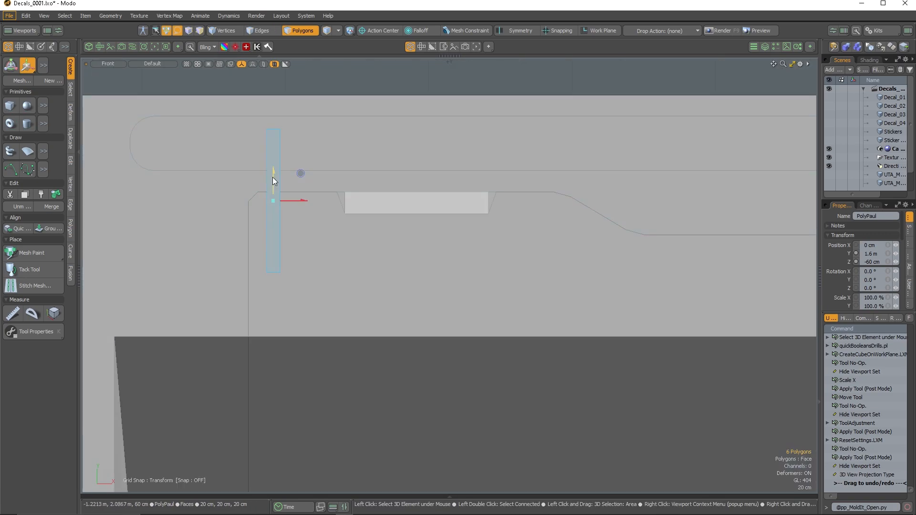
{"action": "left_click_drag", "start_coordinate": [273, 129], "coordinate": [236, 142]}
{"action": "key", "text": "KP_1"}
{"action": "scroll", "coordinate": [355, 91], "scroll_direction": "down", "scroll_amount": 3}
{"action": "scroll", "coordinate": [327, 268], "scroll_direction": "up", "scroll_amount": 2}
{"action": "left_click_drag", "start_coordinate": [287, 387], "coordinate": [148, 183], "text": "alt"}
{"action": "key", "text": "KP_Decimal"}
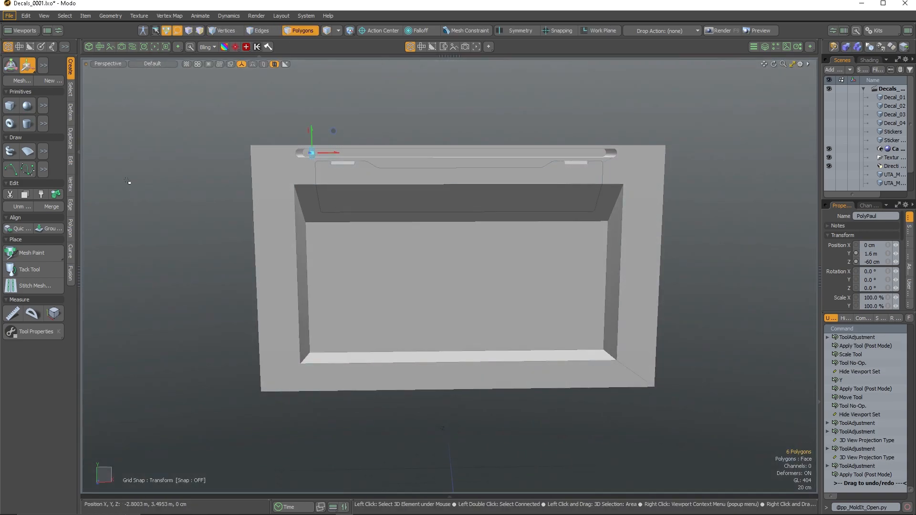
Clone the divider along X between the slot's ends, raising the number of clones to fill it with evenly spaced copies.
{"action": "left_click", "coordinate": [70, 140]}
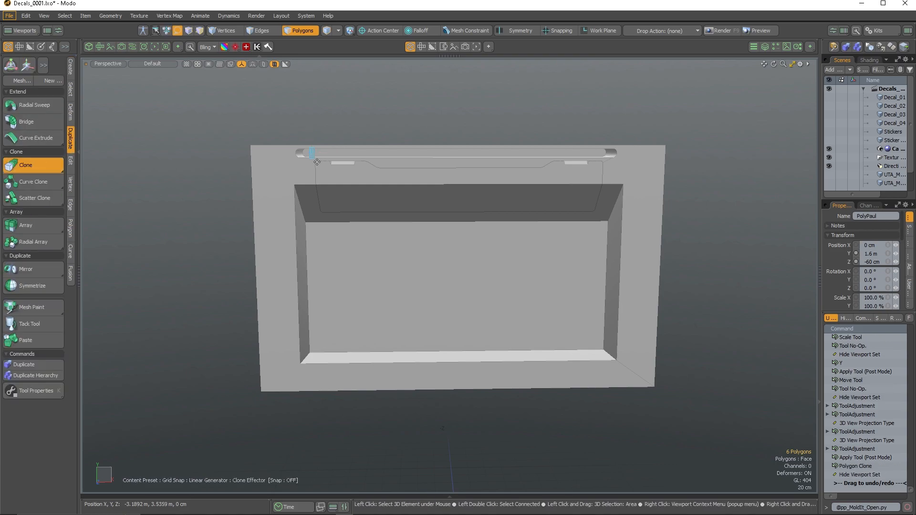
{"action": "key", "text": "k"}
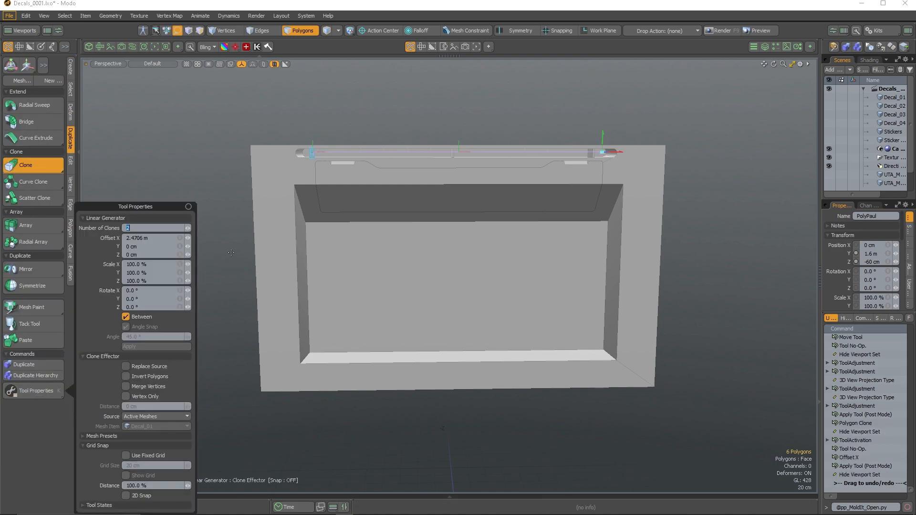
{"action": "mouse_move", "coordinate": [334, 239]}
{"action": "left_mouse_down", "text": "alt"}
{"action": "mouse_move", "coordinate": [409, 193]}
{"action": "mouse_move", "coordinate": [441, 189]}
{"action": "left_mouse_up", "text": "alt"}
{"action": "scroll", "coordinate": [596, 181], "scroll_direction": "up", "scroll_amount": 5}
{"action": "left_click_drag", "start_coordinate": [595, 179], "coordinate": [583, 178], "text": "alt"}
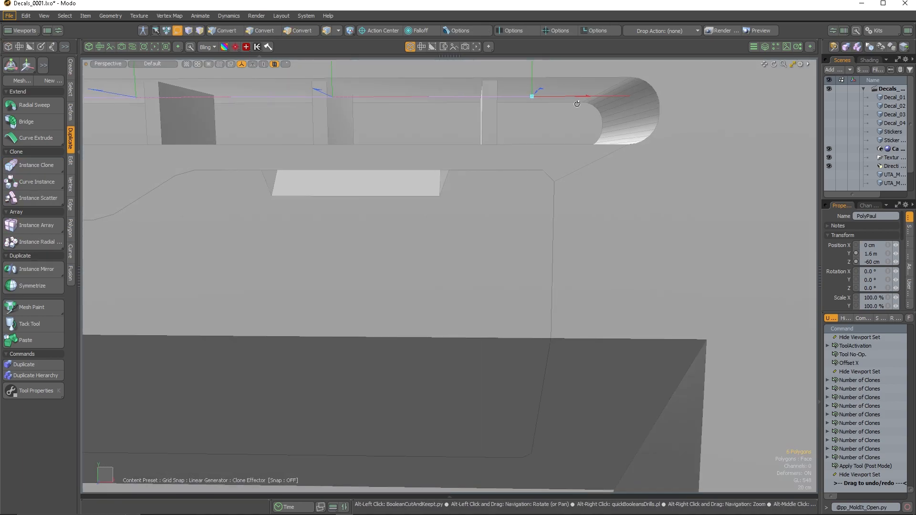
Fine-tune the clones' X offset so the divider row fits the slot's length, and finish cloning.
{"action": "left_click_drag", "start_coordinate": [586, 95], "coordinate": [633, 95]}
{"action": "scroll", "coordinate": [632, 110], "scroll_direction": "down", "scroll_amount": 3}
{"action": "mouse_move", "coordinate": [549, 165]}
{"action": "left_mouse_down", "text": "alt"}
{"action": "mouse_move", "coordinate": [367, 178]}
{"action": "mouse_move", "coordinate": [468, 184]}
{"action": "left_mouse_up", "text": "alt"}
{"action": "scroll", "coordinate": [531, 165], "scroll_direction": "down", "scroll_amount": 3}
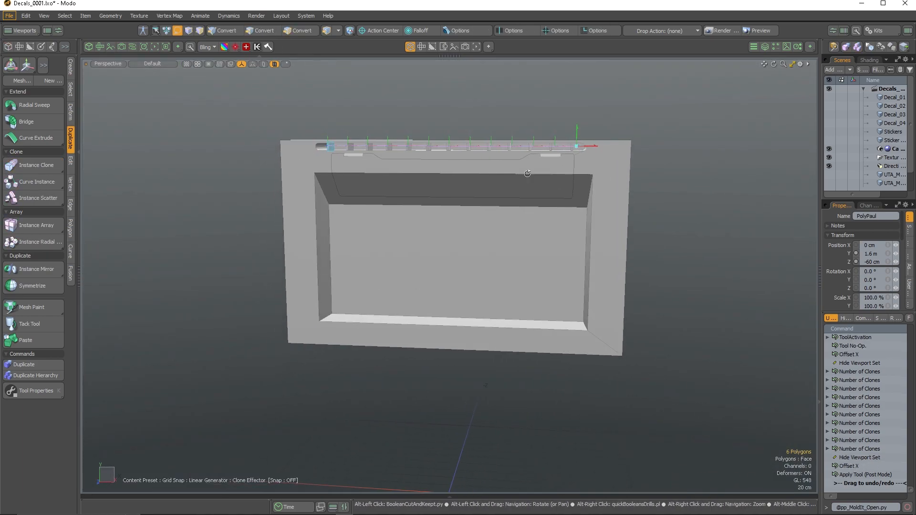
{"action": "left_click_drag", "start_coordinate": [606, 145], "coordinate": [608, 146]}
{"action": "mouse_move", "coordinate": [525, 165]}
{"action": "left_mouse_down", "text": "alt"}
{"action": "mouse_move", "coordinate": [372, 184]}
{"action": "mouse_move", "coordinate": [439, 165]}
{"action": "left_mouse_up", "text": "alt"}
{"action": "scroll", "coordinate": [405, 167], "scroll_direction": "up", "scroll_amount": 4}
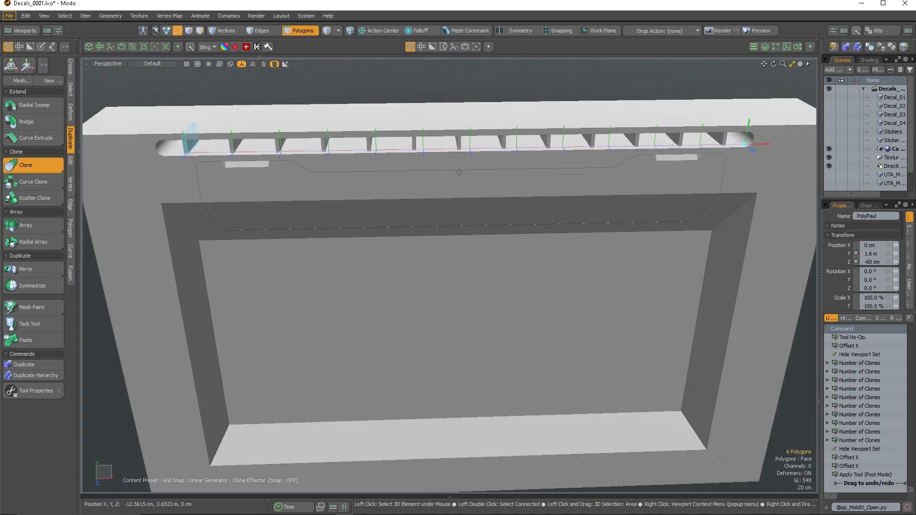
{"action": "key", "text": "space"}
Create a cube over the middle of the slot, stretch it along X, and adjust its scale.
{"action": "double_click", "coordinate": [454, 159], "text": "shift"}
{"action": "left_click", "coordinate": [447, 256], "text": "ctrl+alt+shift"}
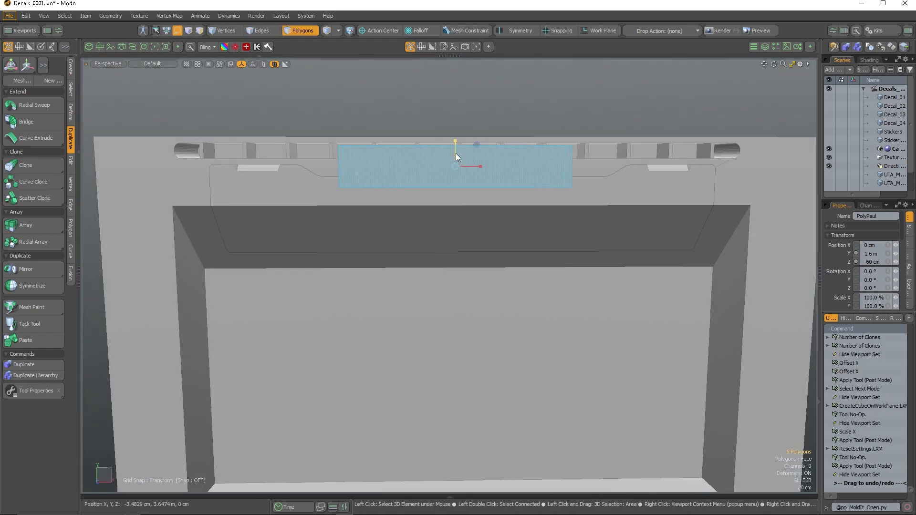
{"action": "key", "text": "r"}
{"action": "left_click_drag", "start_coordinate": [456, 135], "coordinate": [456, 139]}
{"action": "left_click_drag", "start_coordinate": [367, 172], "coordinate": [491, 188], "text": "alt"}
{"action": "scroll", "coordinate": [382, 163], "scroll_direction": "up", "scroll_amount": 3}
{"action": "key", "text": "space"}
Reshape the middle block using the local action center, and reposition it below the slot with snapping.
{"action": "left_click", "coordinate": [380, 171]}
{"action": "key", "text": "shift+y"}
{"action": "double_click", "coordinate": [430, 143]}
{"action": "left_click", "coordinate": [446, 134]}
{"action": "key", "text": "alt+a"}
{"action": "left_click_drag", "start_coordinate": [478, 109], "coordinate": [217, 188]}
{"action": "scroll", "coordinate": [239, 186], "scroll_direction": "down", "scroll_amount": 5}
{"action": "key", "text": "x"}
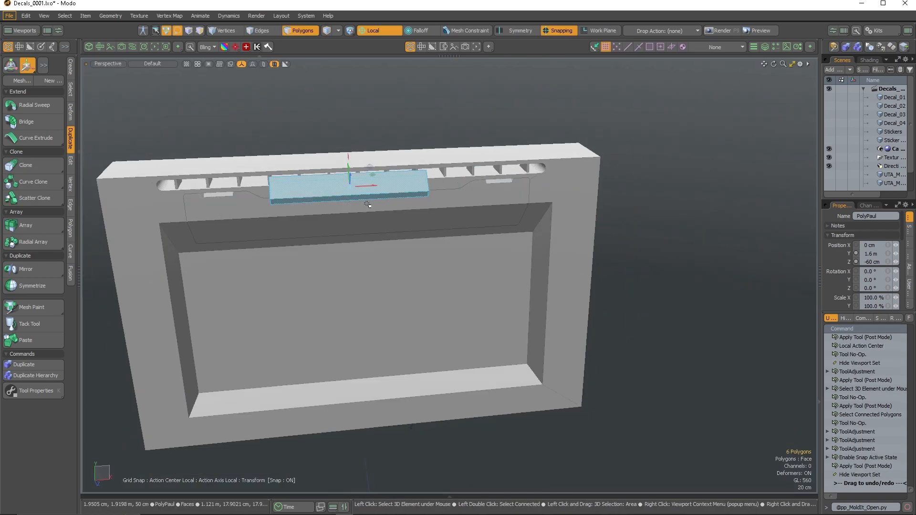
Reset the tool settings and refine the middle block's position and scale against the slot.
{"action": "left_click", "coordinate": [375, 226], "text": "ctrl+alt+shift"}
{"action": "key", "text": "x"}
{"action": "left_click_drag", "start_coordinate": [365, 186], "coordinate": [381, 186]}
{"action": "left_click_drag", "start_coordinate": [382, 188], "coordinate": [363, 177], "text": "alt"}
{"action": "scroll", "coordinate": [396, 182], "scroll_direction": "up", "scroll_amount": 3}
{"action": "key", "text": "r"}
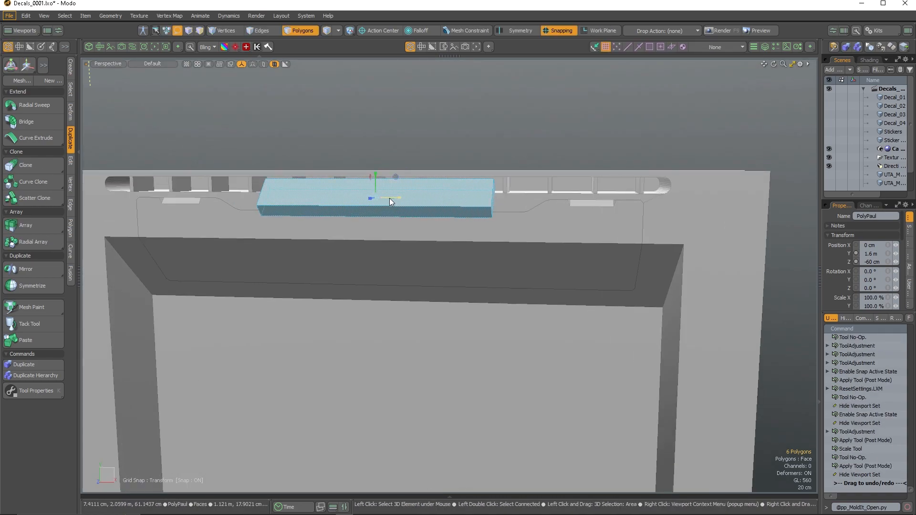
{"action": "left_click_drag", "start_coordinate": [382, 198], "coordinate": [429, 186], "text": "alt"}
{"action": "left_click", "coordinate": [372, 195]}
{"action": "left_click", "coordinate": [298, 215]}
Isolate the middle block together with the housing body.
{"action": "key", "text": "space"}
{"action": "double_click", "coordinate": [299, 217]}
{"action": "double_click", "coordinate": [216, 236], "text": "shift"}
{"action": "left_click_drag", "start_coordinate": [329, 244], "coordinate": [248, 248], "text": "alt"}
{"action": "key", "text": "shift+h"}
Subtract the middle block to notch the housing just below the slot, and unhide the remaining parts.
{"action": "scroll", "coordinate": [511, 203], "scroll_direction": "up", "scroll_amount": 3}
{"action": "left_click_drag", "start_coordinate": [386, 224], "coordinate": [321, 238], "text": "alt"}
{"action": "left_click", "coordinate": [291, 207]}
{"action": "left_click_drag", "start_coordinate": [291, 207], "coordinate": [409, 225], "text": "alt"}
{"action": "scroll", "coordinate": [329, 224], "scroll_direction": "down", "scroll_amount": 4}
{"action": "scroll", "coordinate": [312, 210], "scroll_direction": "up", "scroll_amount": 4}
{"action": "right_click", "coordinate": [409, 225], "text": "alt"}
{"action": "key", "text": "Return"}
{"action": "left_click", "coordinate": [433, 194]}
{"action": "right_click", "coordinate": [434, 194], "text": "alt"}
{"action": "left_click_drag", "start_coordinate": [434, 195], "coordinate": [430, 225], "text": "alt"}
{"action": "scroll", "coordinate": [366, 176], "scroll_direction": "down", "scroll_amount": 3}
{"action": "key", "text": "u"}
Create a cube at the housing's lower edge, stretch it along X, and position it with snapping under the screen recess.
{"action": "scroll", "coordinate": [440, 225], "scroll_direction": "down", "scroll_amount": 3}
{"action": "scroll", "coordinate": [470, 191], "scroll_direction": "up", "scroll_amount": 8}
{"action": "left_click_drag", "start_coordinate": [470, 196], "coordinate": [729, 312], "text": "alt"}
{"action": "scroll", "coordinate": [391, 192], "scroll_direction": "down", "scroll_amount": 4}
{"action": "scroll", "coordinate": [422, 235], "scroll_direction": "down", "scroll_amount": 4}
{"action": "scroll", "coordinate": [435, 235], "scroll_direction": "up", "scroll_amount": 4}
{"action": "middle_click", "coordinate": [456, 311], "text": "alt"}
{"action": "key", "text": "Escape"}
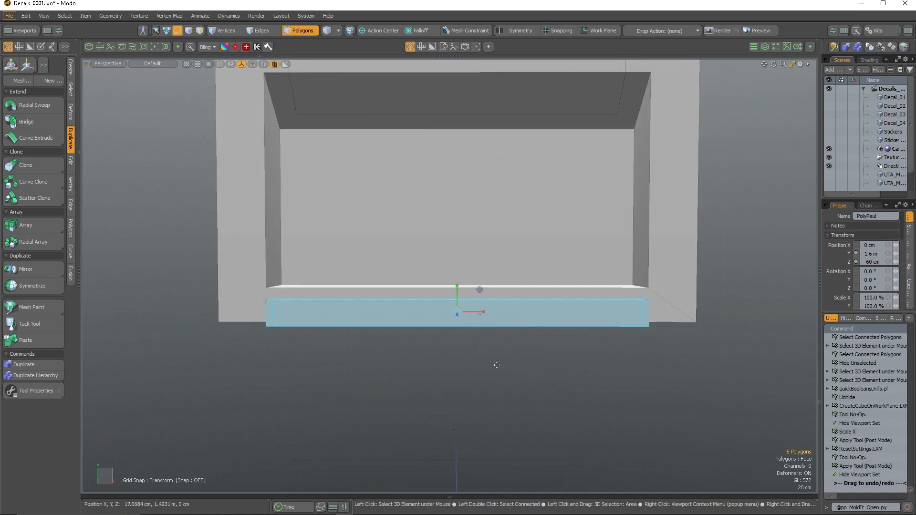
{"action": "scroll", "coordinate": [463, 301], "scroll_direction": "up", "scroll_amount": 2}
{"action": "left_click_drag", "start_coordinate": [456, 299], "coordinate": [454, 335], "text": "alt"}
{"action": "key", "text": "x"}
Slice the lower block with edge loops on both sides of its middle section and scale them along X.
{"action": "key", "text": "space"}
{"action": "key", "text": "2"}
{"action": "left_click", "coordinate": [423, 315]}
{"action": "key", "text": "shift+c"}
{"action": "left_click", "coordinate": [466, 288]}
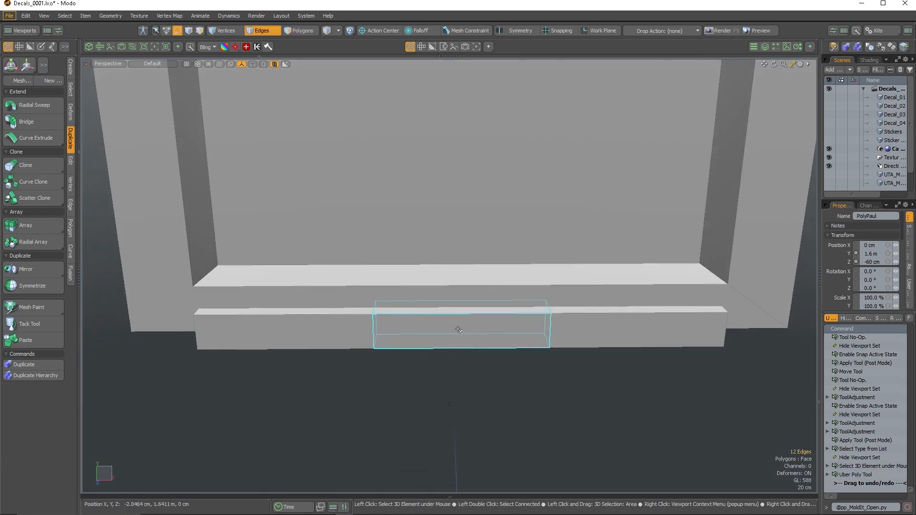
{"action": "key", "text": "space"}
Bevel the lower block's two inner edge loops with a Round Level of 0.
{"action": "right_click_drag", "start_coordinate": [470, 363], "coordinate": [515, 255], "text": "ctrl"}
{"action": "key", "text": "b"}
{"action": "left_click_drag", "start_coordinate": [515, 256], "coordinate": [540, 255]}
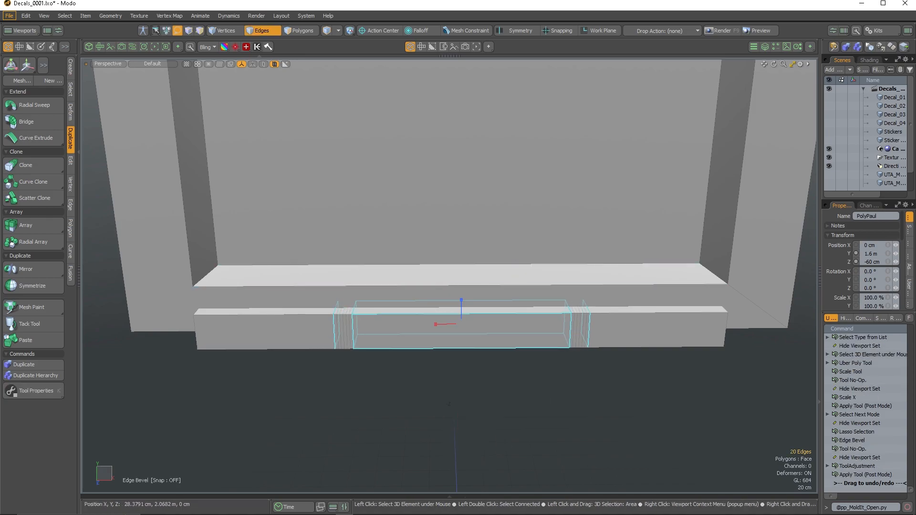
{"action": "scroll", "coordinate": [497, 385], "scroll_direction": "down", "scroll_amount": 3}
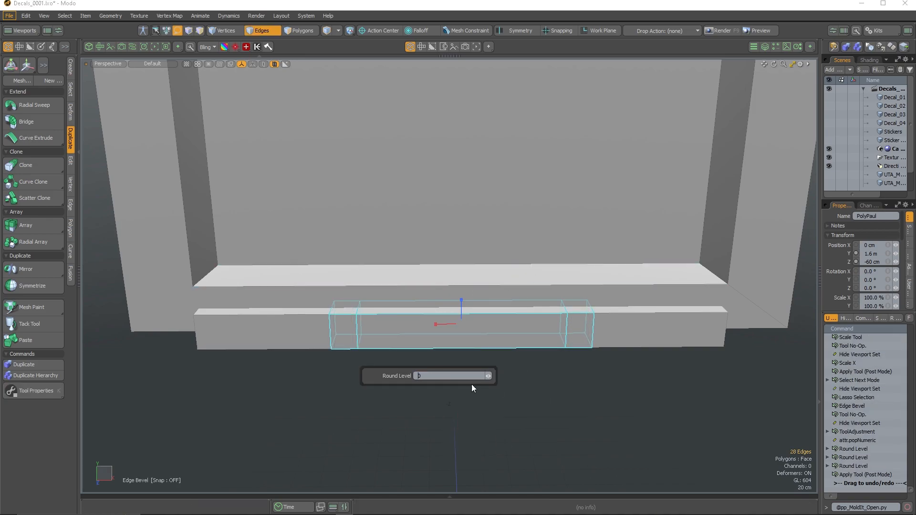
Lower the top face of the lower block's middle section to form slopes on both sides.
{"action": "key", "text": "3"}
{"action": "left_click", "coordinate": [469, 308]}
{"action": "key", "text": "w"}
{"action": "left_click_drag", "start_coordinate": [464, 292], "coordinate": [464, 285]}
Bevel the top edges at both outer ends of the lower block into angled corners.
{"action": "left_click_drag", "start_coordinate": [306, 345], "coordinate": [357, 352], "text": "alt"}
{"action": "left_click", "coordinate": [364, 329]}
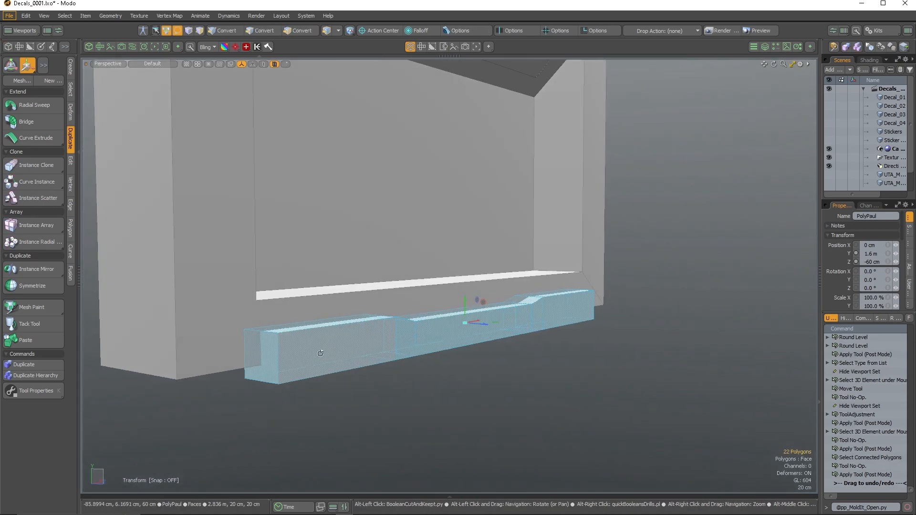
{"action": "key", "text": "2"}
{"action": "left_click", "coordinate": [261, 332]}
{"action": "left_click", "coordinate": [588, 288], "text": "shift"}
{"action": "left_click_drag", "start_coordinate": [588, 288], "coordinate": [435, 325], "text": "alt"}
{"action": "key", "text": "b"}
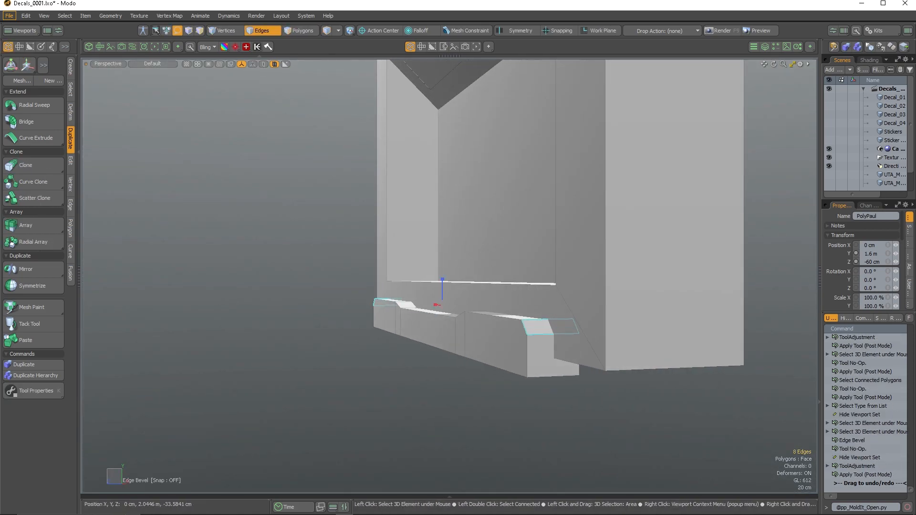
Refine the height of the lower block's middle top face, and scale the slopes' outer edge loops along X.
{"action": "scroll", "coordinate": [411, 304], "scroll_direction": "down", "scroll_amount": 3}
{"action": "left_click_drag", "start_coordinate": [340, 315], "coordinate": [317, 302], "text": "alt"}
{"action": "key", "text": "3"}
{"action": "left_click", "coordinate": [414, 306]}
{"action": "left_click", "coordinate": [414, 307], "text": "alt"}
{"action": "scroll", "coordinate": [399, 301], "scroll_direction": "up", "scroll_amount": 2}
{"action": "scroll", "coordinate": [466, 293], "scroll_direction": "up", "scroll_amount": 2}
{"action": "left_click", "coordinate": [470, 283]}
{"action": "key", "text": "2"}
{"action": "double_click", "coordinate": [316, 305]}
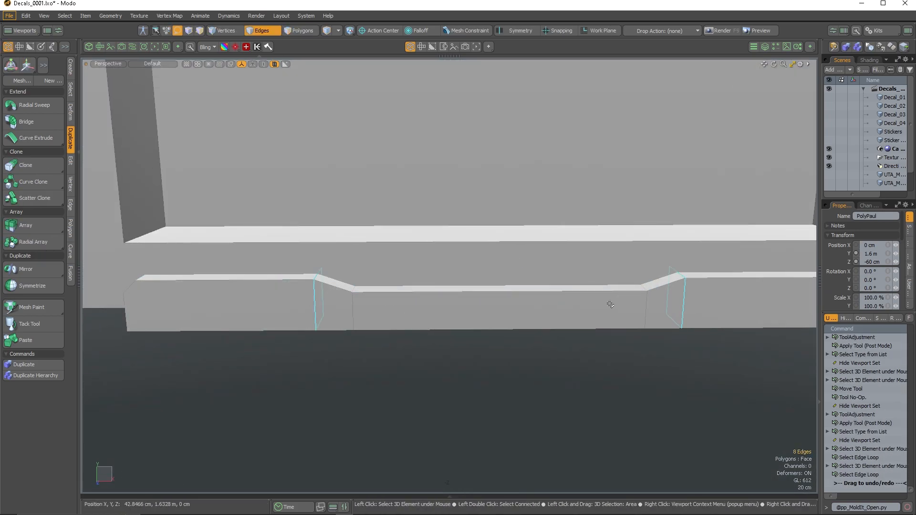
Try a Boolean cut of the housing with the lower block that keeps the cut piece.
{"action": "left_click", "coordinate": [448, 316], "text": "alt"}
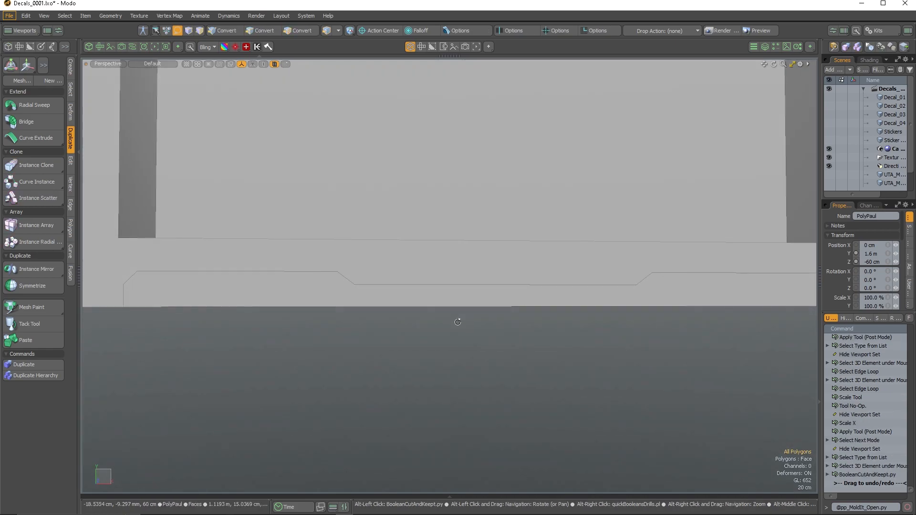
{"action": "left_click_drag", "start_coordinate": [399, 309], "coordinate": [370, 308], "text": "alt"}
{"action": "key", "text": "ctrl+z"}
{"action": "key", "text": "ctrl+z"}
{"action": "key", "text": "ctrl+z"}
Subtract the lower block from the housing to form a stepped recess along its lower edge.
{"action": "key", "text": "shift+b"}
{"action": "scroll", "coordinate": [369, 306], "scroll_direction": "down", "scroll_amount": 2}
{"action": "scroll", "coordinate": [337, 132], "scroll_direction": "up", "scroll_amount": 4}
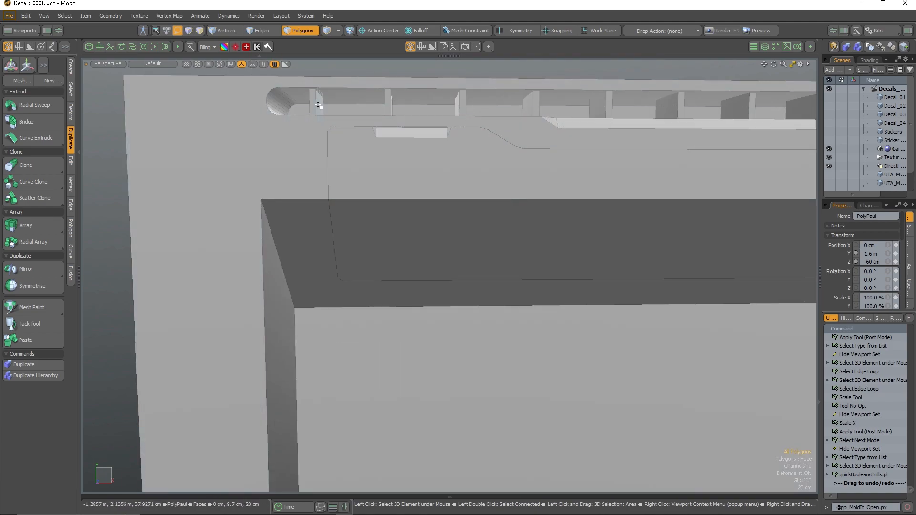
Copy the first divider from the upper slot, paste it, and move it down into the left end of the lower recess.
{"action": "scroll", "coordinate": [372, 125], "scroll_direction": "down", "scroll_amount": 4}
{"action": "key", "text": "w"}
{"action": "key", "text": "ctrl+space"}
{"action": "left_click", "coordinate": [370, 260]}
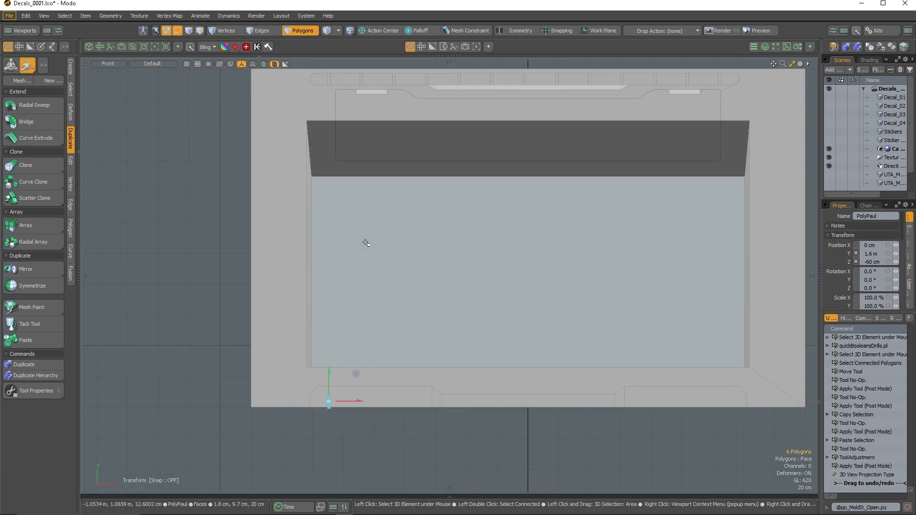
Adjust the copied divider's faces and depth along Z so it fits inside the lower recess.
{"action": "scroll", "coordinate": [342, 319], "scroll_direction": "up", "scroll_amount": 3}
{"action": "left_click_drag", "start_coordinate": [385, 237], "coordinate": [436, 307], "text": "alt"}
{"action": "left_click_drag", "start_coordinate": [490, 267], "coordinate": [444, 258], "text": "alt"}
{"action": "scroll", "coordinate": [444, 258], "scroll_direction": "up", "scroll_amount": 2}
{"action": "left_click", "coordinate": [443, 257]}
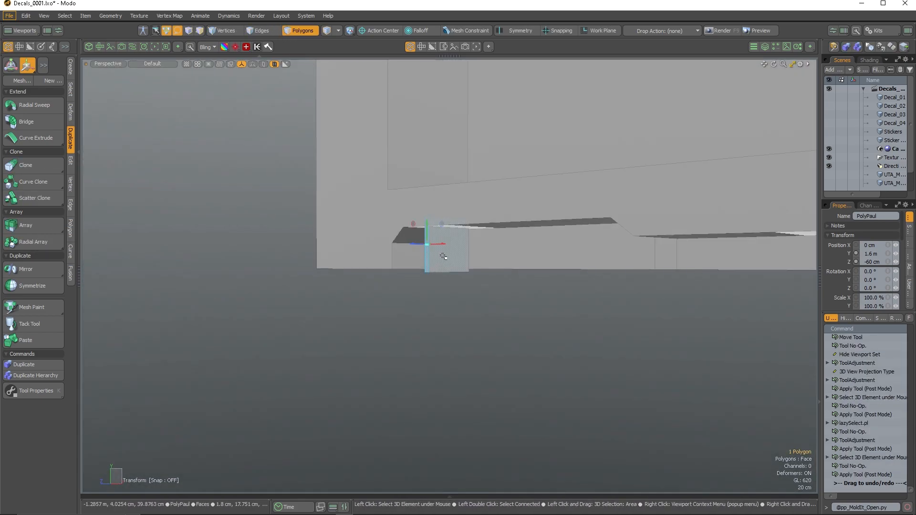
{"action": "key", "text": "w"}
{"action": "left_click_drag", "start_coordinate": [434, 247], "coordinate": [480, 319], "text": "alt"}
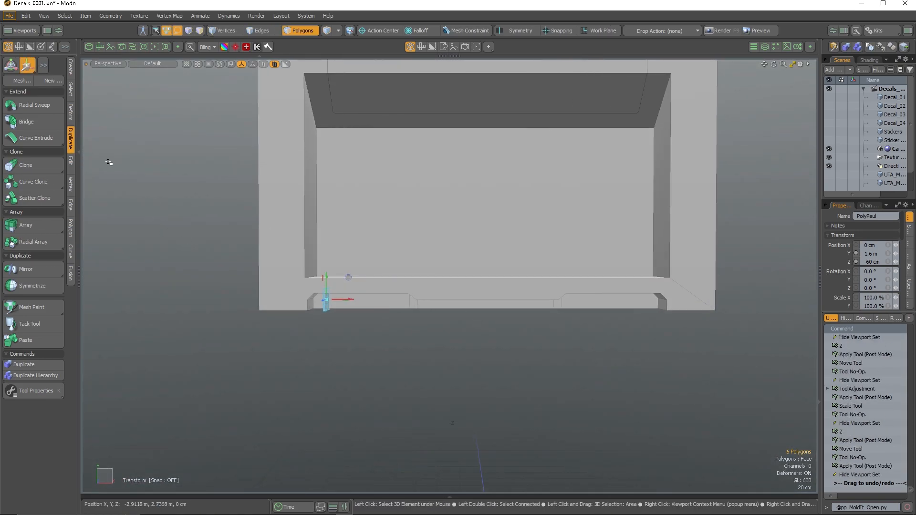
Clone the divider along X in an even row across the lower recess, and show the lower console layer.
{"action": "left_click_drag", "start_coordinate": [479, 319], "coordinate": [680, 316], "text": "alt"}
{"action": "key", "text": "space"}
{"action": "mouse_move", "coordinate": [620, 311]}
{"action": "left_mouse_down", "text": "alt"}
{"action": "mouse_move", "coordinate": [466, 307]}
{"action": "mouse_move", "coordinate": [453, 293]}
{"action": "left_mouse_up", "text": "alt"}
{"action": "left_click_drag", "start_coordinate": [477, 248], "coordinate": [398, 245], "text": "alt"}
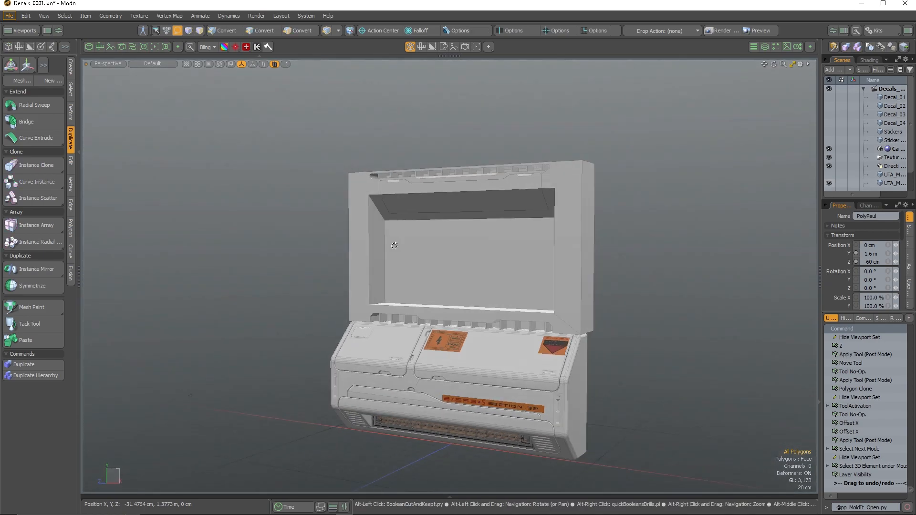
Select all upper inner faces of the stepped lower recess and move them vertically to adjust its height.
{"action": "scroll", "coordinate": [399, 244], "scroll_direction": "up", "scroll_amount": 5}
{"action": "left_click_drag", "start_coordinate": [413, 281], "coordinate": [197, 280]}
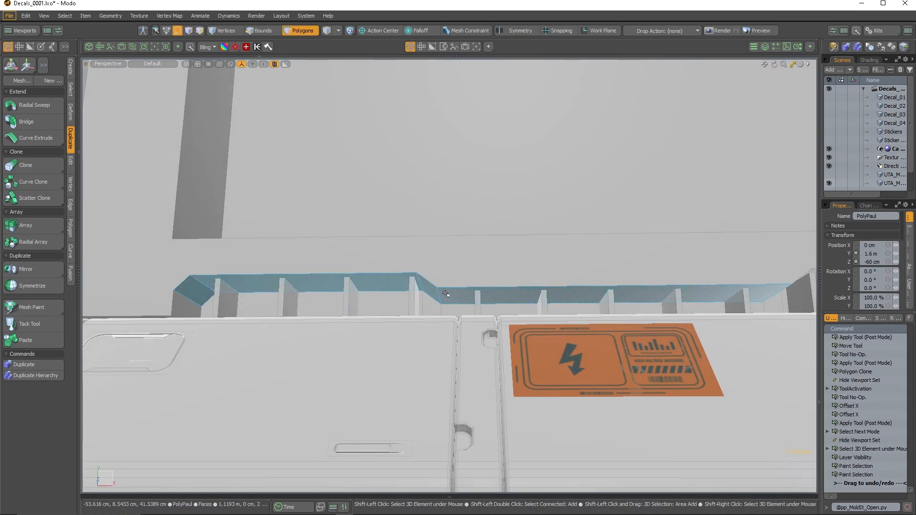
{"action": "scroll", "coordinate": [445, 293], "scroll_direction": "down", "scroll_amount": 5}
{"action": "scroll", "coordinate": [601, 224], "scroll_direction": "up", "scroll_amount": 5}
{"action": "left_click_drag", "start_coordinate": [420, 280], "coordinate": [628, 294], "text": "shift"}
{"action": "left_click_drag", "start_coordinate": [735, 275], "coordinate": [763, 281], "text": "shift"}
{"action": "scroll", "coordinate": [541, 227], "scroll_direction": "down", "scroll_amount": 4}
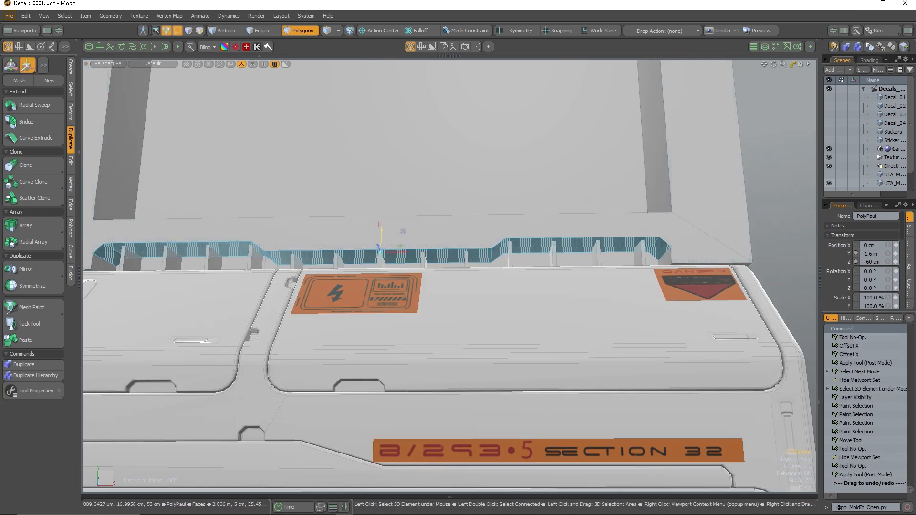
{"action": "scroll", "coordinate": [558, 264], "scroll_direction": "down", "scroll_amount": 8}
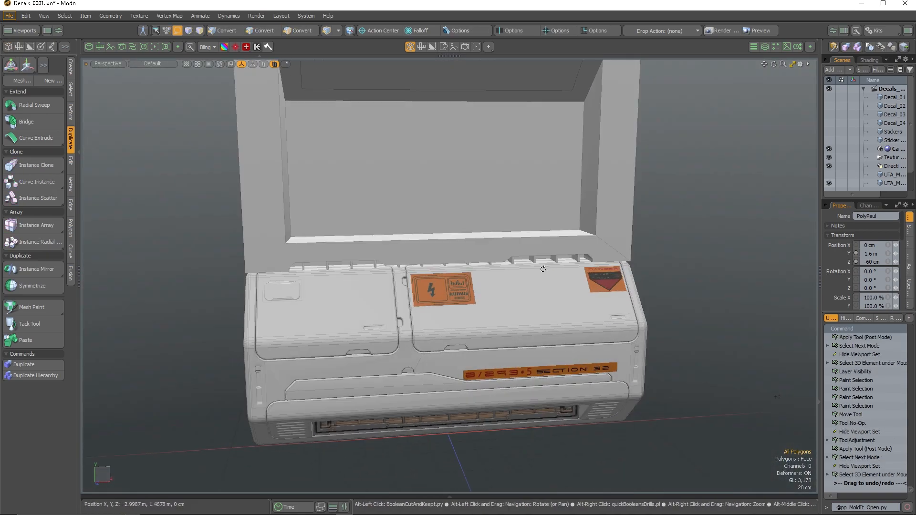
Create a cube on the work plane at the right part of the lower recess and hide the lower console layer.
{"action": "scroll", "coordinate": [499, 260], "scroll_direction": "up", "scroll_amount": 5}
{"action": "left_click_drag", "start_coordinate": [645, 250], "coordinate": [528, 244], "text": "alt"}
{"action": "left_click_drag", "start_coordinate": [527, 281], "coordinate": [635, 267], "text": "alt"}
{"action": "key", "text": "space"}
{"action": "left_click", "coordinate": [447, 275]}
{"action": "left_click", "coordinate": [828, 183]}
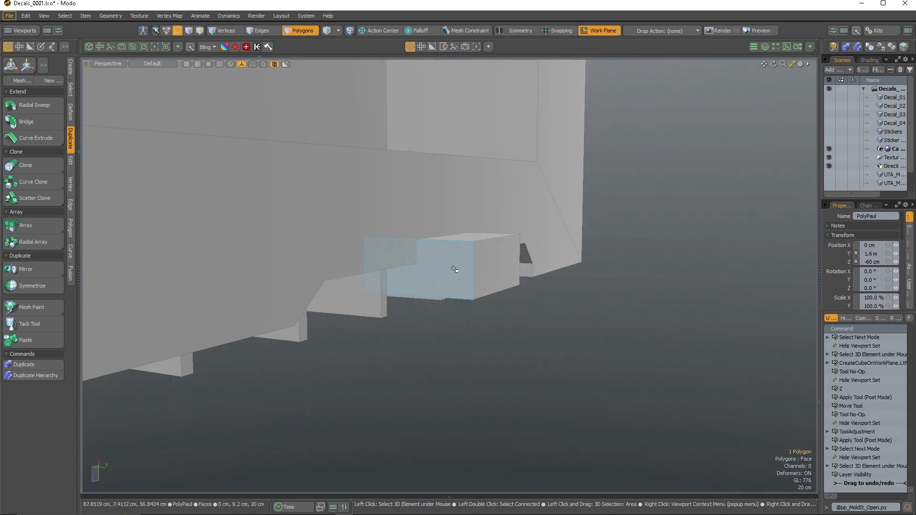
Taper the cube into a trapezoidal block by scaling along X, select the whole block, and save the scene.
{"action": "middle_click", "coordinate": [443, 263], "text": "shift"}
{"action": "left_click_drag", "start_coordinate": [490, 241], "coordinate": [516, 333], "text": "alt"}
{"action": "left_click", "coordinate": [527, 282]}
{"action": "key", "text": "r"}
{"action": "key", "text": "ctrl+s"}
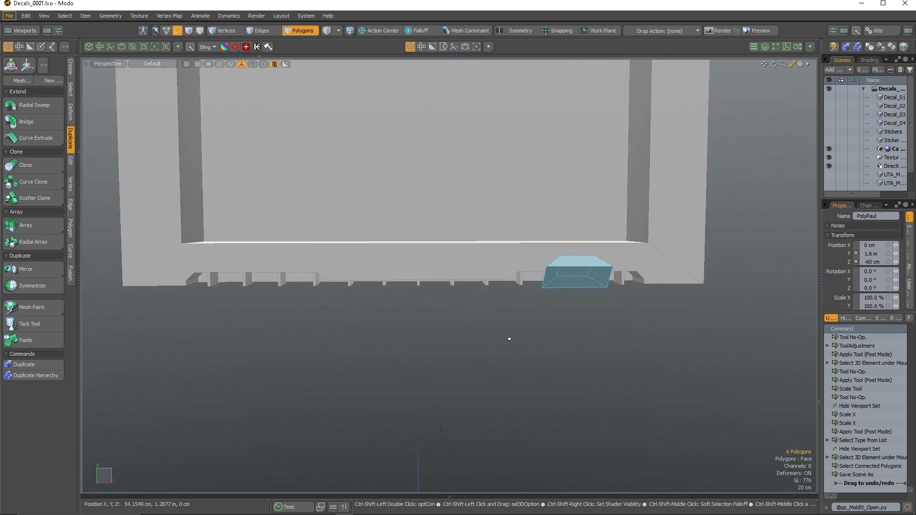
Mirror the tapered block to the left side of the recess and subtract both blocks from the housing with a Boolean.
{"action": "left_click", "coordinate": [492, 326]}
{"action": "right_click", "coordinate": [565, 279], "text": "alt"}
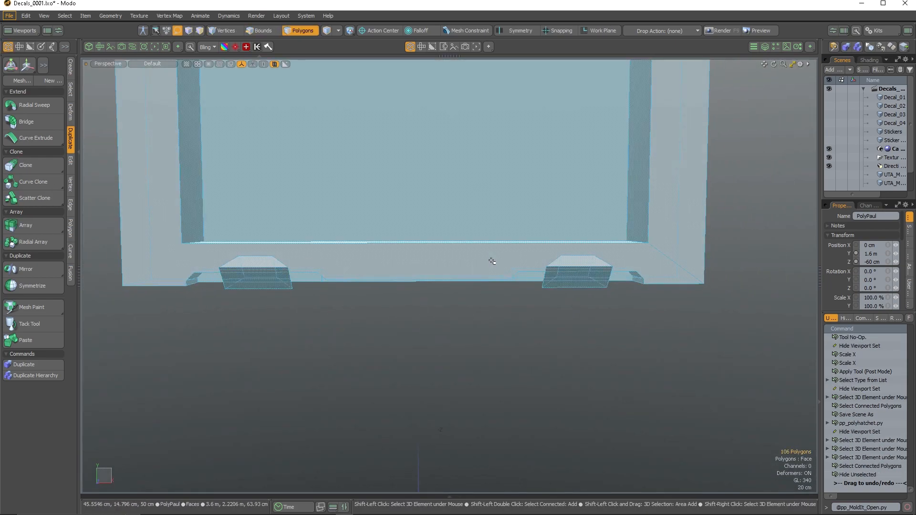
{"action": "left_click_drag", "start_coordinate": [303, 321], "coordinate": [393, 368], "text": "alt"}
{"action": "key", "text": "u"}
{"action": "scroll", "coordinate": [432, 317], "scroll_direction": "down", "scroll_amount": 3}
{"action": "scroll", "coordinate": [395, 325], "scroll_direction": "up", "scroll_amount": 5}
{"action": "scroll", "coordinate": [393, 368], "scroll_direction": "down", "scroll_amount": 4}
{"action": "scroll", "coordinate": [461, 318], "scroll_direction": "up", "scroll_amount": 3}
{"action": "left_click_drag", "start_coordinate": [460, 317], "coordinate": [491, 338], "text": "alt"}
{"action": "scroll", "coordinate": [491, 339], "scroll_direction": "down", "scroll_amount": 3}
{"action": "scroll", "coordinate": [571, 242], "scroll_direction": "up", "scroll_amount": 2}
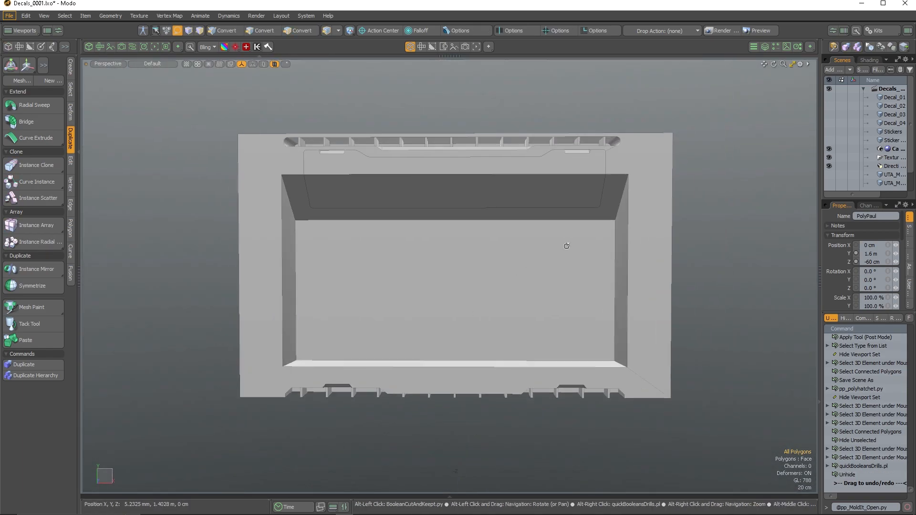
Select the connected polygons of the upper cover piece and hide everything else.
{"action": "left_click_drag", "start_coordinate": [571, 241], "coordinate": [574, 242], "text": "alt"}
{"action": "scroll", "coordinate": [416, 143], "scroll_direction": "up", "scroll_amount": 2}
{"action": "scroll", "coordinate": [416, 137], "scroll_direction": "down", "scroll_amount": 2}
{"action": "left_click_drag", "start_coordinate": [416, 138], "coordinate": [431, 221], "text": "alt"}
{"action": "scroll", "coordinate": [431, 221], "scroll_direction": "up", "scroll_amount": 2}
{"action": "double_click", "coordinate": [431, 221]}
{"action": "key", "text": "shift+h"}
Select all edges of the isolated cover piece and frame it in a render preview window.
{"action": "key", "text": "2"}
{"action": "key", "text": "ctrl+a"}
{"action": "left_click_drag", "start_coordinate": [475, 273], "coordinate": [448, 244], "text": "alt"}
{"action": "key", "text": "F8"}
{"action": "key", "text": "a"}
{"action": "left_click_drag", "start_coordinate": [217, 225], "coordinate": [118, 195], "text": "ctrl+alt"}
{"action": "left_click_drag", "start_coordinate": [579, 150], "coordinate": [635, 158]}
{"action": "left_click_drag", "start_coordinate": [634, 158], "coordinate": [645, 167], "text": "alt"}
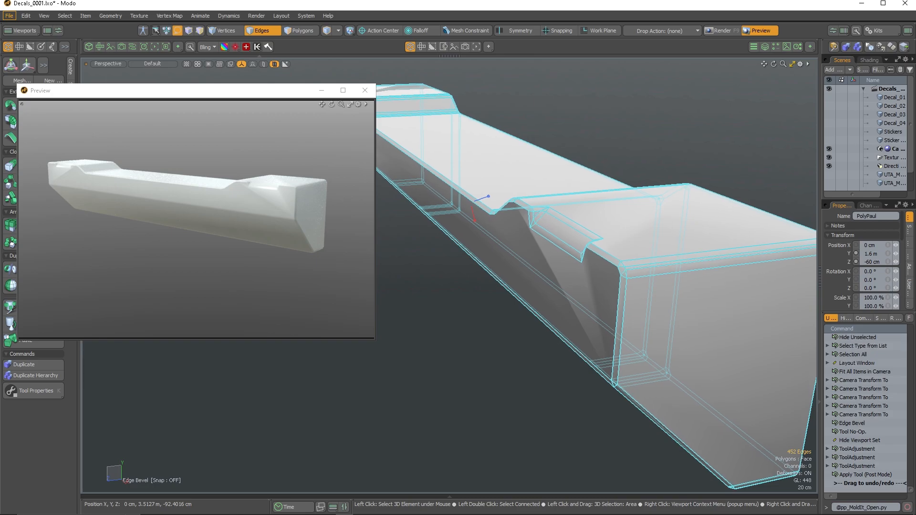
{"action": "mouse_move", "coordinate": [506, 286]}
{"action": "left_mouse_down", "text": "alt"}
{"action": "mouse_move", "coordinate": [534, 184]}
{"action": "mouse_move", "coordinate": [391, 227]}
{"action": "mouse_move", "coordinate": [564, 352]}
{"action": "mouse_move", "coordinate": [465, 272]}
{"action": "mouse_move", "coordinate": [496, 261]}
{"action": "left_mouse_up", "text": "alt"}
{"action": "key", "text": "space"}
{"action": "key", "text": "ctrl+z"}
Deselect the unwanted edges on the cover piece's flat surfaces, bevel the remaining edges with Edge Bevel, and close the preview.
{"action": "left_click_drag", "start_coordinate": [602, 324], "coordinate": [608, 348], "text": "ctrl"}
{"action": "mouse_move", "coordinate": [608, 348]}
{"action": "left_mouse_down", "text": "alt"}
{"action": "mouse_move", "coordinate": [568, 274]}
{"action": "mouse_move", "coordinate": [599, 195]}
{"action": "mouse_move", "coordinate": [654, 184]}
{"action": "left_mouse_up", "text": "alt"}
{"action": "mouse_move", "coordinate": [654, 183]}
{"action": "left_mouse_down", "text": "ctrl+alt"}
{"action": "mouse_move", "coordinate": [604, 225]}
{"action": "mouse_move", "coordinate": [384, 321]}
{"action": "mouse_move", "coordinate": [401, 315]}
{"action": "left_mouse_up", "text": "ctrl+alt"}
{"action": "left_click_drag", "start_coordinate": [401, 315], "coordinate": [447, 234], "text": "alt"}
{"action": "left_click_drag", "start_coordinate": [519, 315], "coordinate": [620, 310], "text": "alt"}
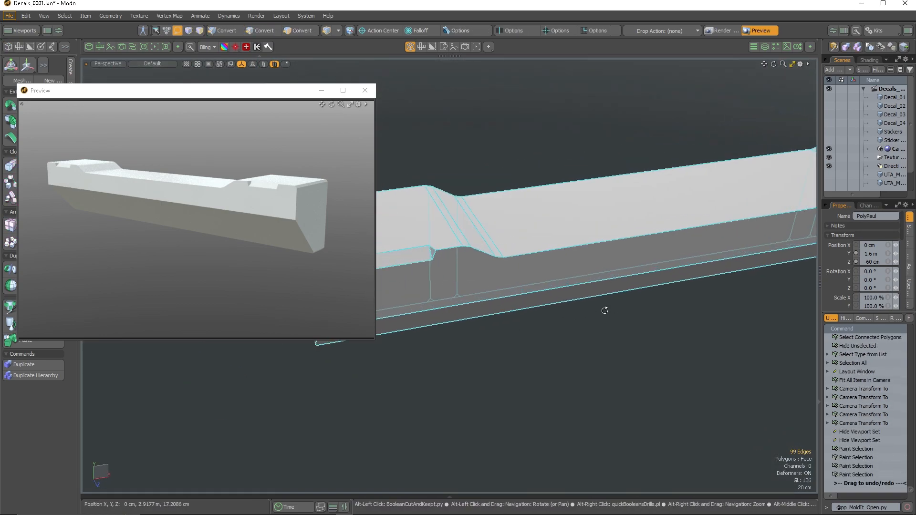
{"action": "scroll", "coordinate": [620, 311], "scroll_direction": "down", "scroll_amount": 3}
{"action": "scroll", "coordinate": [555, 237], "scroll_direction": "up", "scroll_amount": 3}
{"action": "left_click_drag", "start_coordinate": [575, 279], "coordinate": [591, 254], "text": "alt"}
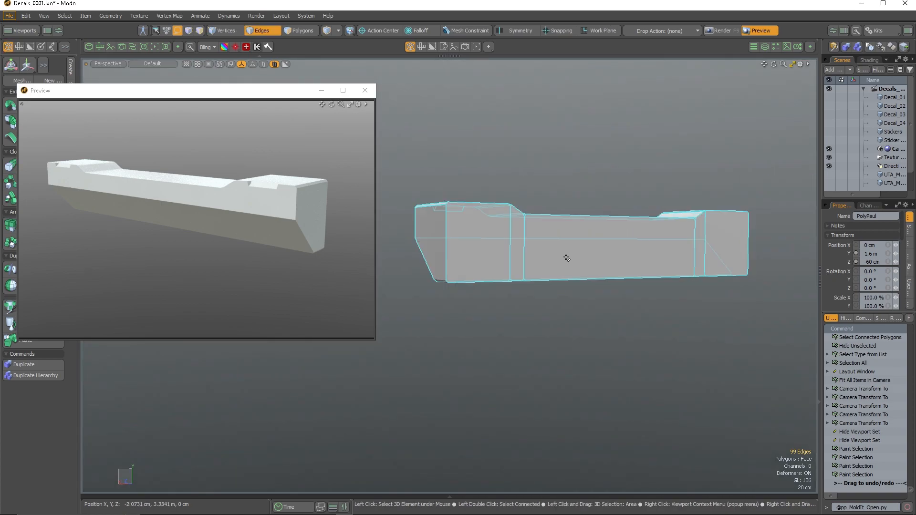
{"action": "scroll", "coordinate": [486, 239], "scroll_direction": "up", "scroll_amount": 5}
{"action": "key", "text": "b"}
{"action": "left_click_drag", "start_coordinate": [552, 130], "coordinate": [560, 195]}
{"action": "key", "text": "space"}
{"action": "left_click", "coordinate": [668, 262]}
{"action": "scroll", "coordinate": [561, 194], "scroll_direction": "down", "scroll_amount": 3}
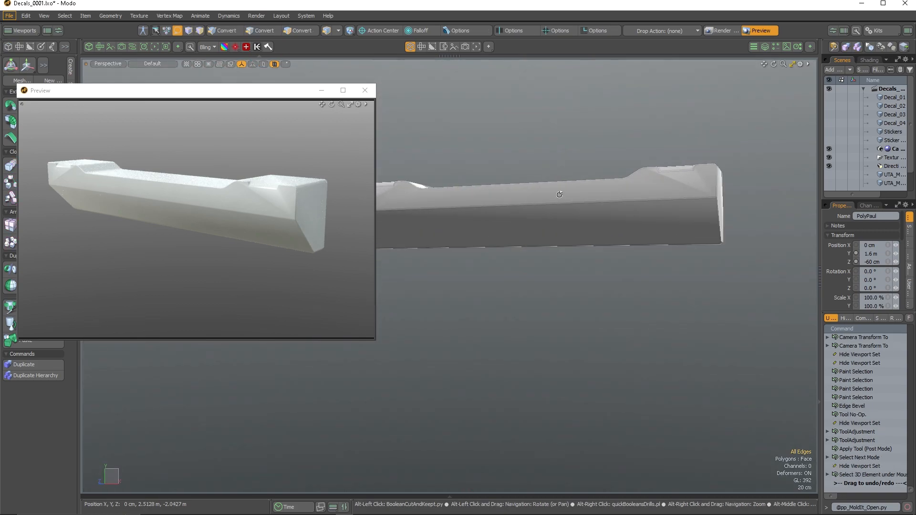
{"action": "left_click", "coordinate": [365, 91]}
Unhide all geometry, select the connected polygons of the main housing, and hide everything else.
{"action": "left_click_drag", "start_coordinate": [544, 229], "coordinate": [512, 263], "text": "alt"}
{"action": "key", "text": "u"}
{"action": "scroll", "coordinate": [400, 203], "scroll_direction": "down", "scroll_amount": 3}
{"action": "scroll", "coordinate": [400, 203], "scroll_direction": "up", "scroll_amount": 5}
{"action": "key", "text": "3"}
{"action": "double_click", "coordinate": [429, 186]}
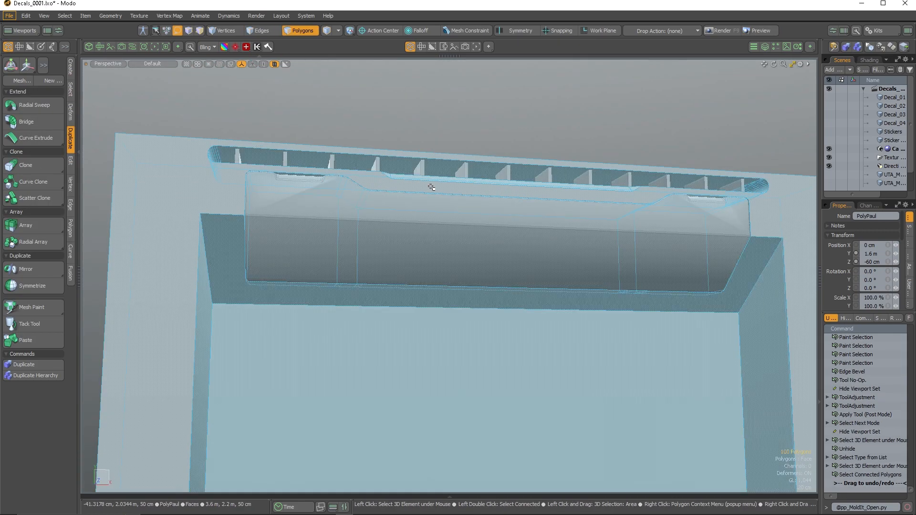
{"action": "key", "text": "shift+h"}
Select all housing edges, deselect the unwanted ones on flat surfaces and the rounded slot ends, and bevel the rest.
{"action": "left_click", "coordinate": [409, 131]}
{"action": "left_click_drag", "start_coordinate": [409, 131], "coordinate": [382, 257], "text": "alt"}
{"action": "key", "text": "ctrl+a"}
{"action": "scroll", "coordinate": [379, 257], "scroll_direction": "up", "scroll_amount": 5}
{"action": "scroll", "coordinate": [358, 211], "scroll_direction": "down", "scroll_amount": 5}
{"action": "left_click_drag", "start_coordinate": [358, 210], "coordinate": [621, 179], "text": "alt"}
{"action": "scroll", "coordinate": [338, 108], "scroll_direction": "up", "scroll_amount": 6}
{"action": "double_click", "coordinate": [356, 161], "text": "ctrl"}
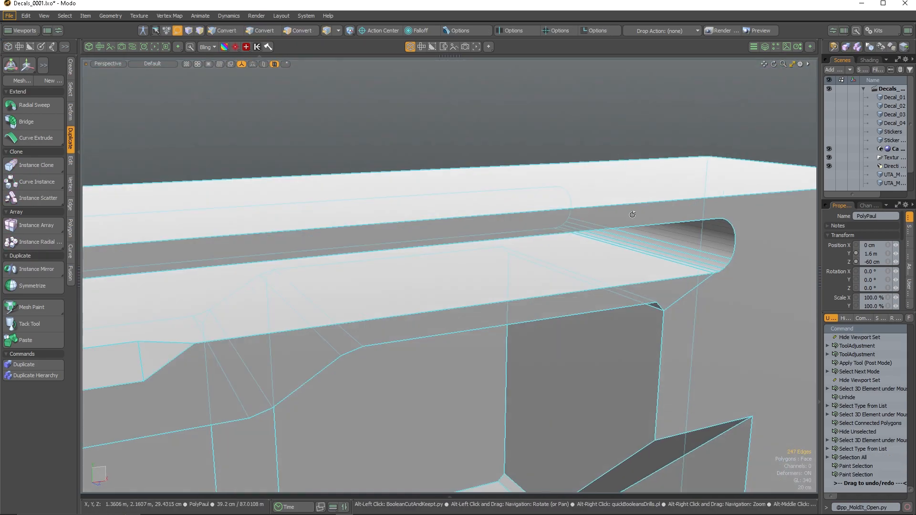
{"action": "left_click", "coordinate": [647, 263], "text": "ctrl"}
{"action": "left_click_drag", "start_coordinate": [647, 263], "coordinate": [642, 242], "text": "alt"}
{"action": "key", "text": "b"}
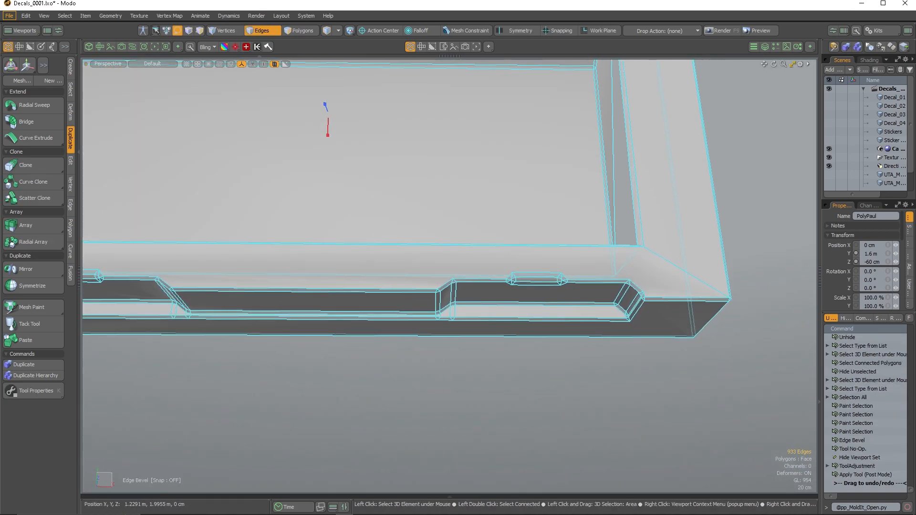
Check the bevelled housing in the render preview, fine-tune the edge bevel, and finish it.
{"action": "scroll", "coordinate": [630, 241], "scroll_direction": "down", "scroll_amount": 5}
{"action": "left_click_drag", "start_coordinate": [572, 239], "coordinate": [455, 229], "text": "alt"}
{"action": "scroll", "coordinate": [402, 143], "scroll_direction": "up", "scroll_amount": 5}
{"action": "left_click", "coordinate": [747, 33]}
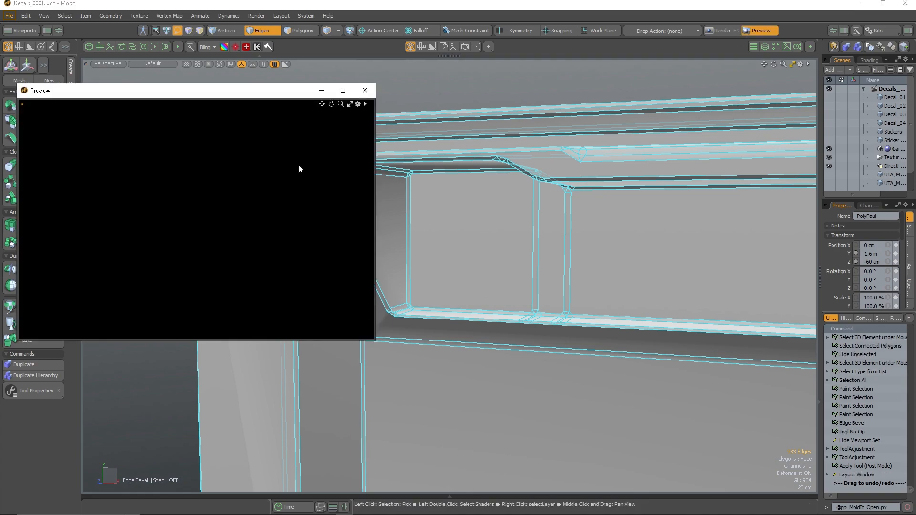
{"action": "left_click_drag", "start_coordinate": [208, 179], "coordinate": [259, 236], "text": "alt"}
{"action": "left_click", "coordinate": [365, 90]}
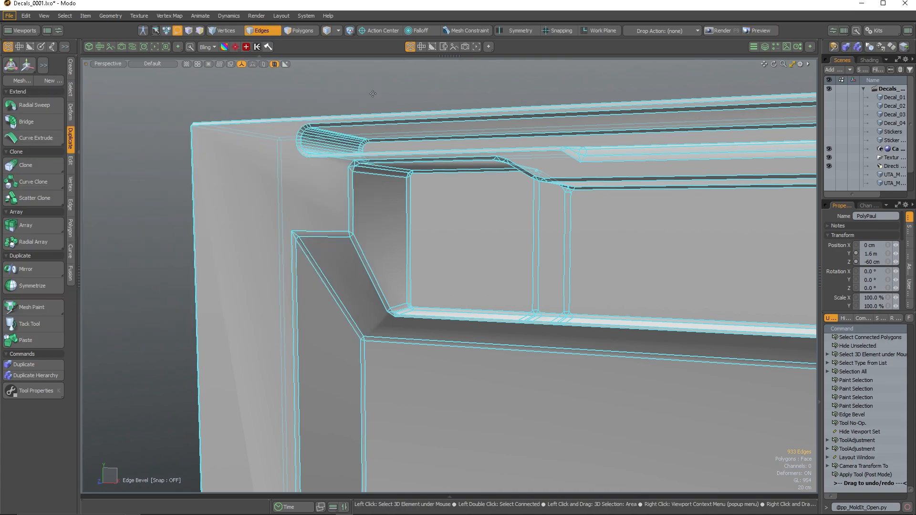
{"action": "left_click_drag", "start_coordinate": [374, 95], "coordinate": [458, 105], "text": "alt"}
{"action": "scroll", "coordinate": [397, 180], "scroll_direction": "down", "scroll_amount": 4}
{"action": "left_click_drag", "start_coordinate": [539, 143], "coordinate": [446, 127], "text": "alt"}
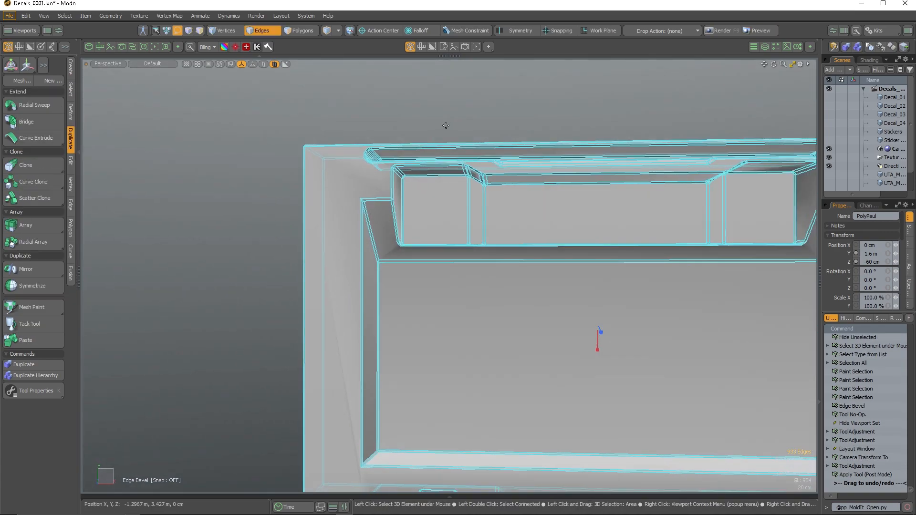
{"action": "key", "text": "space"}
{"action": "left_click", "coordinate": [348, 99]}
Unhide all geometry, select the connected housing polygons, and assign a material to them.
{"action": "scroll", "coordinate": [348, 100], "scroll_direction": "down", "scroll_amount": 4}
{"action": "scroll", "coordinate": [422, 205], "scroll_direction": "up", "scroll_amount": 2}
{"action": "left_click_drag", "start_coordinate": [421, 205], "coordinate": [466, 221], "text": "alt"}
{"action": "key", "text": "u"}
{"action": "key", "text": "3"}
{"action": "left_click", "coordinate": [505, 215]}
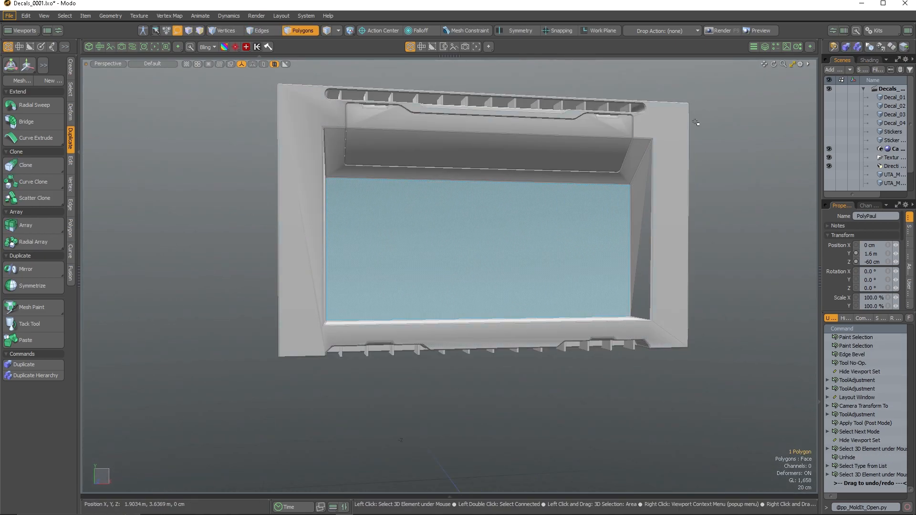
{"action": "double_click", "coordinate": [639, 153]}
{"action": "left_click_drag", "start_coordinate": [628, 148], "coordinate": [518, 152], "text": "alt"}
{"action": "scroll", "coordinate": [491, 164], "scroll_direction": "up", "scroll_amount": 2}
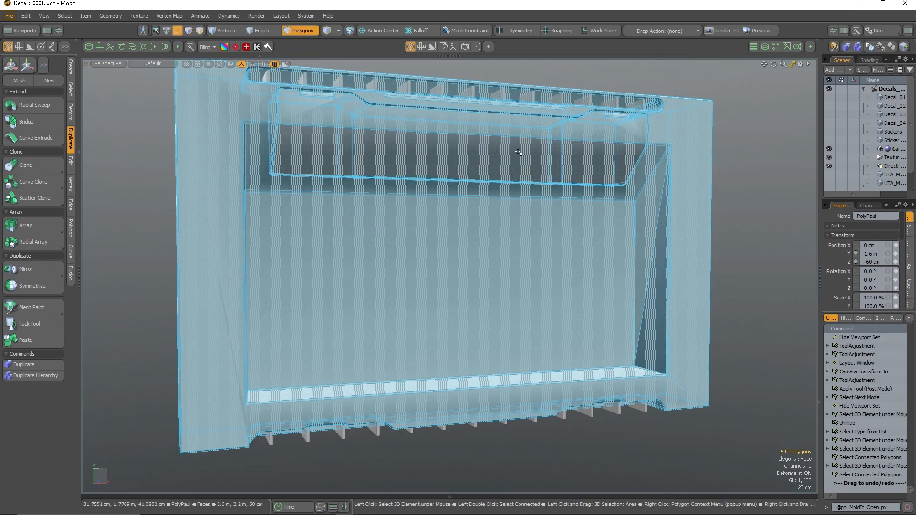
{"action": "key", "text": "m"}
{"action": "left_click", "coordinate": [498, 120]}
{"action": "left_click", "coordinate": [516, 120]}
{"action": "left_click", "coordinate": [721, 205]}
Delete the large inner wall polygon on the right side of the recessed screen opening.
{"action": "left_click_drag", "start_coordinate": [609, 229], "coordinate": [620, 249], "text": "alt"}
{"action": "right_click_drag", "start_coordinate": [621, 248], "coordinate": [645, 262], "text": "alt"}
{"action": "right_click_drag", "start_coordinate": [574, 282], "coordinate": [621, 310], "text": "alt"}
{"action": "left_click_drag", "start_coordinate": [620, 310], "coordinate": [550, 325], "text": "alt"}
{"action": "right_click_drag", "start_coordinate": [550, 325], "coordinate": [505, 306], "text": "alt"}
{"action": "left_click_drag", "start_coordinate": [505, 307], "coordinate": [517, 340], "text": "alt"}
{"action": "right_click_drag", "start_coordinate": [517, 339], "coordinate": [616, 348], "text": "alt"}
{"action": "left_click_drag", "start_coordinate": [615, 347], "coordinate": [154, 286], "text": "alt"}
{"action": "key", "text": "Delete"}
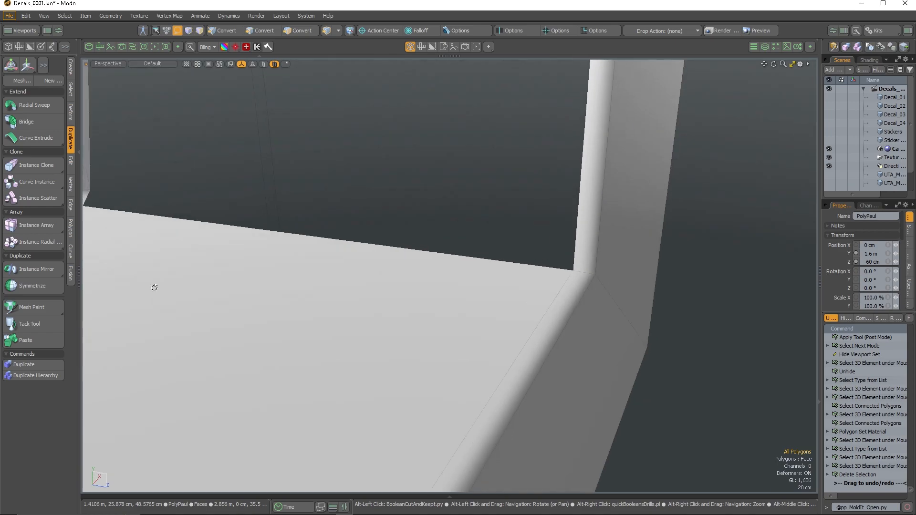
Extend the rounded edge strip along the open side wall's base with snapping and join its vertices at the front corner.
{"action": "scroll", "coordinate": [495, 256], "scroll_direction": "down", "scroll_amount": 2}
{"action": "key", "text": "2"}
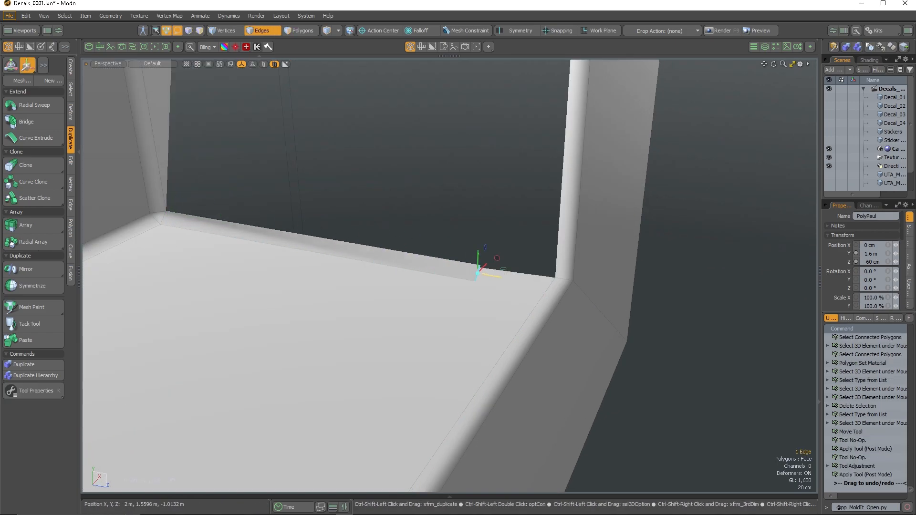
{"action": "left_click_drag", "start_coordinate": [489, 275], "coordinate": [519, 281], "text": "ctrl+shift"}
{"action": "left_click_drag", "start_coordinate": [519, 280], "coordinate": [419, 301], "text": "alt"}
{"action": "left_click_drag", "start_coordinate": [594, 298], "coordinate": [635, 307], "text": "ctrl+alt"}
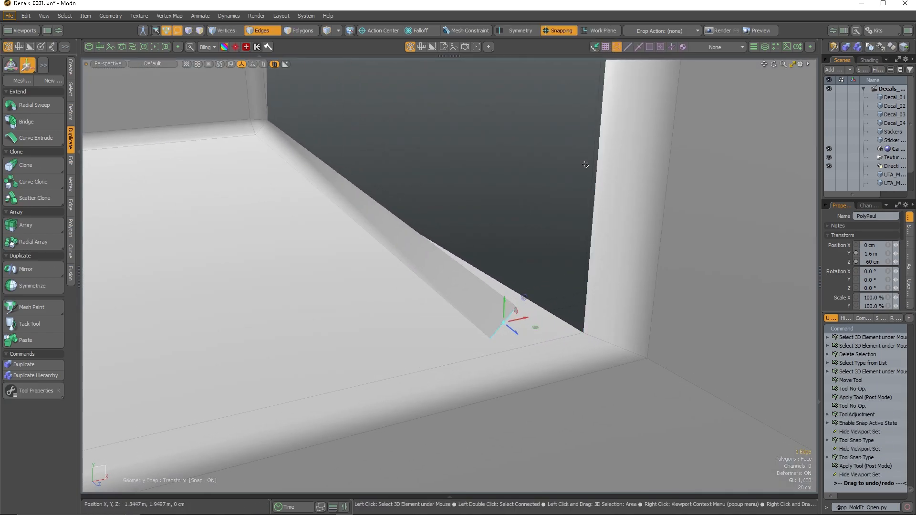
{"action": "left_click_drag", "start_coordinate": [527, 314], "coordinate": [554, 280]}
{"action": "left_click", "coordinate": [571, 346], "text": "shift"}
{"action": "key", "text": "ctrl+j"}
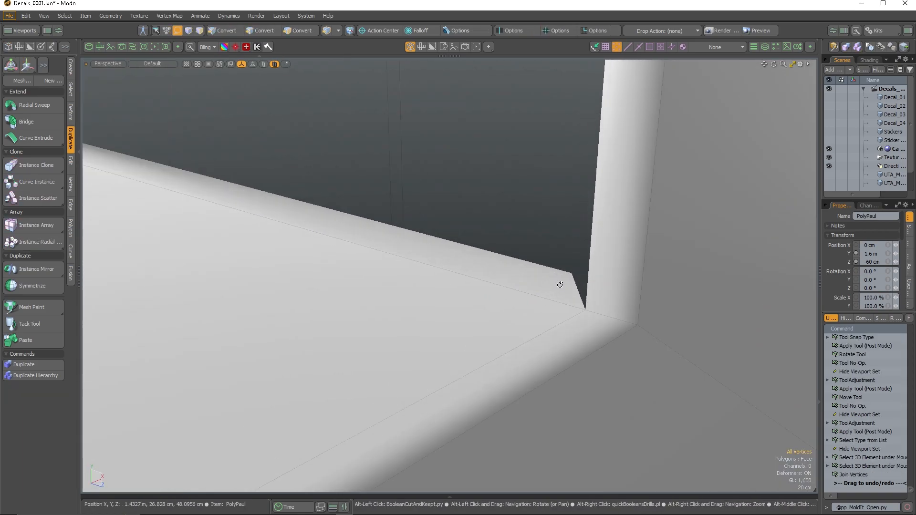
{"action": "left_click_drag", "start_coordinate": [637, 324], "coordinate": [608, 285]}
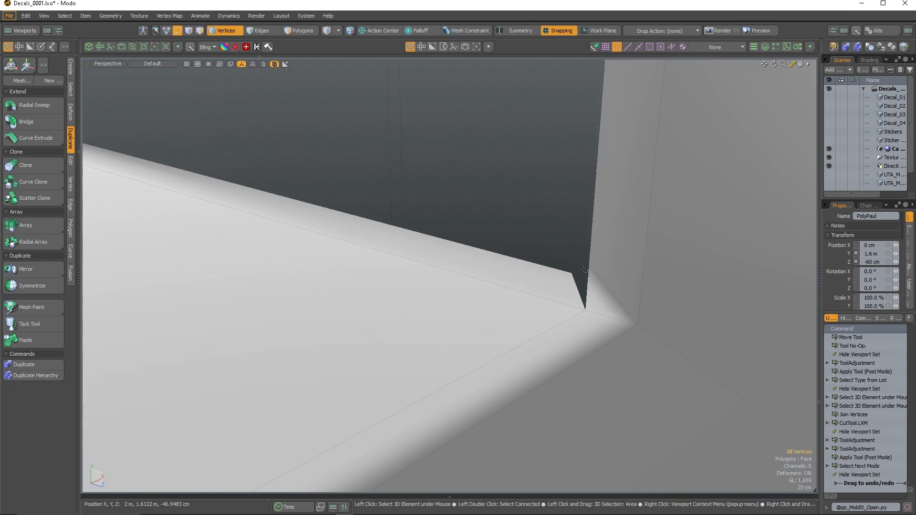
{"action": "key", "text": "ctrl+j"}
Turn snapping off and delete the unwanted polygon beside the open side wall.
{"action": "left_click_drag", "start_coordinate": [593, 293], "coordinate": [626, 342], "text": "alt"}
{"action": "key", "text": "x"}
{"action": "scroll", "coordinate": [626, 342], "scroll_direction": "down", "scroll_amount": 3}
{"action": "key", "text": "3"}
{"action": "left_click", "coordinate": [505, 187]}
{"action": "key", "text": "Delete"}
Select the lower and upper border edges of the open right side wall and bridge them.
{"action": "key", "text": "2"}
{"action": "scroll", "coordinate": [521, 301], "scroll_direction": "down", "scroll_amount": 4}
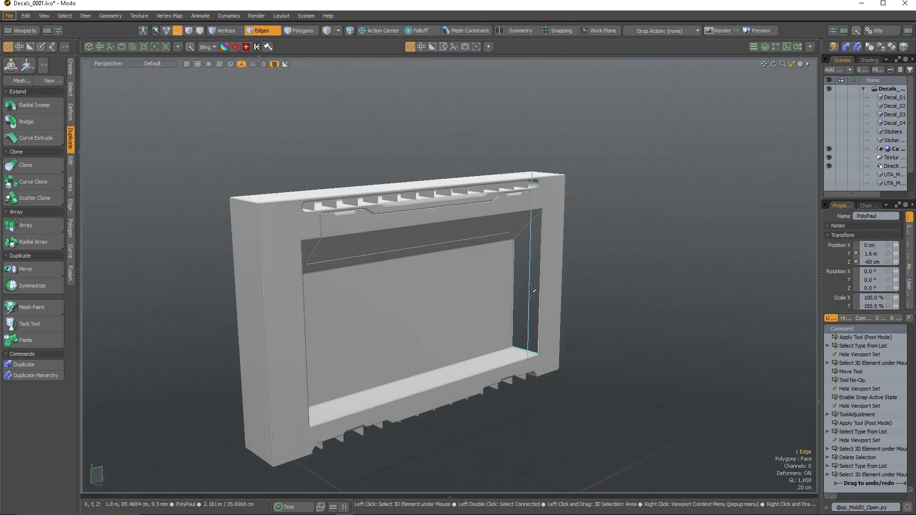
{"action": "scroll", "coordinate": [527, 315], "scroll_direction": "up", "scroll_amount": 5}
{"action": "left_click", "coordinate": [518, 215]}
{"action": "key", "text": "shift+b"}
{"action": "scroll", "coordinate": [530, 214], "scroll_direction": "down", "scroll_amount": 5}
{"action": "left_click_drag", "start_coordinate": [534, 213], "coordinate": [547, 191], "text": "alt"}
{"action": "key", "text": "space"}
Connect the screen opening's upper corner vertices to the housing's outer corners with diagonal edges across the front frame.
{"action": "left_click", "coordinate": [546, 285]}
{"action": "scroll", "coordinate": [546, 184], "scroll_direction": "up", "scroll_amount": 5}
{"action": "key", "text": "1"}
{"action": "right_click_drag", "start_coordinate": [537, 173], "coordinate": [511, 187]}
{"action": "scroll", "coordinate": [529, 219], "scroll_direction": "down", "scroll_amount": 4}
{"action": "left_click", "coordinate": [600, 148], "text": "shift"}
{"action": "key", "text": "p"}
{"action": "scroll", "coordinate": [601, 165], "scroll_direction": "down", "scroll_amount": 4}
{"action": "left_click", "coordinate": [626, 201]}
{"action": "left_click_drag", "start_coordinate": [626, 201], "coordinate": [573, 215], "text": "alt"}
{"action": "scroll", "coordinate": [317, 177], "scroll_direction": "up", "scroll_amount": 4}
{"action": "left_click", "coordinate": [300, 181]}
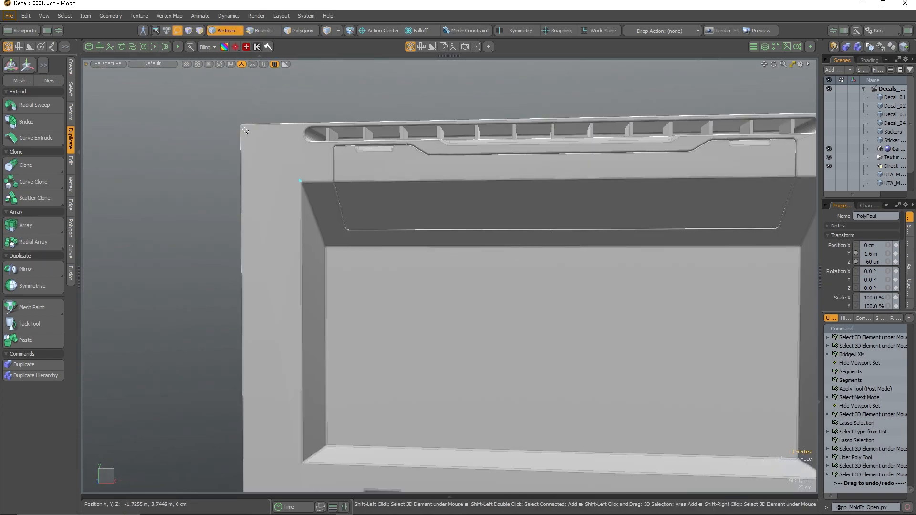
{"action": "scroll", "coordinate": [291, 178], "scroll_direction": "down", "scroll_amount": 5}
{"action": "scroll", "coordinate": [264, 146], "scroll_direction": "up", "scroll_amount": 7}
Isolate all vent dividers of the upper slot and lower recess, and bevel all their edges with Edge Bevel.
{"action": "key", "text": "3"}
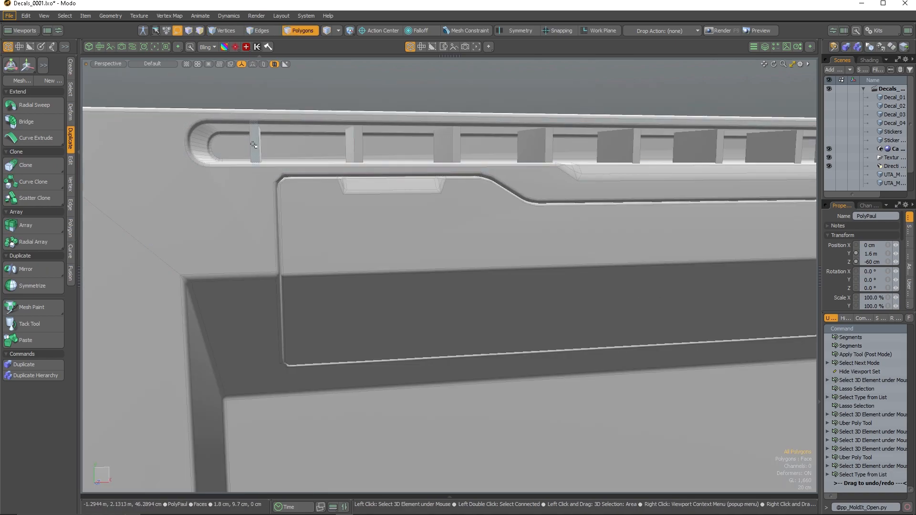
{"action": "double_click", "coordinate": [776, 150], "text": "shift"}
{"action": "left_click_drag", "start_coordinate": [776, 150], "coordinate": [672, 147], "text": "alt+shift"}
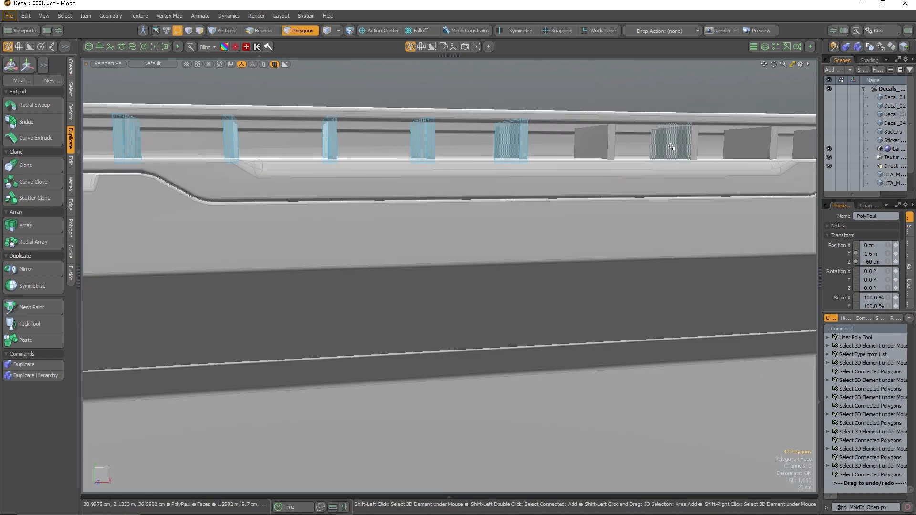
{"action": "double_click", "coordinate": [751, 146], "text": "shift"}
{"action": "left_click_drag", "start_coordinate": [751, 146], "coordinate": [734, 149], "text": "alt+shift"}
{"action": "double_click", "coordinate": [556, 149], "text": "shift"}
{"action": "left_click_drag", "start_coordinate": [556, 149], "coordinate": [696, 209], "text": "alt"}
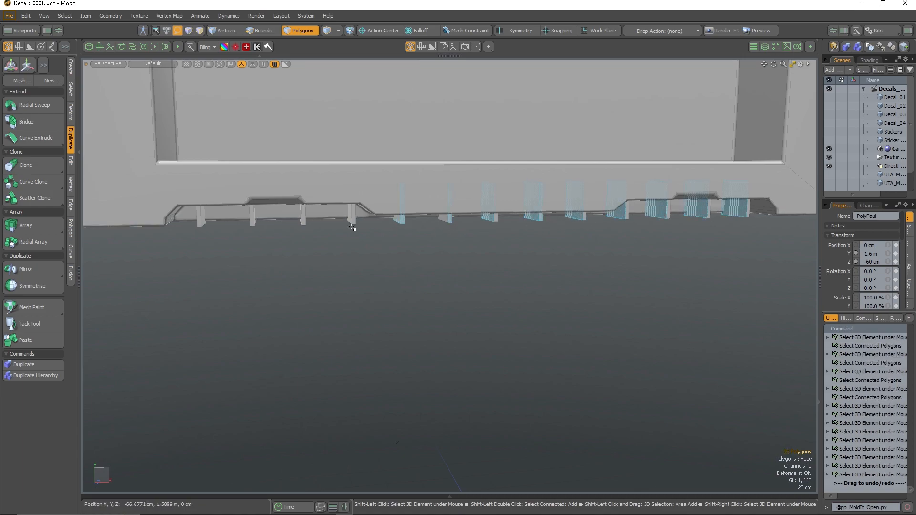
{"action": "double_click", "coordinate": [194, 222], "text": "shift"}
{"action": "key", "text": "shift+h"}
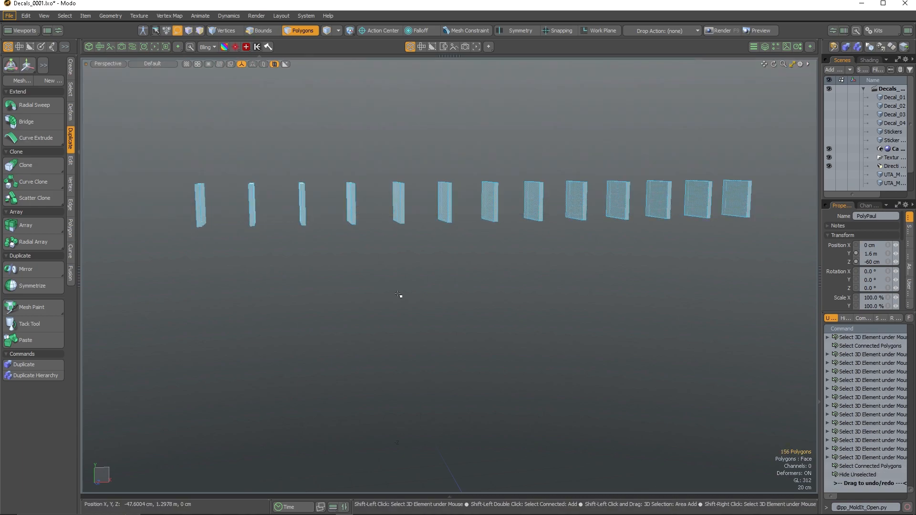
{"action": "key", "text": "2"}
{"action": "scroll", "coordinate": [404, 196], "scroll_direction": "up", "scroll_amount": 3}
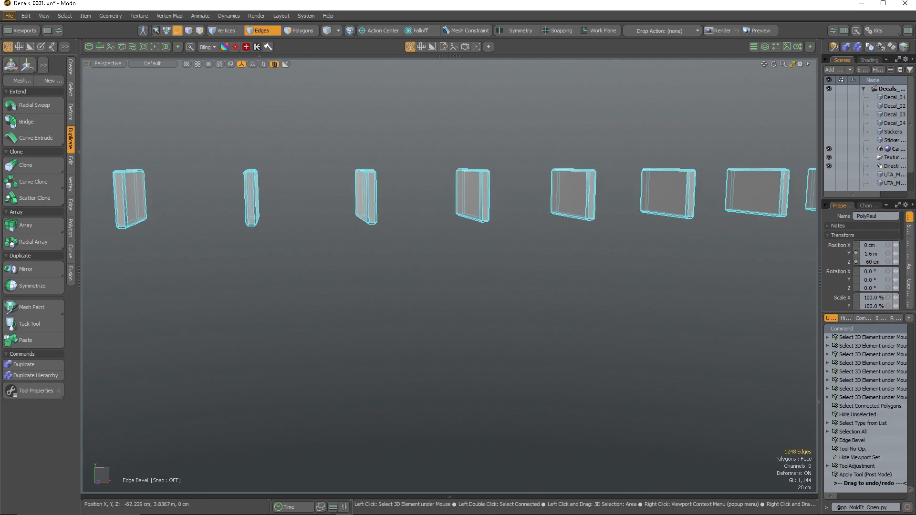
Finish the edge bevel on the vent dividers, clear the selection and unhide the rest of the housing.
{"action": "scroll", "coordinate": [413, 196], "scroll_direction": "down", "scroll_amount": 2}
{"action": "scroll", "coordinate": [413, 196], "scroll_direction": "up", "scroll_amount": 5}
{"action": "left_click_drag", "start_coordinate": [413, 224], "coordinate": [410, 279], "text": "alt+shift"}
{"action": "key", "text": "space"}
{"action": "left_click", "coordinate": [452, 282]}
{"action": "scroll", "coordinate": [452, 281], "scroll_direction": "down", "scroll_amount": 5}
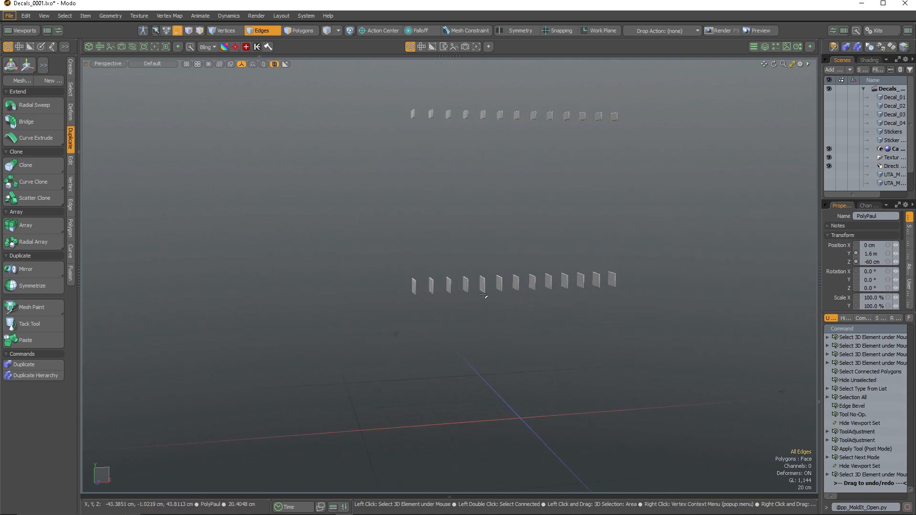
{"action": "key", "text": "u"}
Assign the Metal material to the polygons of all vent dividers in the upper slot and lower recess.
{"action": "scroll", "coordinate": [495, 275], "scroll_direction": "up", "scroll_amount": 2}
{"action": "scroll", "coordinate": [505, 379], "scroll_direction": "down", "scroll_amount": 3}
{"action": "scroll", "coordinate": [493, 203], "scroll_direction": "up", "scroll_amount": 5}
{"action": "key", "text": "m"}
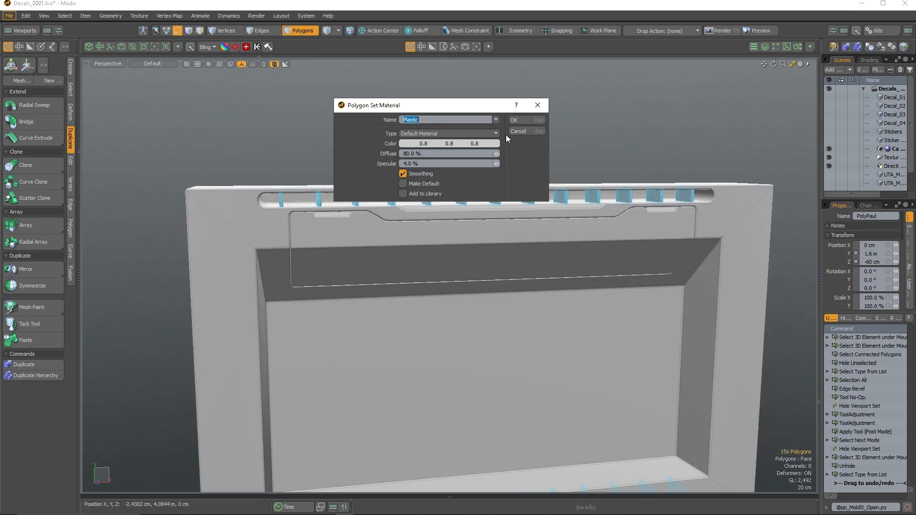
{"action": "left_click", "coordinate": [497, 120]}
{"action": "left_click", "coordinate": [495, 115]}
{"action": "key", "text": "Return"}
{"action": "left_click", "coordinate": [425, 135]}
{"action": "scroll", "coordinate": [425, 135], "scroll_direction": "down", "scroll_amount": 3}
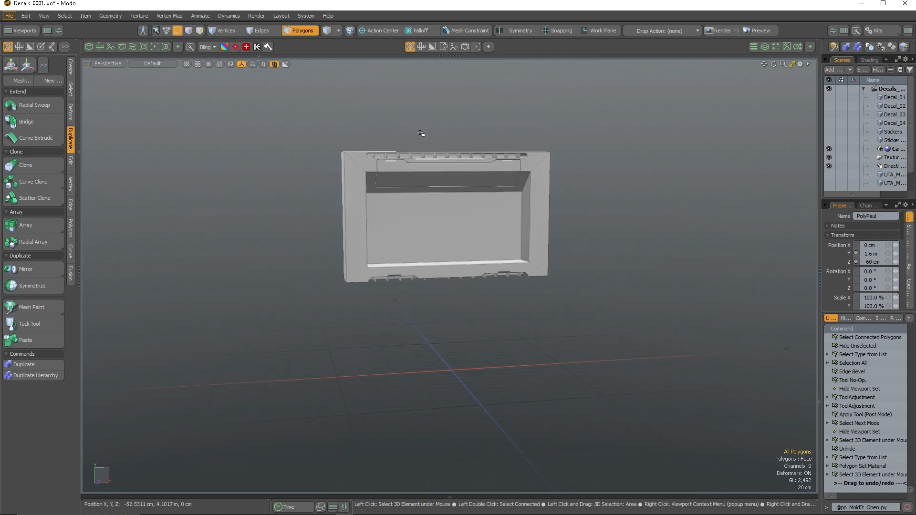
{"action": "scroll", "coordinate": [439, 216], "scroll_direction": "up", "scroll_amount": 3}
{"action": "left_click", "coordinate": [450, 221]}
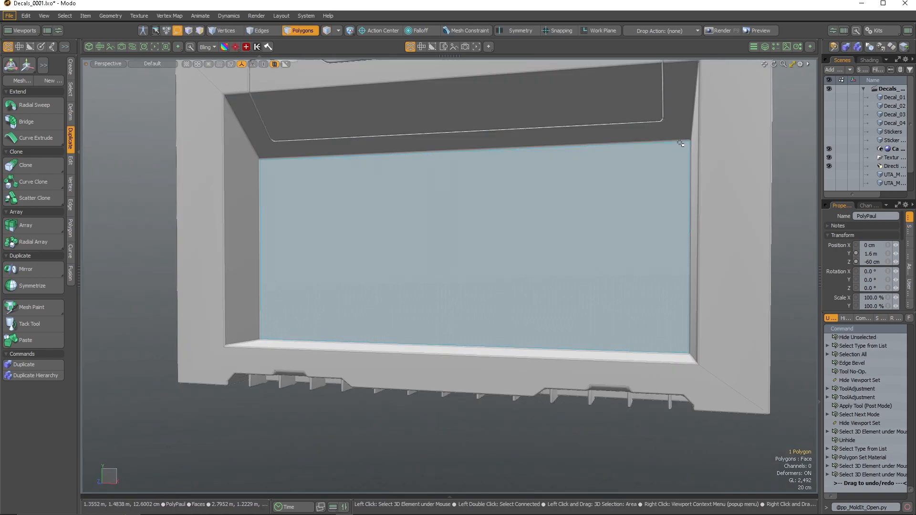
{"action": "left_click_drag", "start_coordinate": [248, 143], "coordinate": [257, 145], "text": "alt"}
{"action": "scroll", "coordinate": [255, 149], "scroll_direction": "up", "scroll_amount": 8}
{"action": "scroll", "coordinate": [382, 176], "scroll_direction": "down", "scroll_amount": 9}
{"action": "left_click_drag", "start_coordinate": [346, 201], "coordinate": [602, 229], "text": "alt"}
{"action": "scroll", "coordinate": [602, 229], "scroll_direction": "up", "scroll_amount": 4}
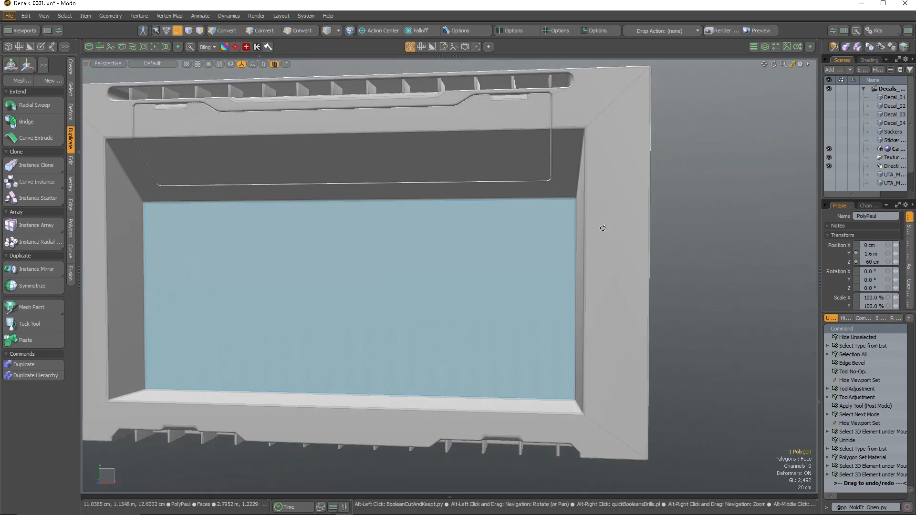
{"action": "key", "text": "shift+c"}
{"action": "key", "text": "ctrl+z"}
{"action": "key", "text": "shift+c"}
{"action": "key", "text": "ctrl+z"}
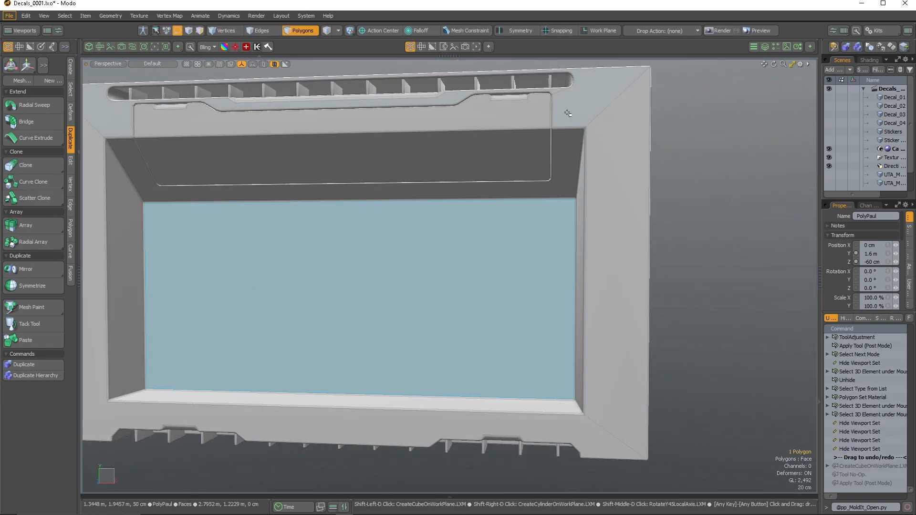
Create a cube on the work plane, stretch it into a tall box and place it across the frame's right inner edge.
{"action": "key", "text": "shift+c"}
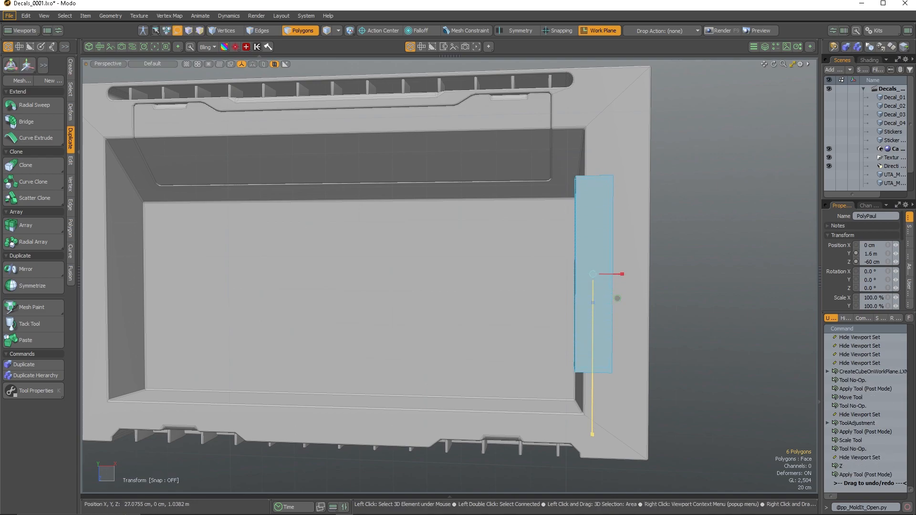
{"action": "left_click_drag", "start_coordinate": [549, 284], "coordinate": [605, 262], "text": "alt"}
{"action": "scroll", "coordinate": [606, 262], "scroll_direction": "up", "scroll_amount": 4}
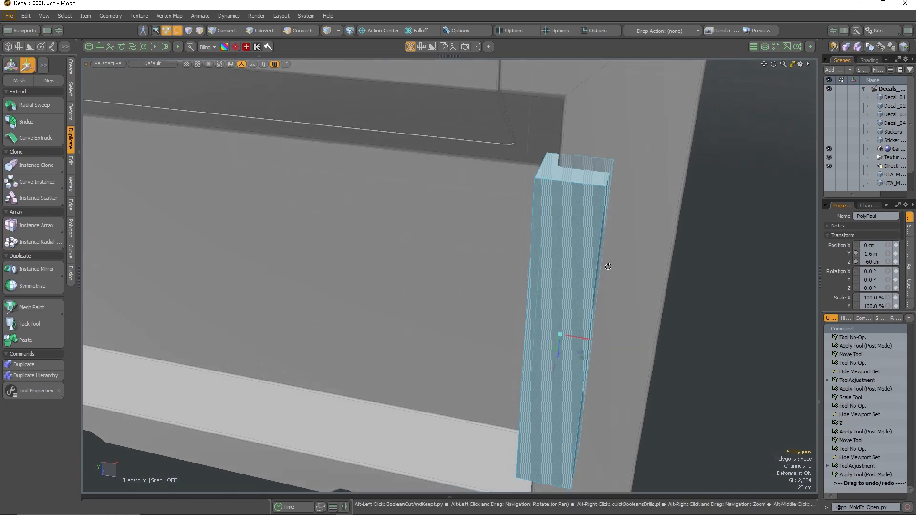
{"action": "scroll", "coordinate": [594, 201], "scroll_direction": "down", "scroll_amount": 6}
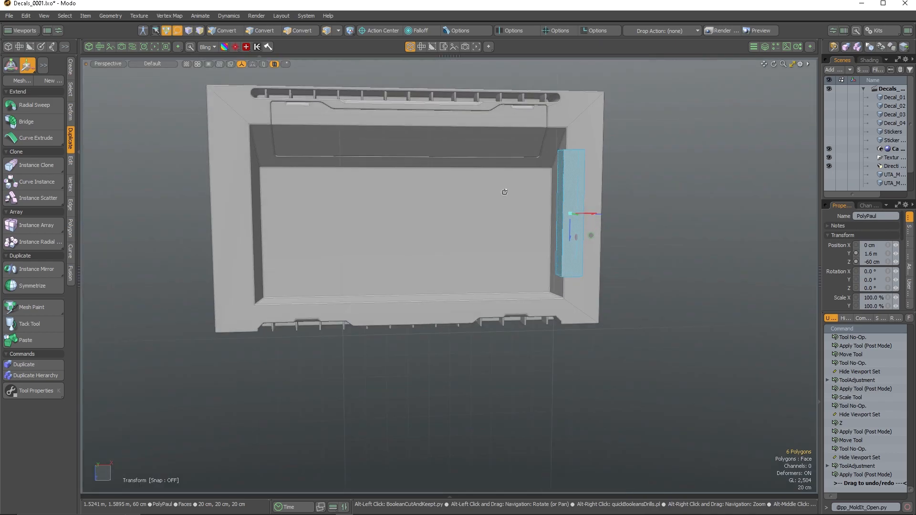
{"action": "scroll", "coordinate": [557, 232], "scroll_direction": "up", "scroll_amount": 5}
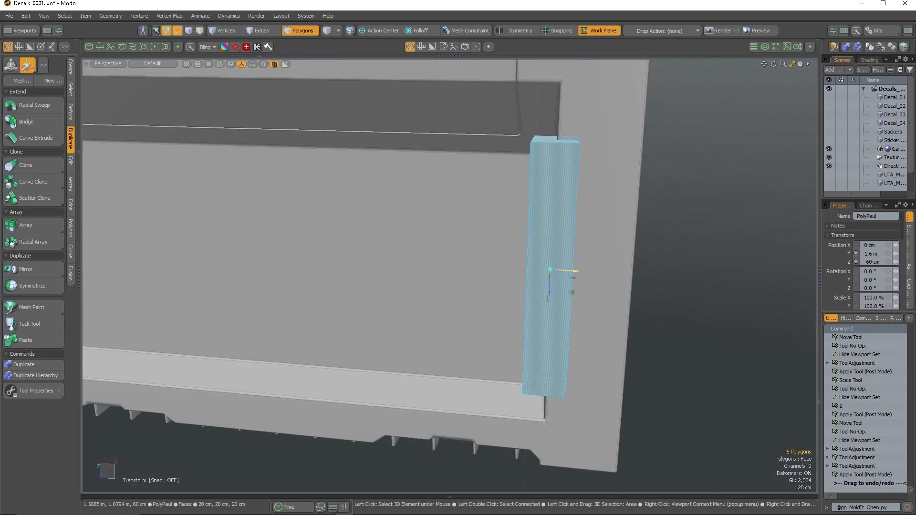
Add two horizontal edge loops around the tall box and scale them apart along its height.
{"action": "left_click", "coordinate": [576, 248]}
{"action": "key", "text": "ctrl+space"}
{"action": "left_click", "coordinate": [650, 247]}
{"action": "left_click_drag", "start_coordinate": [629, 251], "coordinate": [537, 264], "text": "alt"}
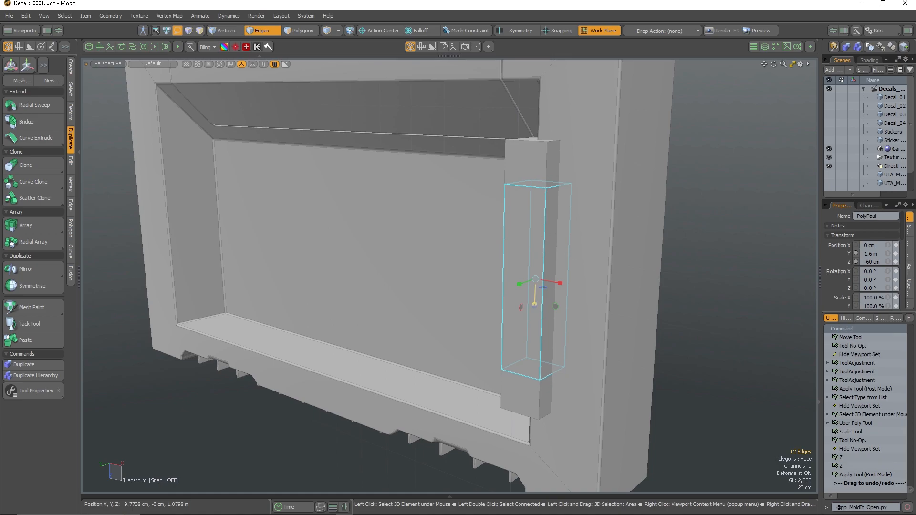
Bevel the box's two edge loops and move its middle outer polygon inward to form a notched profile.
{"action": "key", "text": "3"}
{"action": "left_click", "coordinate": [550, 217]}
{"action": "left_click_drag", "start_coordinate": [496, 248], "coordinate": [544, 247], "text": "alt"}
{"action": "key", "text": "w"}
{"action": "left_click_drag", "start_coordinate": [600, 268], "coordinate": [592, 268]}
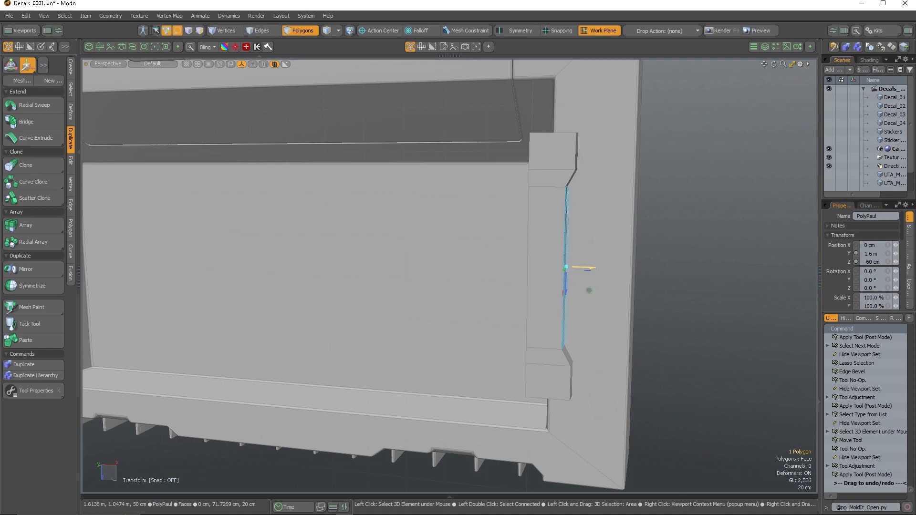
Bevel the upper and lower outer corner edges of the notched box into chamfers.
{"action": "left_click_drag", "start_coordinate": [621, 229], "coordinate": [587, 268], "text": "alt"}
{"action": "scroll", "coordinate": [587, 162], "scroll_direction": "up", "scroll_amount": 3}
{"action": "key", "text": "2"}
{"action": "left_click", "coordinate": [585, 182]}
{"action": "left_click_drag", "start_coordinate": [585, 181], "coordinate": [518, 367], "text": "alt"}
{"action": "scroll", "coordinate": [510, 348], "scroll_direction": "up", "scroll_amount": 2}
Select the whole notched box, scale it in depth and position it through the frame's inner side wall.
{"action": "key", "text": "3"}
{"action": "left_click", "coordinate": [522, 337]}
{"action": "left_click", "coordinate": [517, 129], "text": "shift"}
{"action": "left_click_drag", "start_coordinate": [517, 129], "coordinate": [478, 210], "text": "alt"}
{"action": "left_click", "coordinate": [537, 225]}
{"action": "key", "text": "r"}
{"action": "left_click_drag", "start_coordinate": [519, 265], "coordinate": [547, 268]}
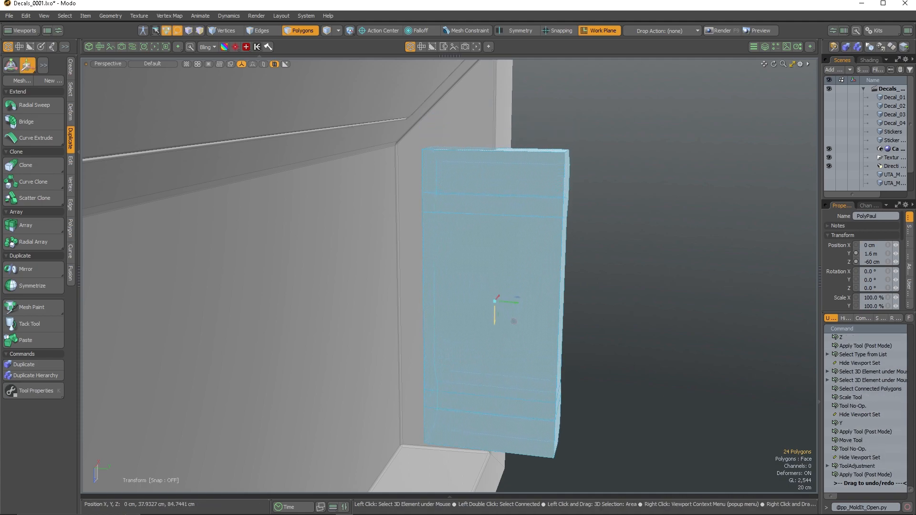
{"action": "left_click_drag", "start_coordinate": [511, 329], "coordinate": [497, 344], "text": "alt"}
{"action": "left_click_drag", "start_coordinate": [420, 281], "coordinate": [527, 279], "text": "alt"}
Try cutting the housing with the notched box using the Boolean cut-and-keep script.
{"action": "left_click", "coordinate": [483, 272], "text": "alt"}
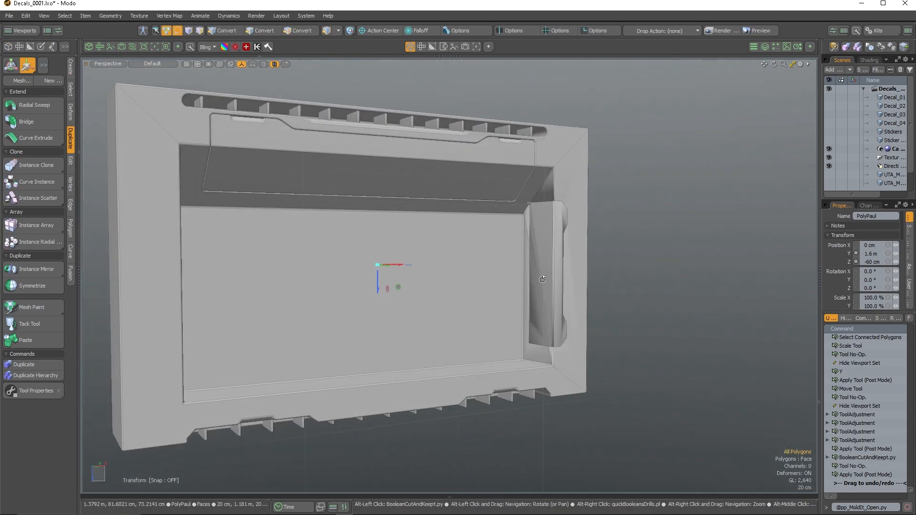
{"action": "scroll", "coordinate": [556, 212], "scroll_direction": "up", "scroll_amount": 5}
{"action": "key", "text": "ctrl+z"}
{"action": "key", "text": "ctrl+z"}
{"action": "key", "text": "ctrl+z"}
Rescale the notched cutter box in depth and isolate it by hiding everything else.
{"action": "left_click_drag", "start_coordinate": [503, 248], "coordinate": [549, 262], "text": "alt"}
{"action": "key", "text": "r"}
{"action": "scroll", "coordinate": [513, 177], "scroll_direction": "down", "scroll_amount": 4}
{"action": "key", "text": "shift+h"}
{"action": "key", "text": "Escape"}
Slice the cutter box diagonally across its upper corner with Polygon Slice in the Left view.
{"action": "key", "text": "ctrl+space"}
{"action": "left_click", "coordinate": [629, 289]}
{"action": "left_click_drag", "start_coordinate": [436, 186], "coordinate": [471, 174], "text": "alt+shift"}
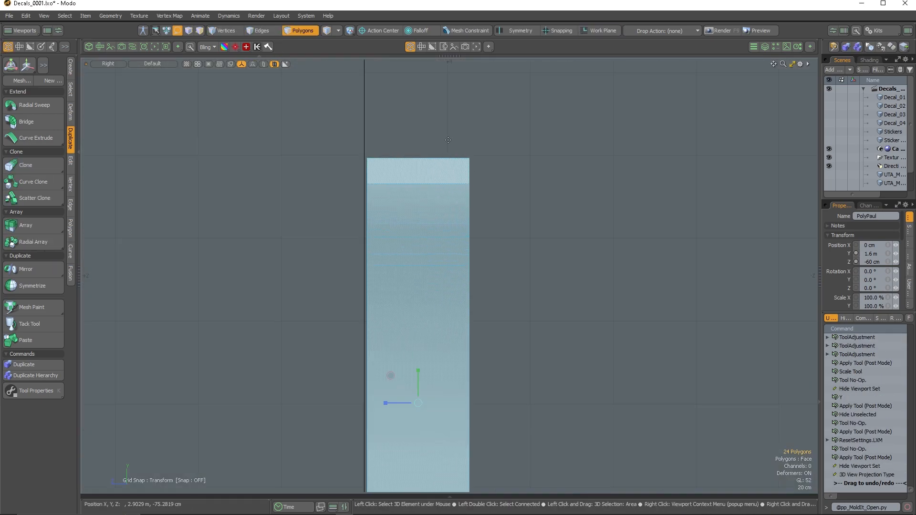
{"action": "scroll", "coordinate": [444, 167], "scroll_direction": "down", "scroll_amount": 4}
{"action": "left_click", "coordinate": [564, 238]}
{"action": "key", "text": "ctrl+space"}
{"action": "left_click", "coordinate": [591, 256]}
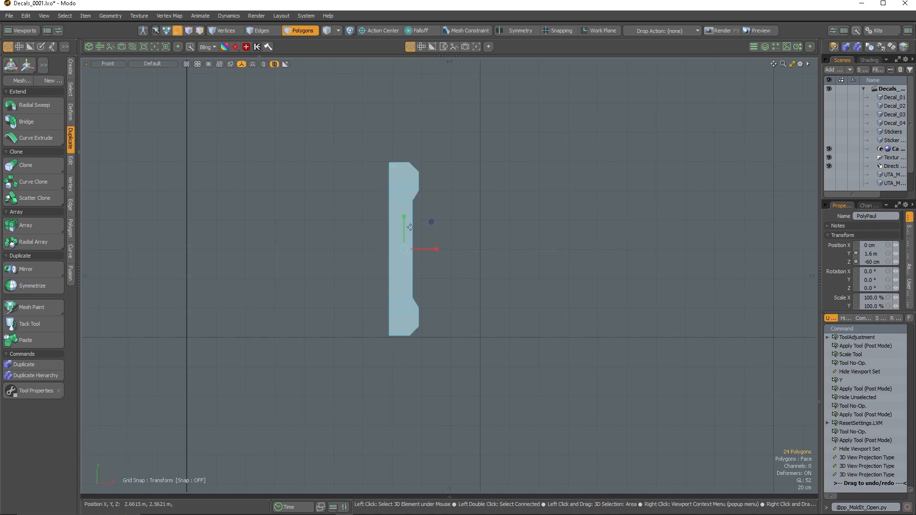
{"action": "scroll", "coordinate": [390, 182], "scroll_direction": "up", "scroll_amount": 3}
{"action": "key", "text": "ctrl+space"}
{"action": "left_click", "coordinate": [462, 223]}
{"action": "left_click_drag", "start_coordinate": [445, 125], "coordinate": [423, 131], "text": "alt+shift"}
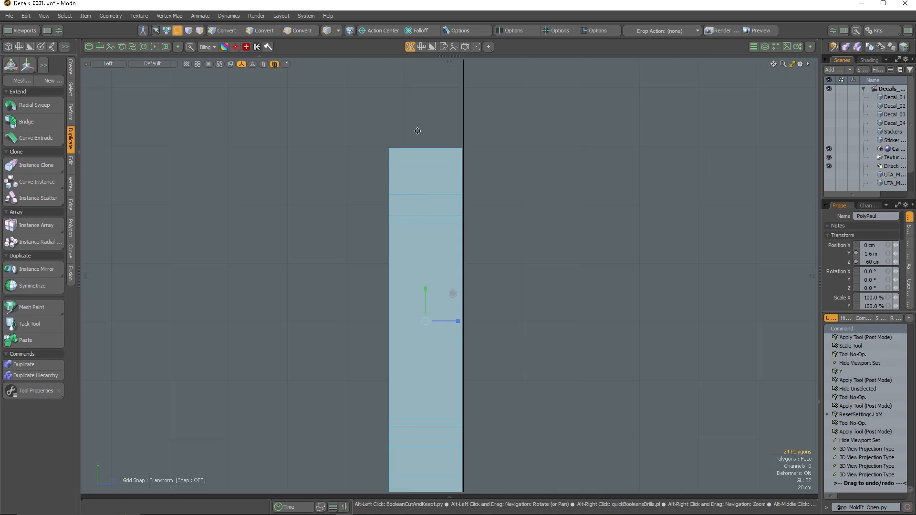
{"action": "key", "text": "alt+c"}
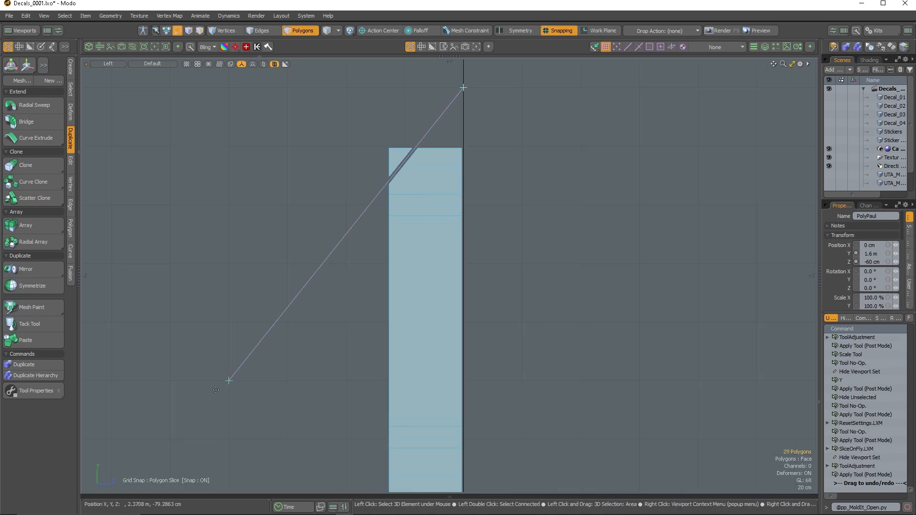
{"action": "scroll", "coordinate": [413, 351], "scroll_direction": "down", "scroll_amount": 2}
Slice diagonally across the cutter box's lower corner with snapping off and delete the cut-off corner pieces.
{"action": "left_click_drag", "start_coordinate": [418, 331], "coordinate": [293, 201]}
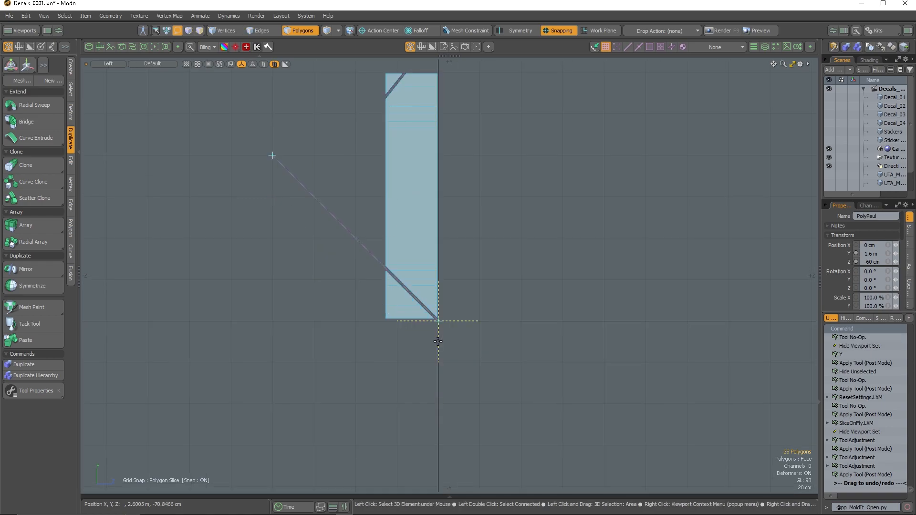
{"action": "left_click_drag", "start_coordinate": [409, 336], "coordinate": [415, 328]}
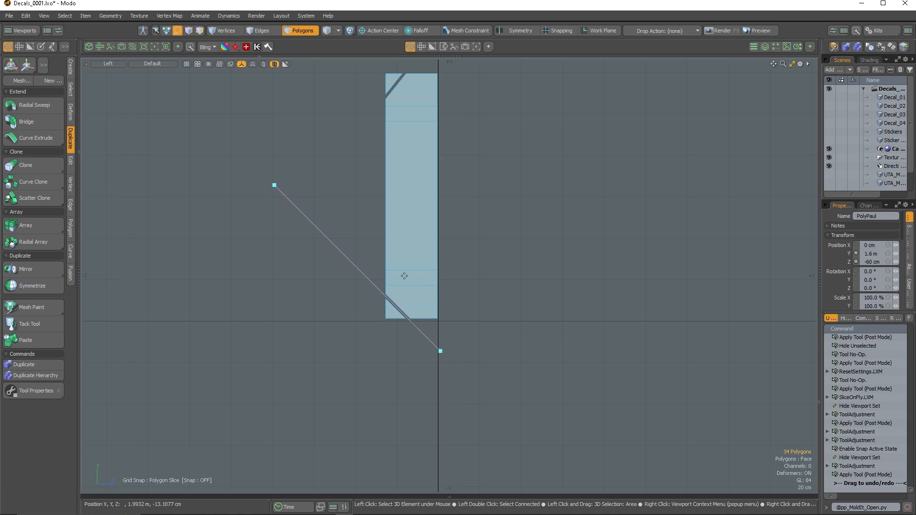
{"action": "left_click", "coordinate": [506, 151]}
{"action": "left_click_drag", "start_coordinate": [334, 210], "coordinate": [241, 201], "text": "alt"}
Unhide the housing and cut it with the notched box using the Boolean cut-and-keep script.
{"action": "key", "text": "u"}
{"action": "scroll", "coordinate": [434, 216], "scroll_direction": "up", "scroll_amount": 2}
{"action": "left_click", "coordinate": [438, 217]}
{"action": "left_click", "coordinate": [437, 216], "text": "alt"}
Isolate the kept side insert and bevel its edges with Edge Bevel.
{"action": "scroll", "coordinate": [415, 229], "scroll_direction": "down", "scroll_amount": 4}
{"action": "scroll", "coordinate": [447, 201], "scroll_direction": "up", "scroll_amount": 5}
{"action": "double_click", "coordinate": [446, 201]}
{"action": "key", "text": "shift+h"}
{"action": "key", "text": "ctrl+a"}
{"action": "key", "text": "b"}
{"action": "left_click_drag", "start_coordinate": [518, 93], "coordinate": [539, 93]}
{"action": "left_click_drag", "start_coordinate": [348, 202], "coordinate": [403, 182], "text": "alt"}
{"action": "scroll", "coordinate": [403, 182], "scroll_direction": "down", "scroll_amount": 5}
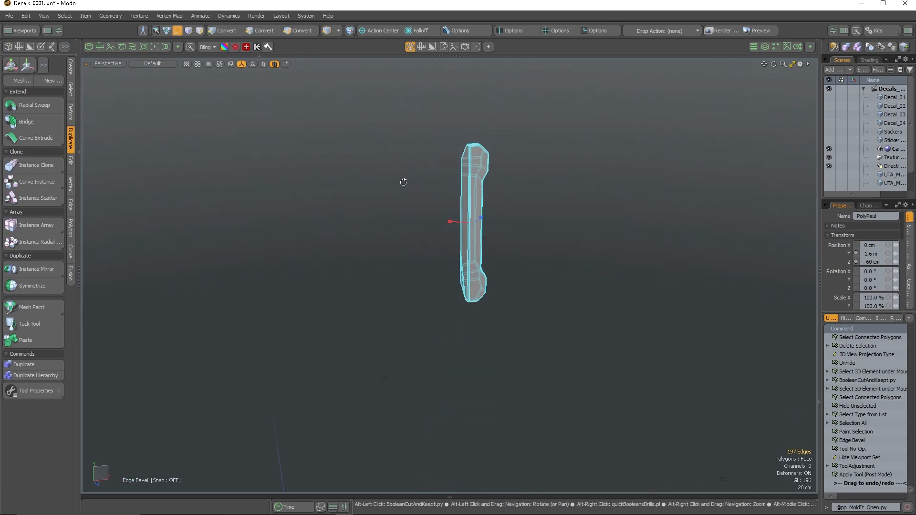
Unhide everything and isolate the main housing body without the side insert.
{"action": "scroll", "coordinate": [403, 182], "scroll_direction": "up", "scroll_amount": 3}
{"action": "key", "text": "u"}
{"action": "key", "text": "space"}
{"action": "scroll", "coordinate": [554, 119], "scroll_direction": "up", "scroll_amount": 3}
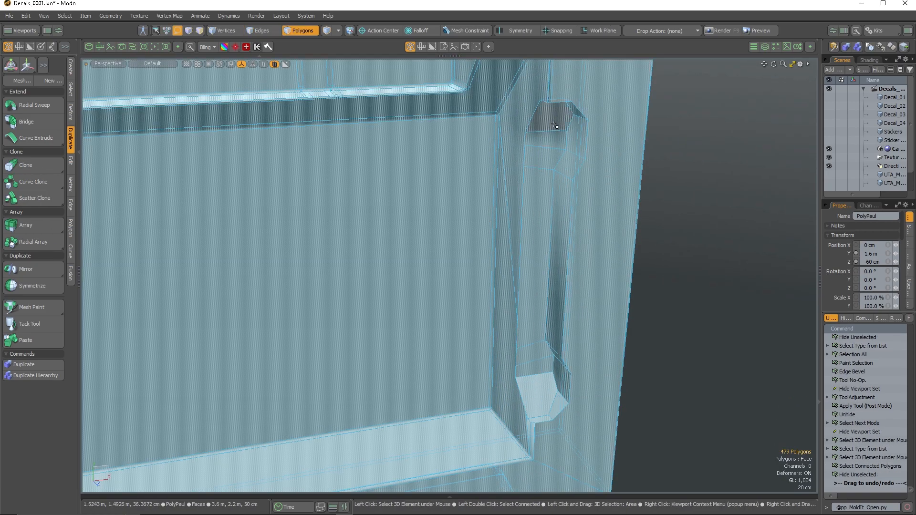
Bevel the boundary edges around the side recess's inner polygons, then unhide the side insert.
{"action": "left_click_drag", "start_coordinate": [527, 129], "coordinate": [543, 119]}
{"action": "scroll", "coordinate": [542, 447], "scroll_direction": "up", "scroll_amount": 4}
{"action": "left_click_drag", "start_coordinate": [542, 448], "coordinate": [510, 339], "text": "alt"}
{"action": "scroll", "coordinate": [510, 339], "scroll_direction": "down", "scroll_amount": 4}
{"action": "key", "text": "ctrl+2"}
{"action": "left_click_drag", "start_coordinate": [571, 222], "coordinate": [480, 277], "text": "alt"}
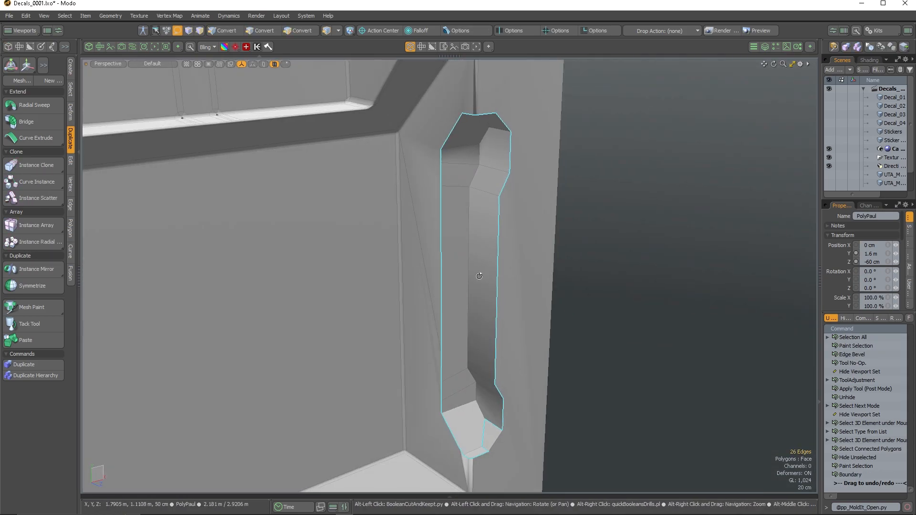
{"action": "key", "text": "b"}
{"action": "key", "text": "space"}
{"action": "left_click", "coordinate": [570, 215]}
{"action": "key", "text": "u"}
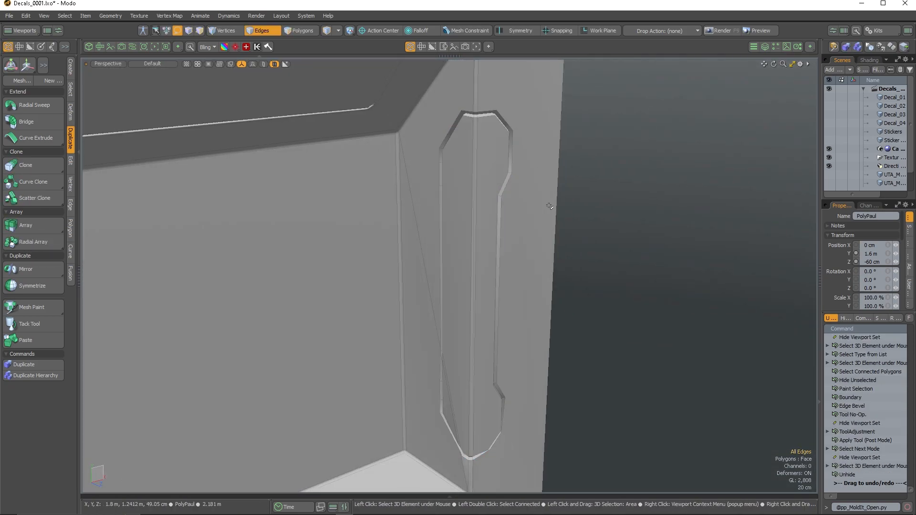
Select the side insert's connected polygons and assign them the Plastic material.
{"action": "left_click_drag", "start_coordinate": [570, 214], "coordinate": [615, 230], "text": "alt"}
{"action": "scroll", "coordinate": [430, 334], "scroll_direction": "up", "scroll_amount": 4}
{"action": "left_click_drag", "start_coordinate": [453, 282], "coordinate": [506, 328], "text": "alt"}
{"action": "key", "text": "m"}
{"action": "left_click", "coordinate": [499, 121]}
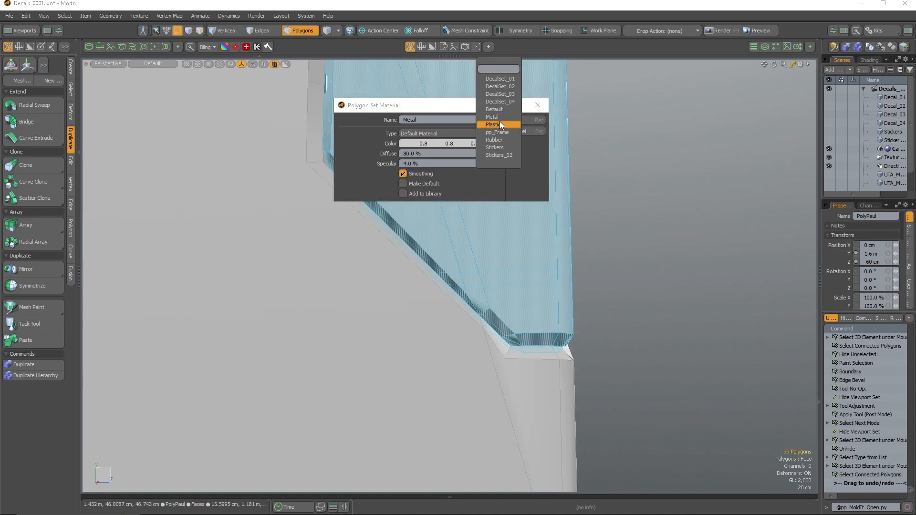
{"action": "left_click", "coordinate": [499, 121]}
{"action": "key", "text": "Return"}
Select the connected polygons of the part beside the insert, set their material and clear the selection.
{"action": "double_click", "coordinate": [473, 388]}
{"action": "key", "text": "m"}
{"action": "left_click", "coordinate": [518, 122]}
{"action": "left_click", "coordinate": [591, 291]}
{"action": "scroll", "coordinate": [570, 286], "scroll_direction": "down", "scroll_amount": 3}
Connect the side recess's lower outer corner vertex to the housing's lower outer corner with a diagonal edge.
{"action": "left_click_drag", "start_coordinate": [571, 286], "coordinate": [429, 354], "text": "alt"}
{"action": "left_click", "coordinate": [548, 274]}
{"action": "scroll", "coordinate": [456, 315], "scroll_direction": "down", "scroll_amount": 2}
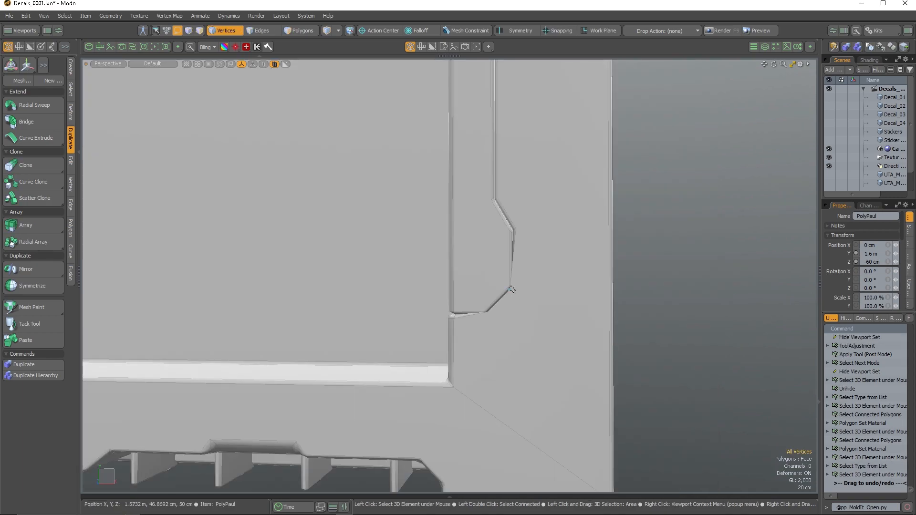
{"action": "left_click", "coordinate": [513, 290]}
{"action": "scroll", "coordinate": [509, 303], "scroll_direction": "down", "scroll_amount": 3}
{"action": "scroll", "coordinate": [560, 397], "scroll_direction": "up", "scroll_amount": 2}
{"action": "left_click", "coordinate": [557, 402], "text": "shift"}
{"action": "key", "text": "p"}
Move the side recess's lower corner vertices outward to even out the gap around the insert.
{"action": "scroll", "coordinate": [494, 253], "scroll_direction": "up", "scroll_amount": 6}
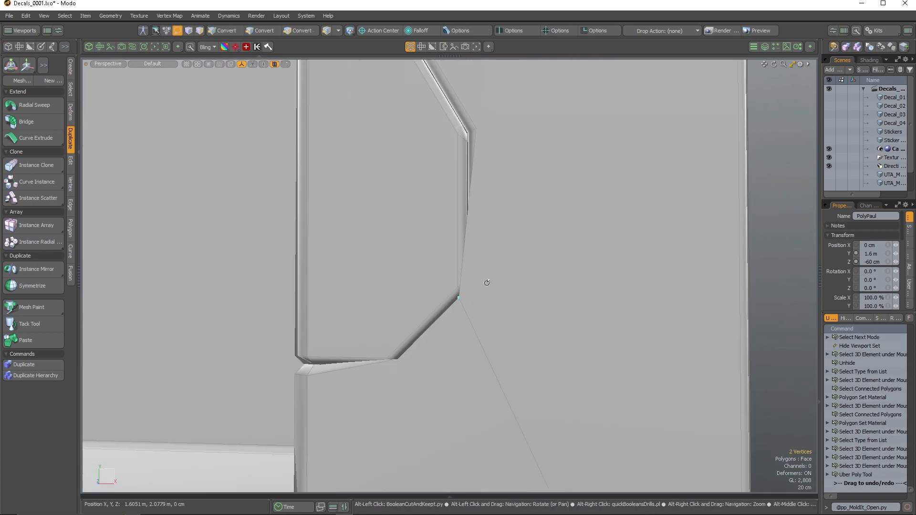
{"action": "left_click_drag", "start_coordinate": [490, 285], "coordinate": [488, 302], "text": "alt"}
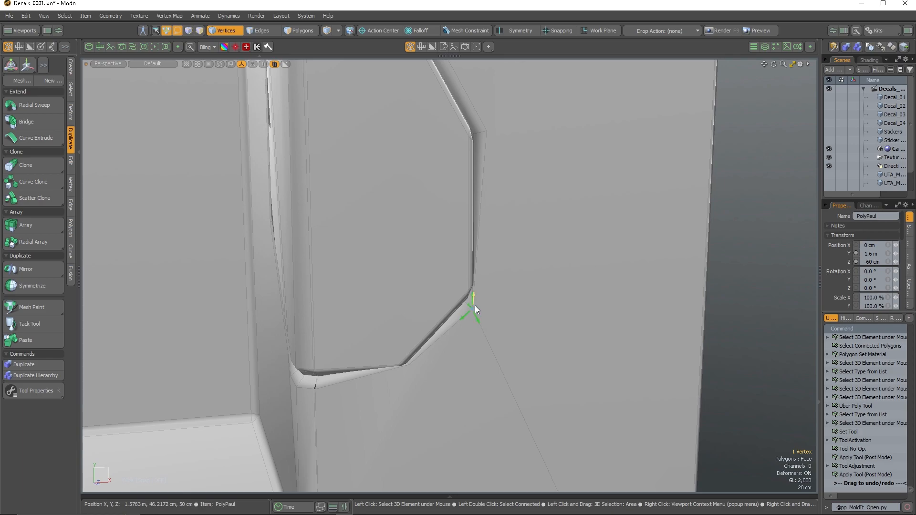
{"action": "left_click_drag", "start_coordinate": [486, 310], "coordinate": [460, 316], "text": "alt"}
{"action": "left_click_drag", "start_coordinate": [483, 286], "coordinate": [483, 282]}
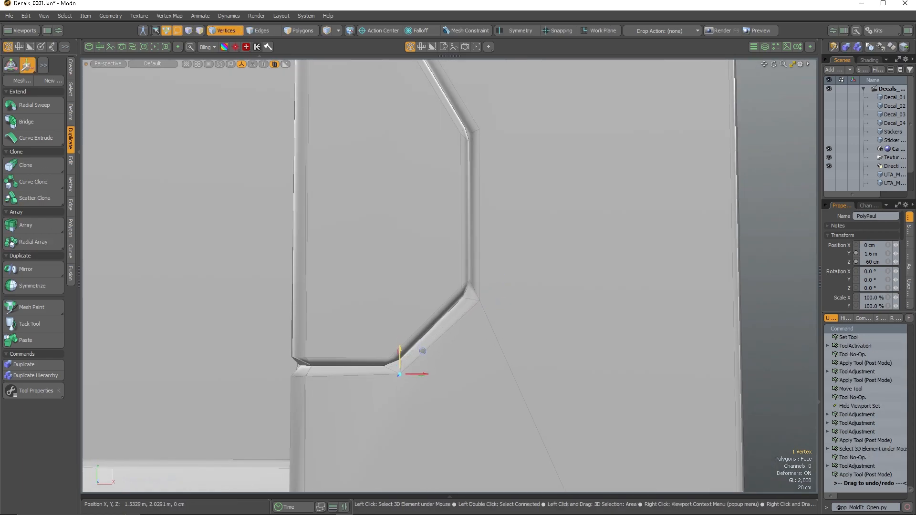
Isolate the housing, join its lassoed stray vertices and move the adjacent vertex into place.
{"action": "scroll", "coordinate": [430, 325], "scroll_direction": "down", "scroll_amount": 4}
{"action": "scroll", "coordinate": [396, 317], "scroll_direction": "up", "scroll_amount": 3}
{"action": "scroll", "coordinate": [403, 322], "scroll_direction": "down", "scroll_amount": 3}
{"action": "left_click_drag", "start_coordinate": [403, 322], "coordinate": [397, 194], "text": "alt"}
{"action": "scroll", "coordinate": [458, 343], "scroll_direction": "up", "scroll_amount": 4}
{"action": "scroll", "coordinate": [476, 363], "scroll_direction": "up", "scroll_amount": 3}
{"action": "scroll", "coordinate": [439, 313], "scroll_direction": "up", "scroll_amount": 3}
{"action": "scroll", "coordinate": [448, 382], "scroll_direction": "down", "scroll_amount": 3}
{"action": "left_click_drag", "start_coordinate": [415, 241], "coordinate": [366, 270], "text": "alt"}
{"action": "left_click", "coordinate": [381, 245]}
Select the unneeded edge loop on the isolated housing and delete it.
{"action": "scroll", "coordinate": [424, 274], "scroll_direction": "down", "scroll_amount": 3}
{"action": "left_click_drag", "start_coordinate": [423, 274], "coordinate": [403, 181], "text": "alt"}
{"action": "key", "text": "2"}
{"action": "double_click", "coordinate": [403, 181]}
{"action": "scroll", "coordinate": [429, 224], "scroll_direction": "down", "scroll_amount": 3}
{"action": "key", "text": "Delete"}
Join the stray vertex pairs at the corners and along the rim of the isolated housing's upper recess.
{"action": "scroll", "coordinate": [430, 224], "scroll_direction": "up", "scroll_amount": 2}
{"action": "left_click_drag", "start_coordinate": [429, 224], "coordinate": [514, 224], "text": "alt"}
{"action": "scroll", "coordinate": [502, 142], "scroll_direction": "up", "scroll_amount": 3}
{"action": "scroll", "coordinate": [503, 142], "scroll_direction": "up", "scroll_amount": 3}
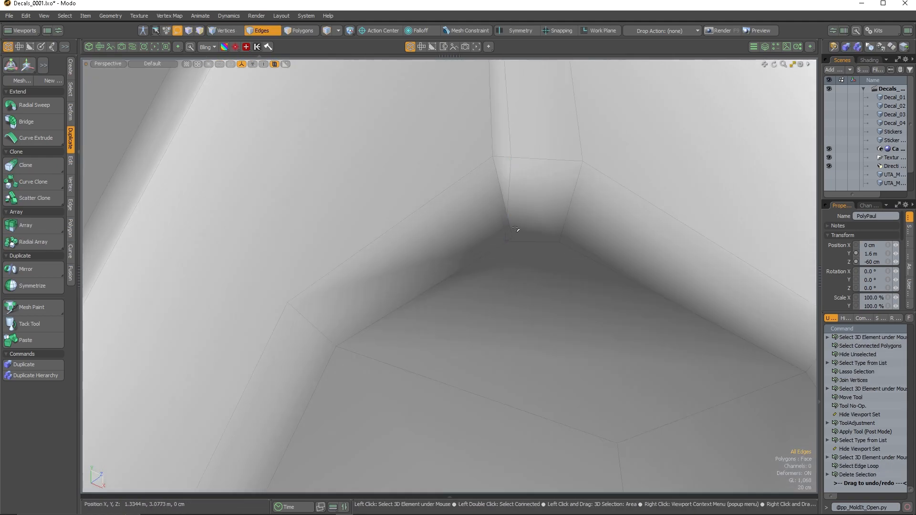
{"action": "key", "text": "r"}
{"action": "scroll", "coordinate": [534, 194], "scroll_direction": "down", "scroll_amount": 5}
{"action": "left_click_drag", "start_coordinate": [534, 195], "coordinate": [477, 258], "text": "alt"}
{"action": "scroll", "coordinate": [515, 176], "scroll_direction": "up", "scroll_amount": 2}
{"action": "scroll", "coordinate": [209, 259], "scroll_direction": "up", "scroll_amount": 5}
{"action": "right_click_drag", "start_coordinate": [329, 215], "coordinate": [368, 267]}
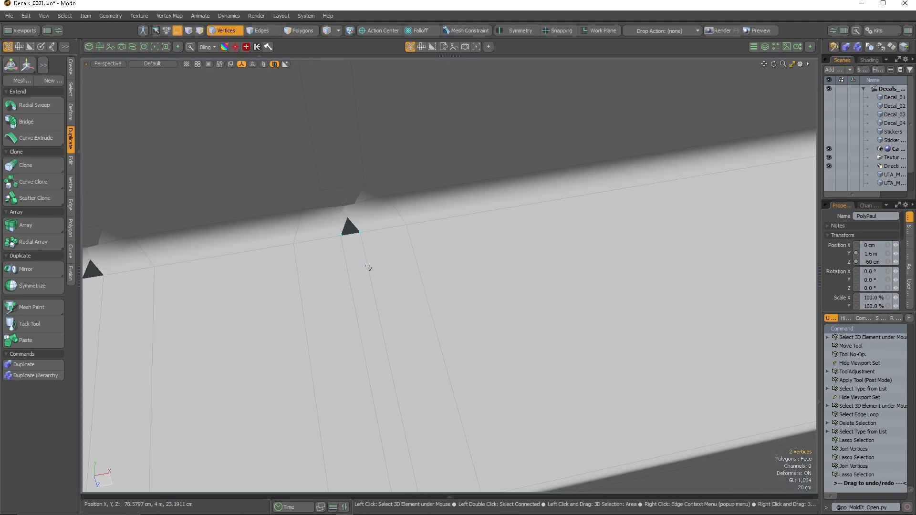
Join the clustered vertices where edges fan out along the upper recess's rounded border.
{"action": "scroll", "coordinate": [350, 228], "scroll_direction": "down", "scroll_amount": 5}
{"action": "mouse_move", "coordinate": [350, 228]}
{"action": "left_mouse_down", "text": "alt"}
{"action": "mouse_move", "coordinate": [347, 280]}
{"action": "mouse_move", "coordinate": [425, 291]}
{"action": "left_mouse_up", "text": "alt"}
{"action": "scroll", "coordinate": [347, 280], "scroll_direction": "up", "scroll_amount": 5}
{"action": "right_click_drag", "start_coordinate": [330, 143], "coordinate": [537, 197]}
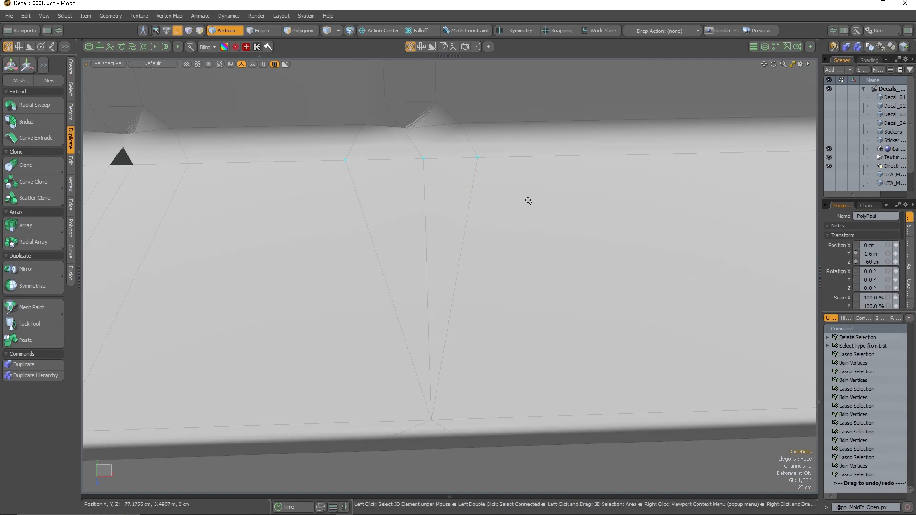
{"action": "left_click_drag", "start_coordinate": [496, 239], "coordinate": [302, 172], "text": "alt"}
{"action": "mouse_move", "coordinate": [647, 154]}
{"action": "left_mouse_down"}
{"action": "mouse_move", "coordinate": [697, 232]}
{"action": "mouse_move", "coordinate": [368, 223]}
{"action": "mouse_move", "coordinate": [419, 241]}
{"action": "mouse_move", "coordinate": [449, 264]}
{"action": "mouse_move", "coordinate": [476, 266]}
{"action": "mouse_move", "coordinate": [472, 303]}
{"action": "mouse_move", "coordinate": [517, 348]}
{"action": "mouse_move", "coordinate": [491, 312]}
{"action": "left_mouse_up"}
{"action": "key", "text": "j"}
Move a stray vertex into line and join the loose vertices beside the upper recess's angled step.
{"action": "scroll", "coordinate": [509, 228], "scroll_direction": "down", "scroll_amount": 5}
{"action": "left_click_drag", "start_coordinate": [491, 311], "coordinate": [529, 362]}
{"action": "left_click_drag", "start_coordinate": [529, 362], "coordinate": [694, 394], "text": "alt"}
{"action": "key", "text": "r"}
{"action": "scroll", "coordinate": [479, 356], "scroll_direction": "down", "scroll_amount": 5}
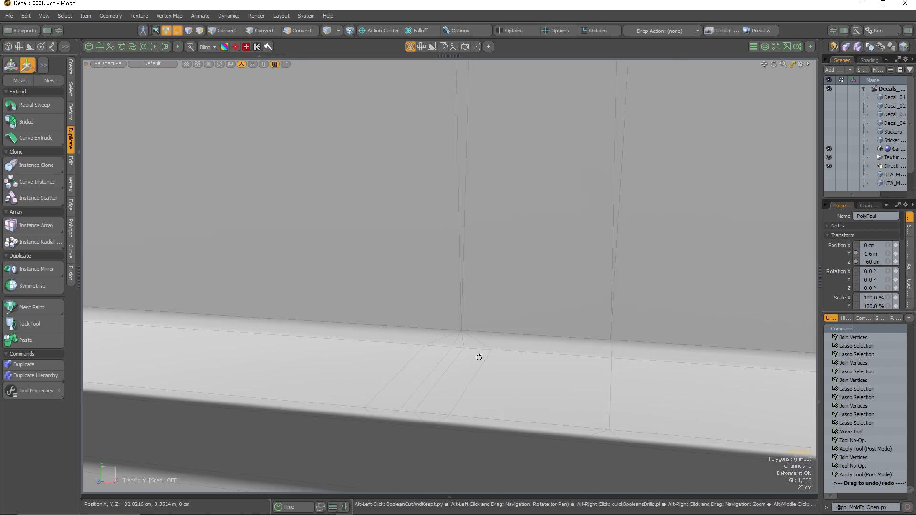
{"action": "scroll", "coordinate": [470, 248], "scroll_direction": "up", "scroll_amount": 4}
{"action": "right_click_drag", "start_coordinate": [475, 159], "coordinate": [503, 219]}
{"action": "key", "text": "r"}
{"action": "scroll", "coordinate": [503, 220], "scroll_direction": "down", "scroll_amount": 4}
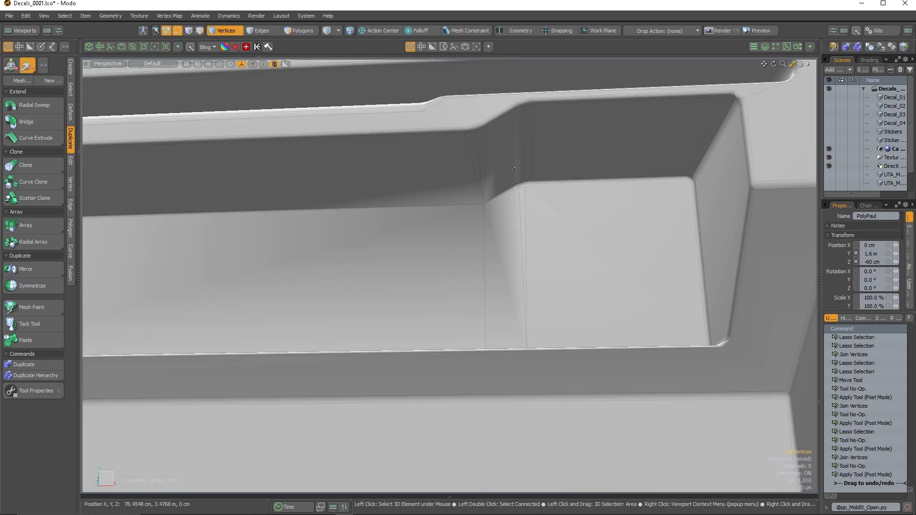
Join the leftover vertices at the foot of the upper recess's angled step into its corner vertices.
{"action": "right_click_drag", "start_coordinate": [521, 179], "coordinate": [534, 233]}
{"action": "key", "text": "r"}
{"action": "mouse_move", "coordinate": [534, 233]}
{"action": "left_mouse_down", "text": "alt"}
{"action": "mouse_move", "coordinate": [512, 170]}
{"action": "mouse_move", "coordinate": [524, 346]}
{"action": "left_mouse_up", "text": "alt"}
{"action": "scroll", "coordinate": [510, 367], "scroll_direction": "up", "scroll_amount": 4}
{"action": "left_click_drag", "start_coordinate": [366, 302], "coordinate": [387, 324]}
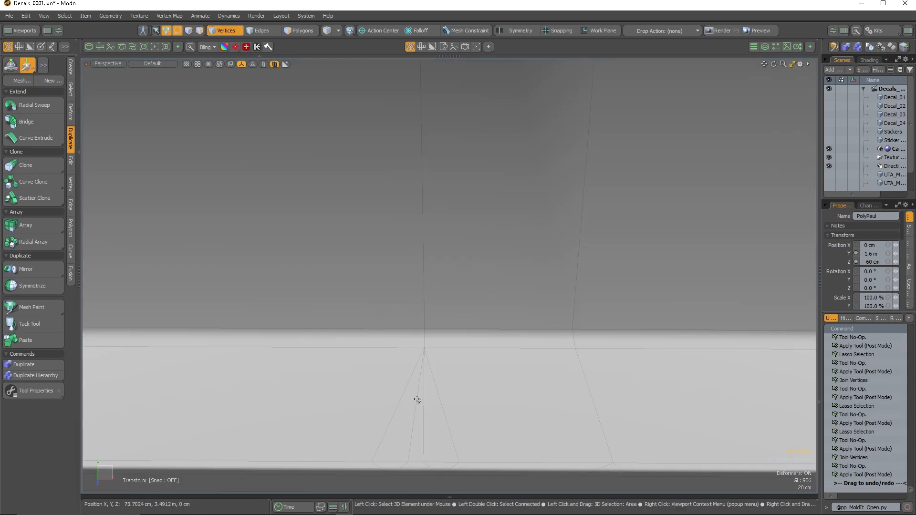
{"action": "scroll", "coordinate": [427, 390], "scroll_direction": "down", "scroll_amount": 3}
{"action": "scroll", "coordinate": [419, 422], "scroll_direction": "up", "scroll_amount": 4}
{"action": "left_click_drag", "start_coordinate": [505, 410], "coordinate": [504, 444], "text": "alt"}
{"action": "mouse_move", "coordinate": [432, 352]}
{"action": "left_mouse_down"}
{"action": "mouse_move", "coordinate": [497, 373]}
{"action": "mouse_move", "coordinate": [608, 382]}
{"action": "left_mouse_up"}
Join the remaining stray vertices under the recess's upper lip, where the angled step begins.
{"action": "scroll", "coordinate": [503, 376], "scroll_direction": "up", "scroll_amount": 5}
{"action": "left_click_drag", "start_coordinate": [503, 376], "coordinate": [496, 281], "text": "alt"}
{"action": "scroll", "coordinate": [499, 370], "scroll_direction": "down", "scroll_amount": 6}
{"action": "scroll", "coordinate": [459, 110], "scroll_direction": "up", "scroll_amount": 3}
{"action": "left_click_drag", "start_coordinate": [427, 132], "coordinate": [442, 142]}
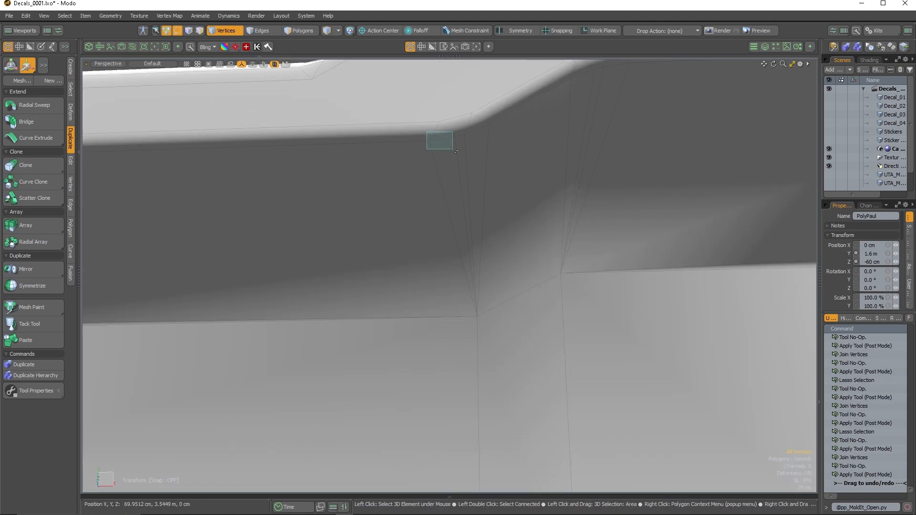
{"action": "left_click", "coordinate": [504, 164]}
Unhide all geometry and mirror the housing and its side insert to the other half with PolyHatchet.
{"action": "scroll", "coordinate": [503, 164], "scroll_direction": "down", "scroll_amount": 5}
{"action": "left_click_drag", "start_coordinate": [485, 235], "coordinate": [347, 250], "text": "alt"}
{"action": "key", "text": "3"}
{"action": "double_click", "coordinate": [642, 342]}
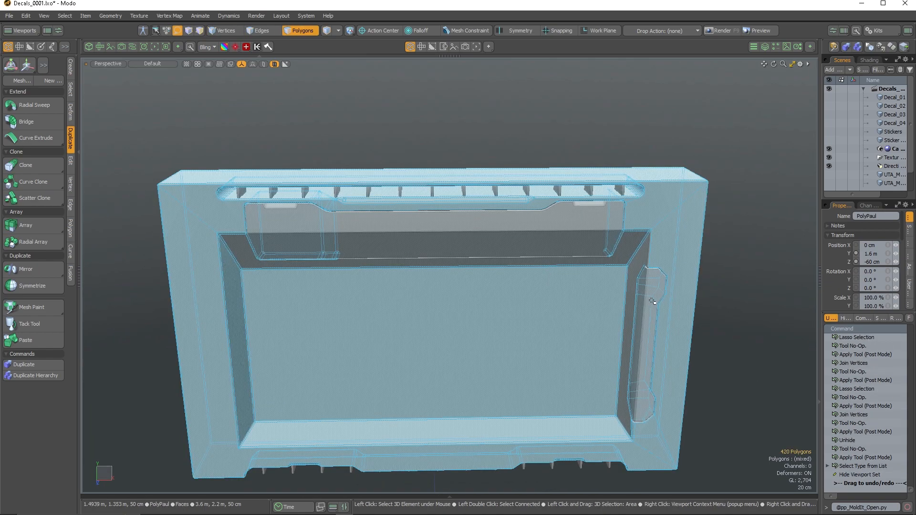
{"action": "double_click", "coordinate": [673, 253], "text": "shift"}
{"action": "left_click", "coordinate": [661, 235]}
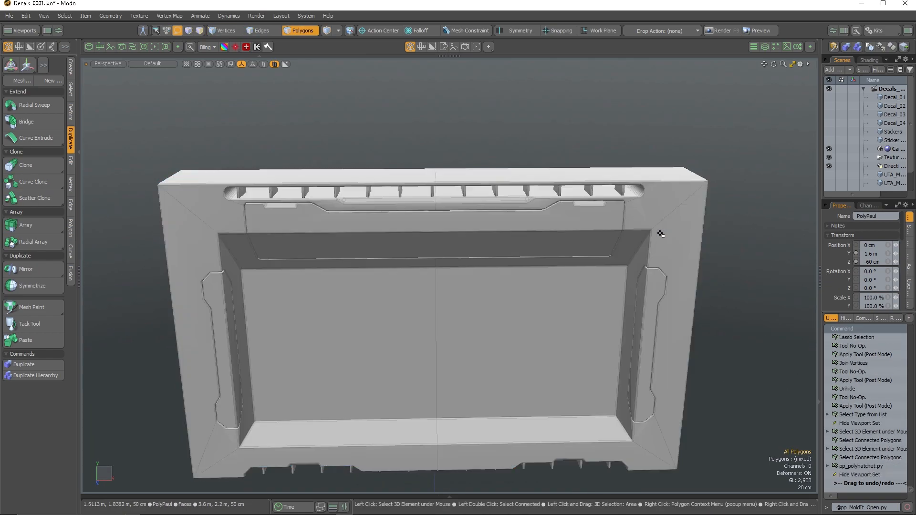
Isolate the housing's connected polygons and pick the central floor polygon of the upper recess.
{"action": "double_click", "coordinate": [686, 200]}
{"action": "key", "text": "shift+h"}
{"action": "left_click", "coordinate": [525, 143]}
{"action": "left_click_drag", "start_coordinate": [432, 215], "coordinate": [407, 264], "text": "alt"}
{"action": "scroll", "coordinate": [407, 262], "scroll_direction": "up", "scroll_amount": 6}
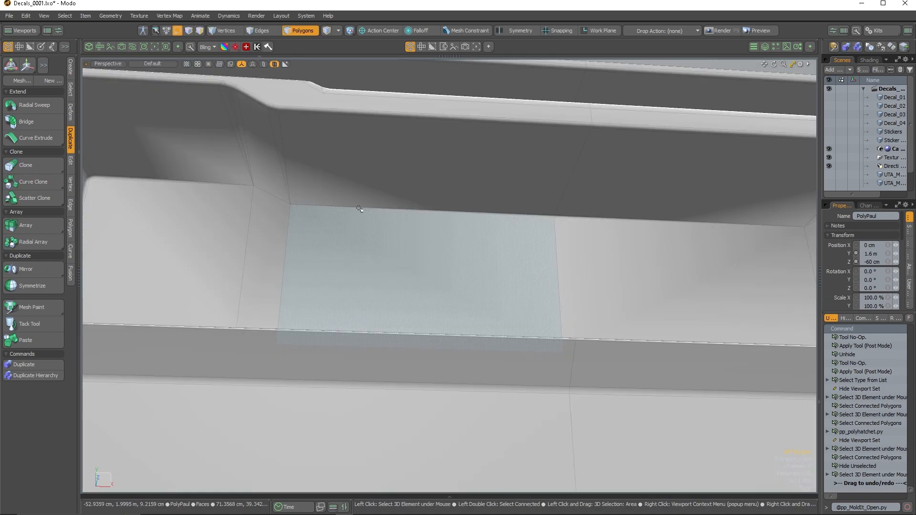
{"action": "scroll", "coordinate": [397, 211], "scroll_direction": "down", "scroll_amount": 3}
Cut a new edge along the recess's inner floor from the centre vertex to the angled step's corner vertex.
{"action": "scroll", "coordinate": [491, 223], "scroll_direction": "up", "scroll_amount": 7}
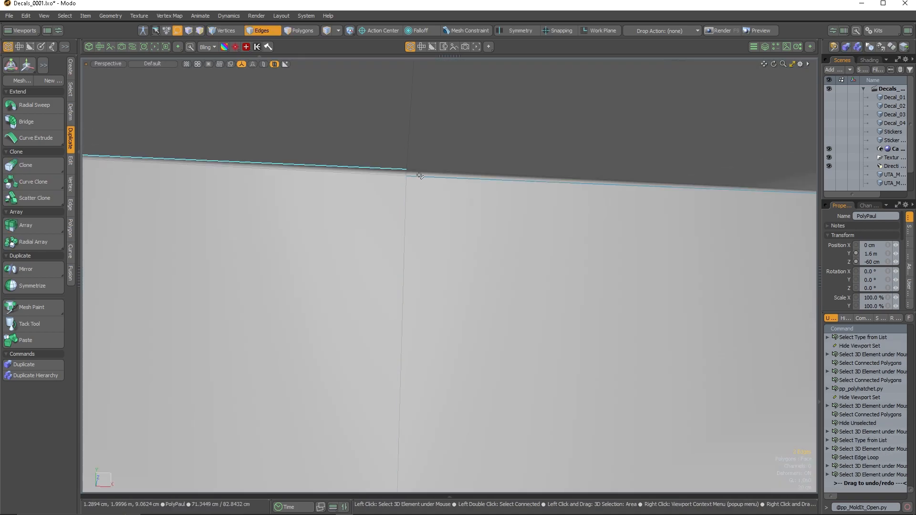
{"action": "scroll", "coordinate": [382, 190], "scroll_direction": "down", "scroll_amount": 6}
{"action": "scroll", "coordinate": [571, 197], "scroll_direction": "up", "scroll_amount": 6}
{"action": "left_click_drag", "start_coordinate": [516, 270], "coordinate": [601, 216], "text": "alt"}
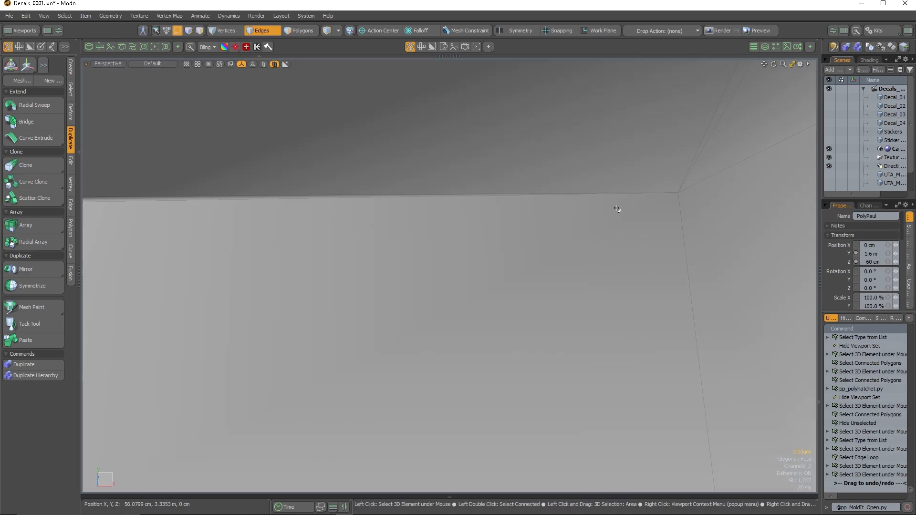
{"action": "scroll", "coordinate": [678, 191], "scroll_direction": "down", "scroll_amount": 6}
{"action": "scroll", "coordinate": [310, 183], "scroll_direction": "up", "scroll_amount": 6}
{"action": "left_click", "coordinate": [203, 244]}
{"action": "scroll", "coordinate": [256, 264], "scroll_direction": "down", "scroll_amount": 6}
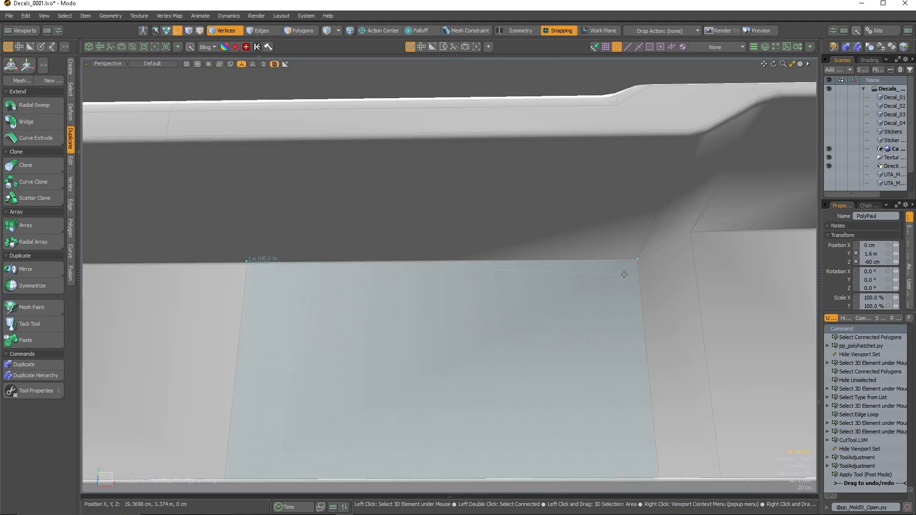
Delete the redundant edge beside the new cut on the recess's inner floor.
{"action": "scroll", "coordinate": [625, 274], "scroll_direction": "up", "scroll_amount": 6}
{"action": "key", "text": "2"}
{"action": "left_click", "coordinate": [514, 243]}
{"action": "scroll", "coordinate": [514, 243], "scroll_direction": "down", "scroll_amount": 2}
{"action": "key", "text": "Delete"}
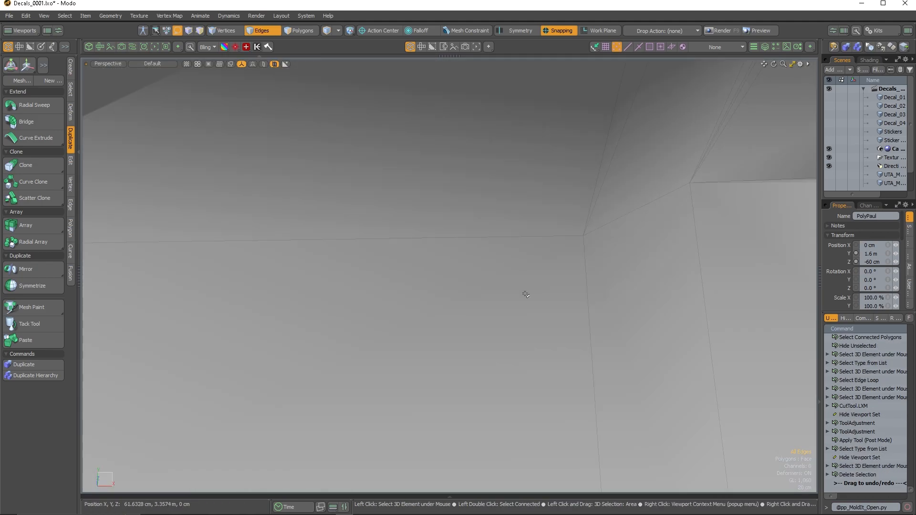
Undo the last change, recut the edge into the recess's step corner and delete the stray edge beside it.
{"action": "scroll", "coordinate": [518, 286], "scroll_direction": "down", "scroll_amount": 4}
{"action": "key", "text": "ctrl+z"}
{"action": "scroll", "coordinate": [477, 272], "scroll_direction": "up", "scroll_amount": 5}
{"action": "left_click_drag", "start_coordinate": [477, 272], "coordinate": [630, 221], "text": "alt"}
{"action": "left_click", "coordinate": [756, 222]}
{"action": "scroll", "coordinate": [321, 225], "scroll_direction": "up", "scroll_amount": 3}
{"action": "left_click", "coordinate": [304, 257]}
{"action": "key", "text": "space"}
{"action": "left_click_drag", "start_coordinate": [303, 257], "coordinate": [338, 235], "text": "alt+shift"}
{"action": "left_click_drag", "start_coordinate": [335, 124], "coordinate": [382, 324]}
{"action": "key", "text": "Delete"}
Slide the stray vertex along its edge to the recess's step corner with snapping and preserved curvature.
{"action": "left_click_drag", "start_coordinate": [482, 280], "coordinate": [439, 276], "text": "alt"}
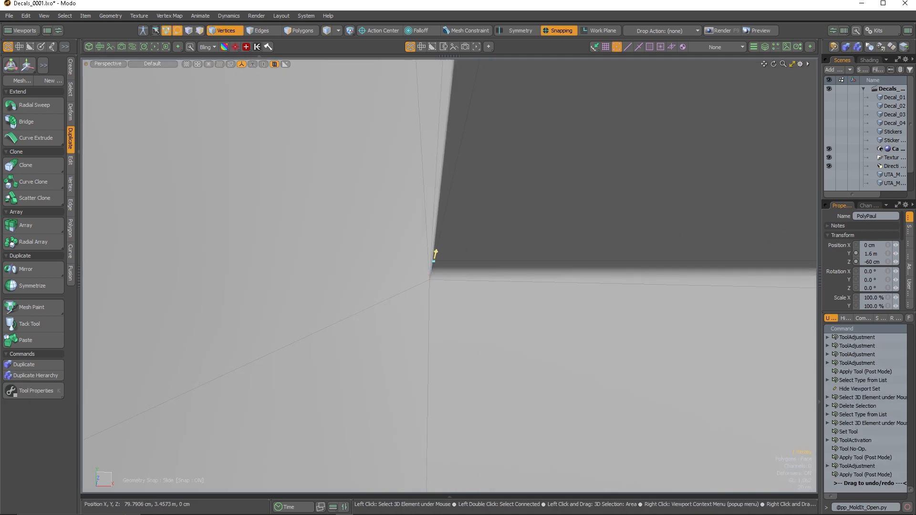
{"action": "scroll", "coordinate": [423, 265], "scroll_direction": "down", "scroll_amount": 5}
{"action": "left_click_drag", "start_coordinate": [459, 293], "coordinate": [471, 266], "text": "alt"}
{"action": "key", "text": "space"}
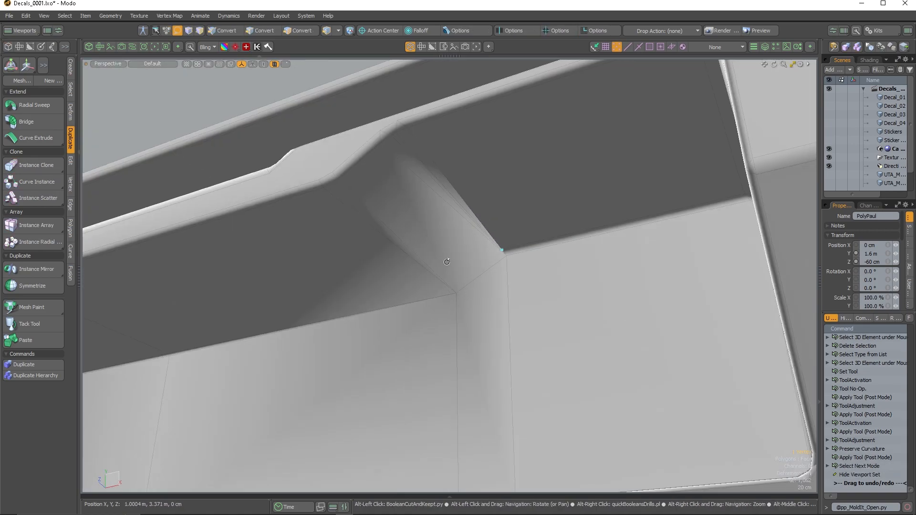
Select all connected housing polygons and mirror the cleaned half with PolyHatchet +X.
{"action": "scroll", "coordinate": [471, 267], "scroll_direction": "down", "scroll_amount": 6}
{"action": "key", "text": "3"}
{"action": "double_click", "coordinate": [638, 262]}
{"action": "key", "text": "ctrl+space"}
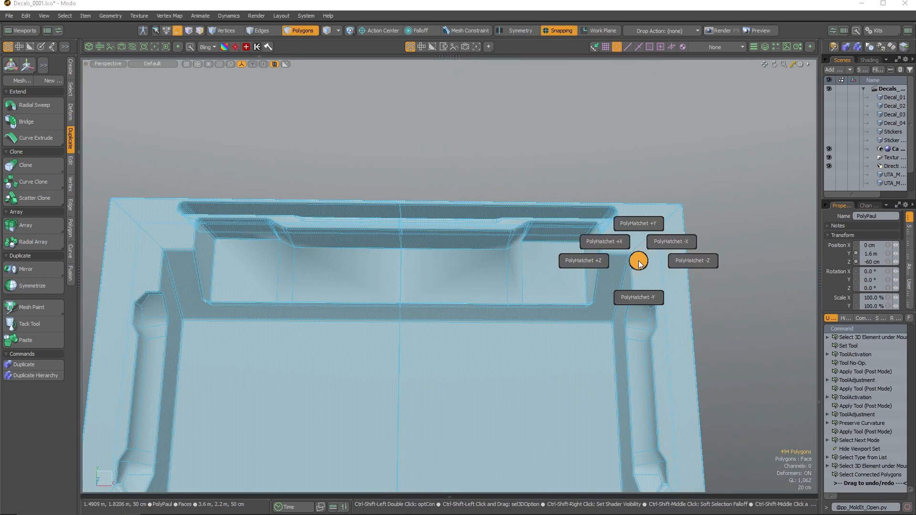
{"action": "left_click", "coordinate": [617, 243]}
{"action": "left_click_drag", "start_coordinate": [618, 246], "coordinate": [573, 286], "text": "alt"}
{"action": "scroll", "coordinate": [501, 201], "scroll_direction": "down", "scroll_amount": 4}
{"action": "scroll", "coordinate": [449, 217], "scroll_direction": "up", "scroll_amount": 6}
Delete the housing's centre edge loop and bring back the hidden parts.
{"action": "left_click_drag", "start_coordinate": [450, 218], "coordinate": [496, 334], "text": "alt"}
{"action": "key", "text": "2"}
{"action": "double_click", "coordinate": [446, 263]}
{"action": "key", "text": "Delete"}
{"action": "scroll", "coordinate": [449, 265], "scroll_direction": "down", "scroll_amount": 5}
Save the scene from item mode and switch the viewport shading to Advanced.
{"action": "left_click", "coordinate": [162, 64]}
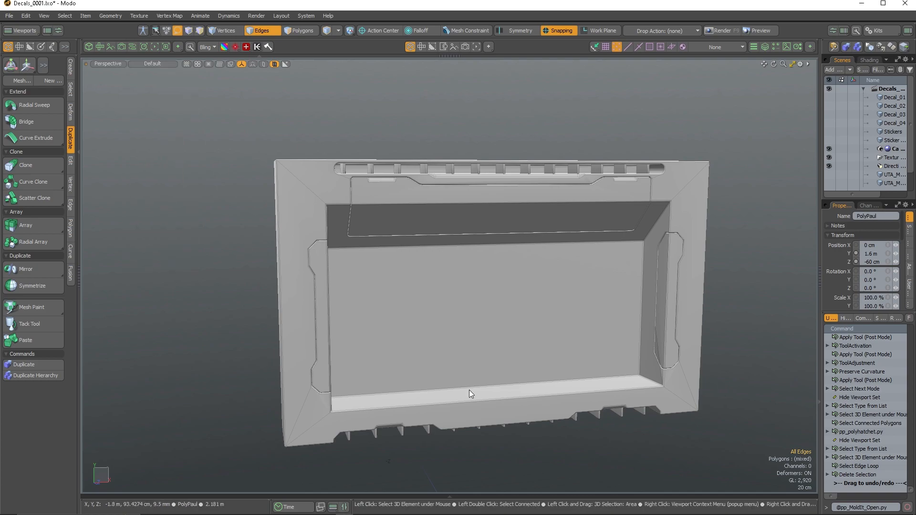
{"action": "key", "text": "5"}
{"action": "left_click", "coordinate": [162, 66]}
{"action": "key", "text": "ctrl+s"}
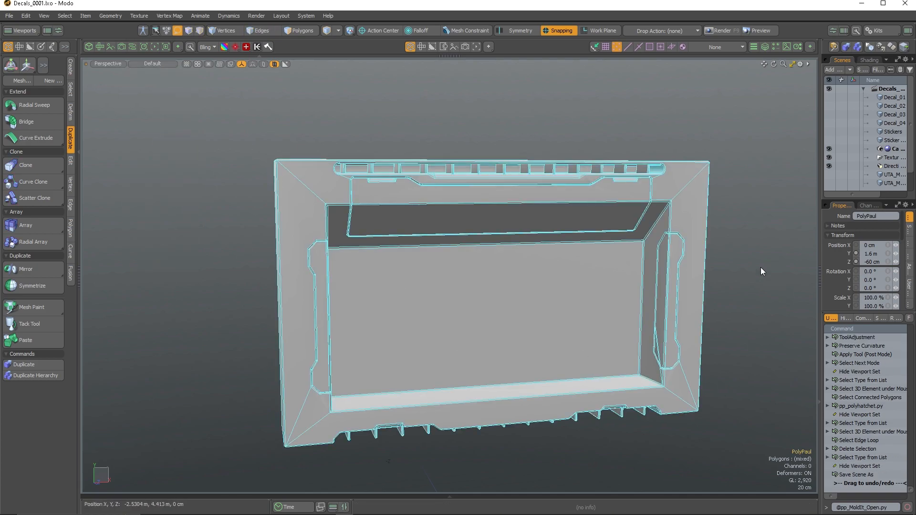
{"action": "key", "text": "ctrl+2"}
{"action": "left_click", "coordinate": [740, 291]}
Create a small block on the sloped surface's work plane at the upper insert's lower seam, near one end.
{"action": "left_click_drag", "start_coordinate": [807, 191], "coordinate": [754, 219], "text": "alt"}
{"action": "right_click_drag", "start_coordinate": [646, 224], "coordinate": [311, 188], "text": "alt"}
{"action": "left_click", "coordinate": [276, 230]}
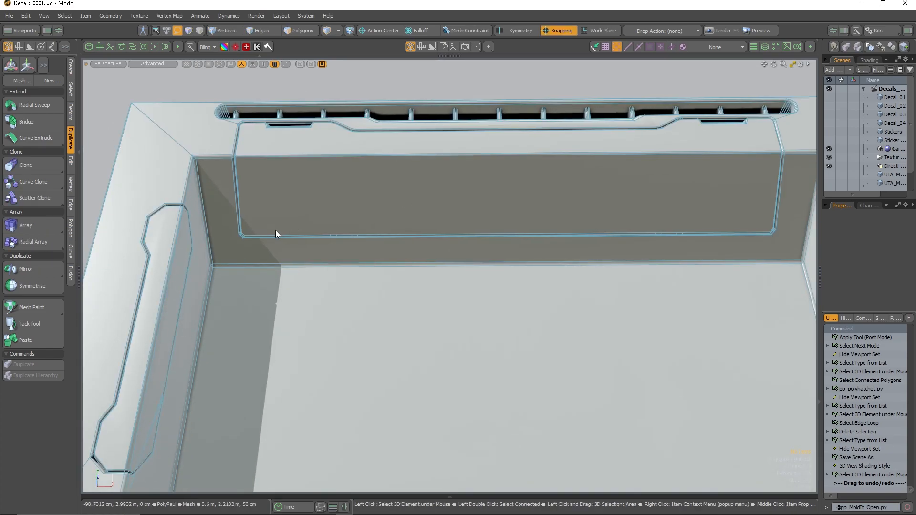
{"action": "key", "text": "3"}
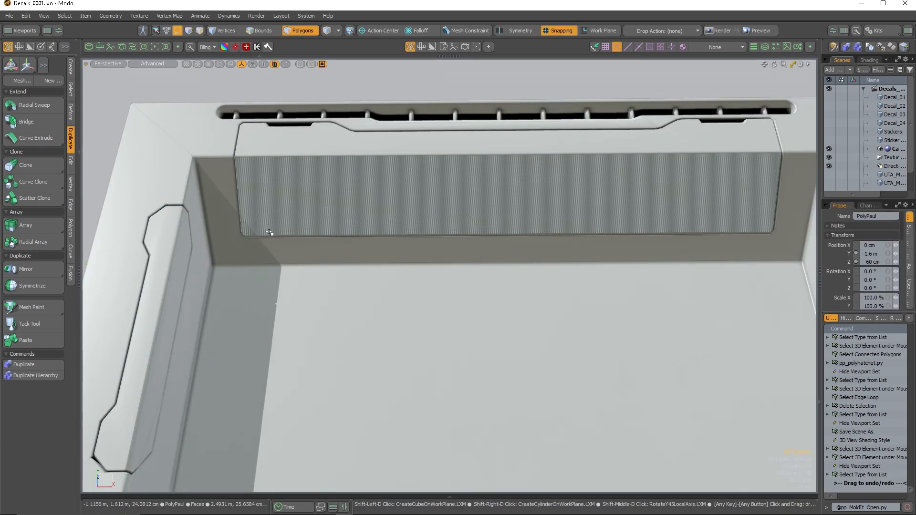
{"action": "double_click", "coordinate": [278, 233], "text": "shift"}
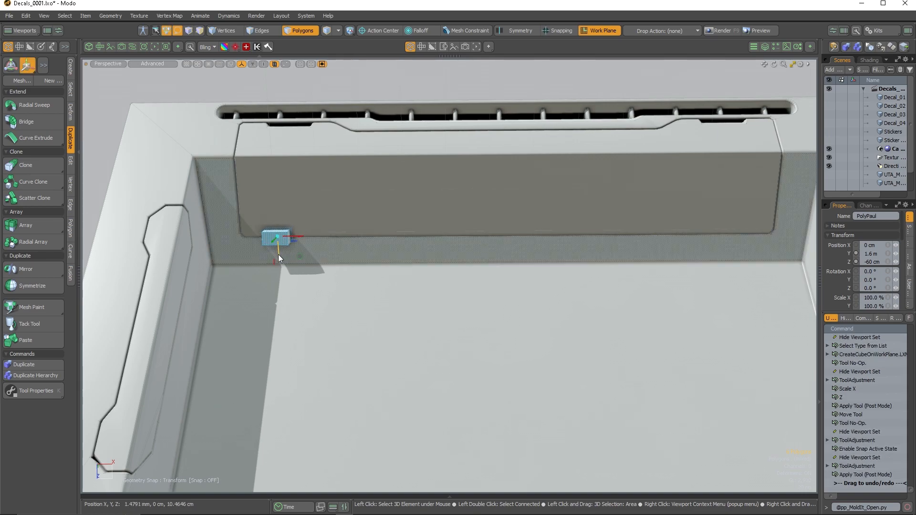
Move the small block so that it straddles the upper insert's lower seam.
{"action": "key", "text": "shift+a"}
{"action": "left_click_drag", "start_coordinate": [279, 254], "coordinate": [518, 256], "text": "alt"}
{"action": "left_click", "coordinate": [434, 283]}
{"action": "scroll", "coordinate": [383, 287], "scroll_direction": "down", "scroll_amount": 5}
{"action": "scroll", "coordinate": [437, 252], "scroll_direction": "up", "scroll_amount": 5}
{"action": "scroll", "coordinate": [437, 251], "scroll_direction": "up", "scroll_amount": 3}
{"action": "double_click", "coordinate": [485, 288]}
Bevel the block's two short corner edges on the side facing the upper insert.
{"action": "key", "text": "2"}
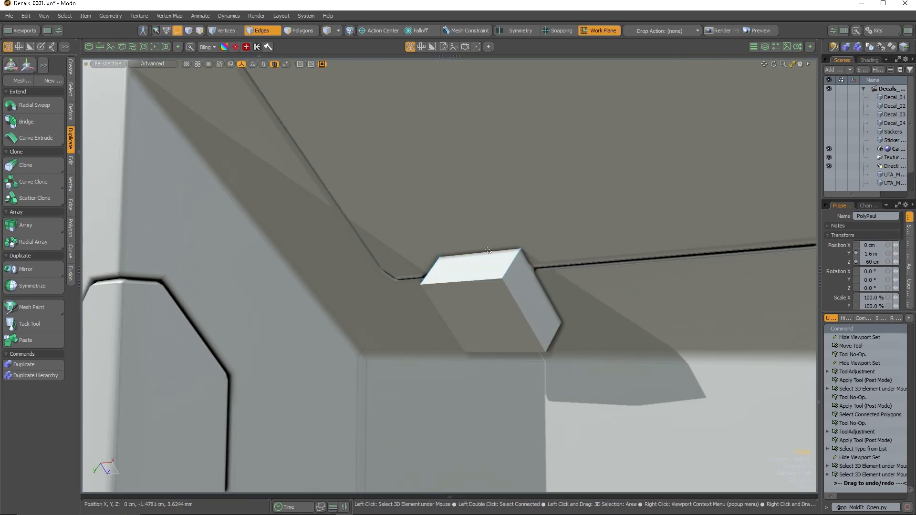
{"action": "key", "text": "3"}
{"action": "left_click", "coordinate": [487, 314]}
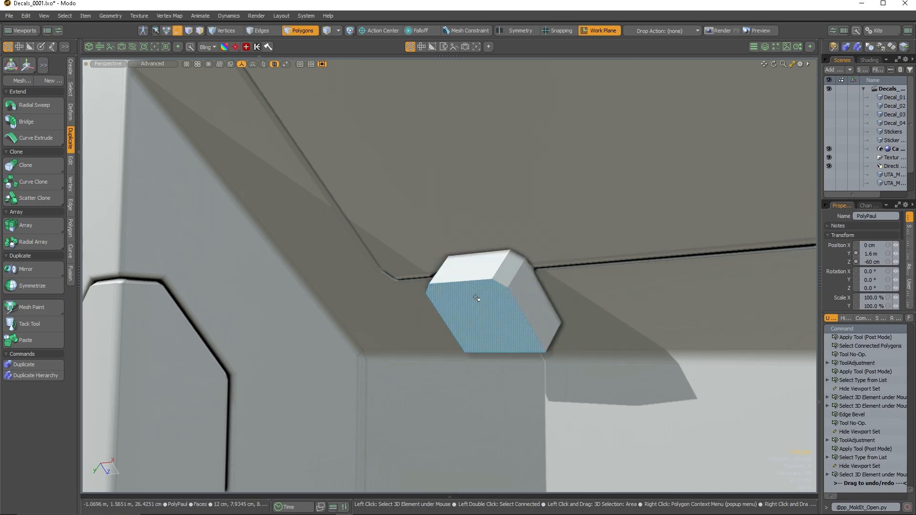
Isolate the upper insert together with the small bevelled block and inspect how they intersect.
{"action": "scroll", "coordinate": [486, 310], "scroll_direction": "down", "scroll_amount": 5}
{"action": "scroll", "coordinate": [382, 255], "scroll_direction": "up", "scroll_amount": 4}
{"action": "double_click", "coordinate": [396, 239], "text": "shift"}
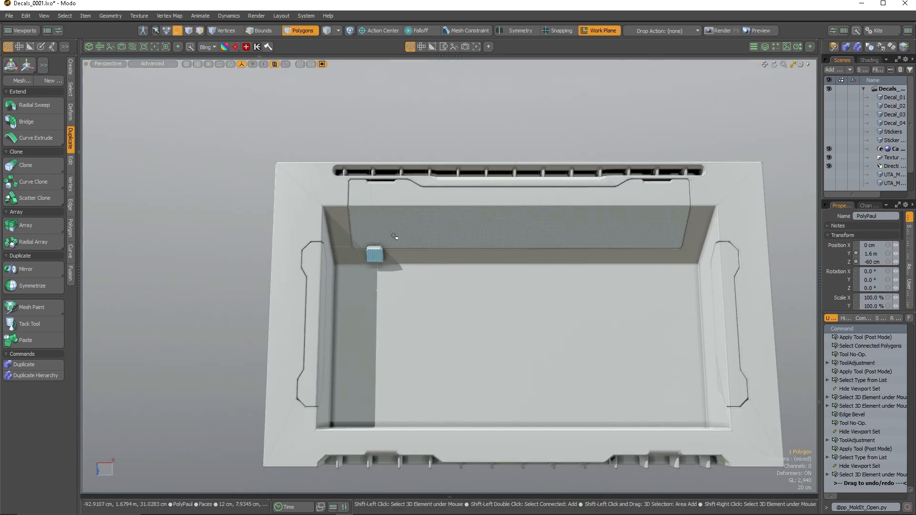
{"action": "key", "text": "shift+h"}
{"action": "left_click", "coordinate": [393, 280]}
{"action": "left_click", "coordinate": [375, 258]}
{"action": "left_click_drag", "start_coordinate": [407, 292], "coordinate": [483, 237], "text": "alt"}
{"action": "scroll", "coordinate": [516, 294], "scroll_direction": "up", "scroll_amount": 5}
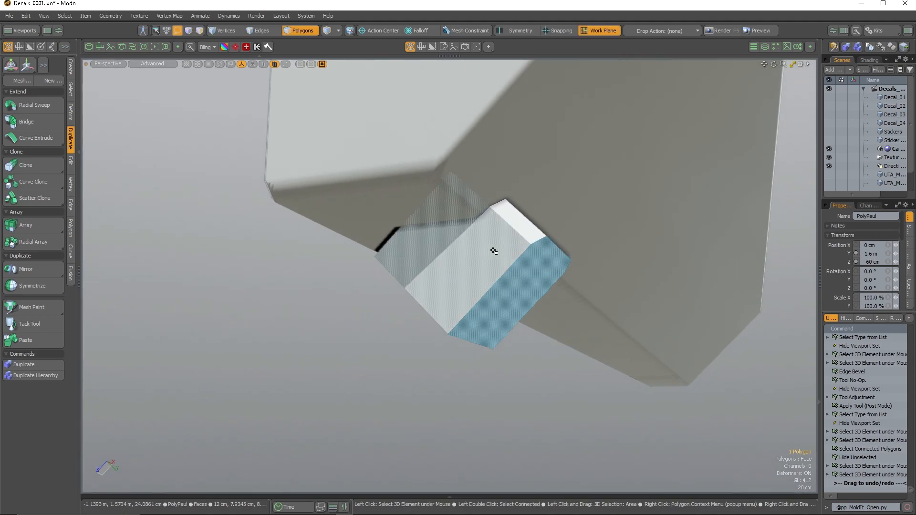
Clone the bevelled block along the insert's lower edge with 3 clones between, at an X offset of 2.1605 m.
{"action": "scroll", "coordinate": [470, 270], "scroll_direction": "down", "scroll_amount": 6}
{"action": "left_click_drag", "start_coordinate": [470, 269], "coordinate": [344, 314], "text": "alt"}
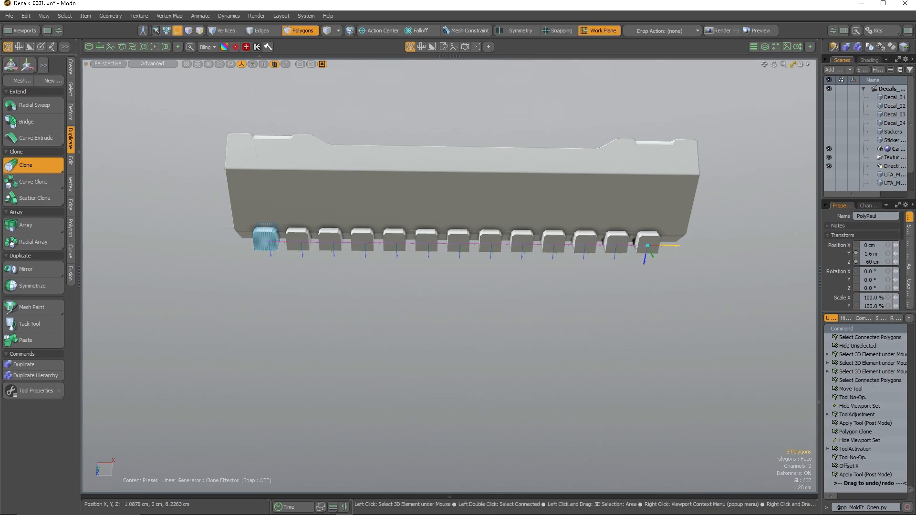
{"action": "left_click", "coordinate": [33, 391]}
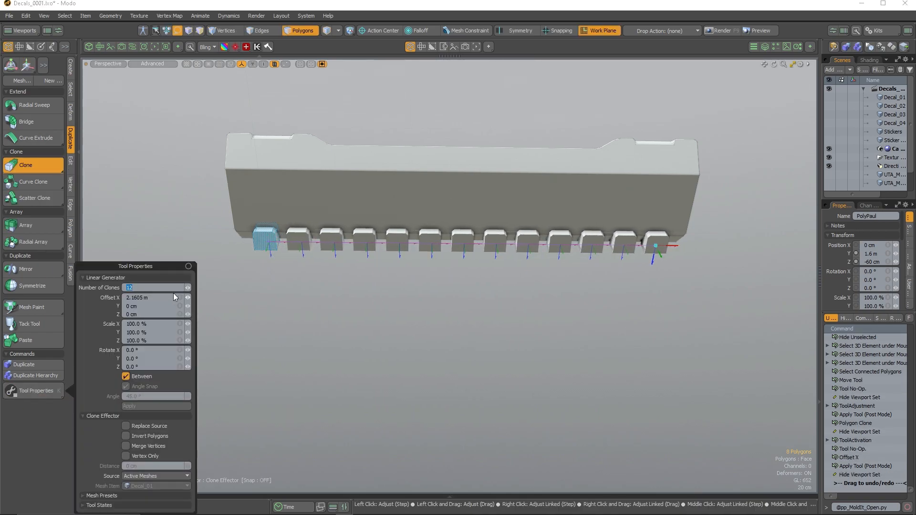
{"action": "left_click", "coordinate": [187, 289]}
{"action": "left_click", "coordinate": [188, 289]}
{"action": "left_click", "coordinate": [188, 288]}
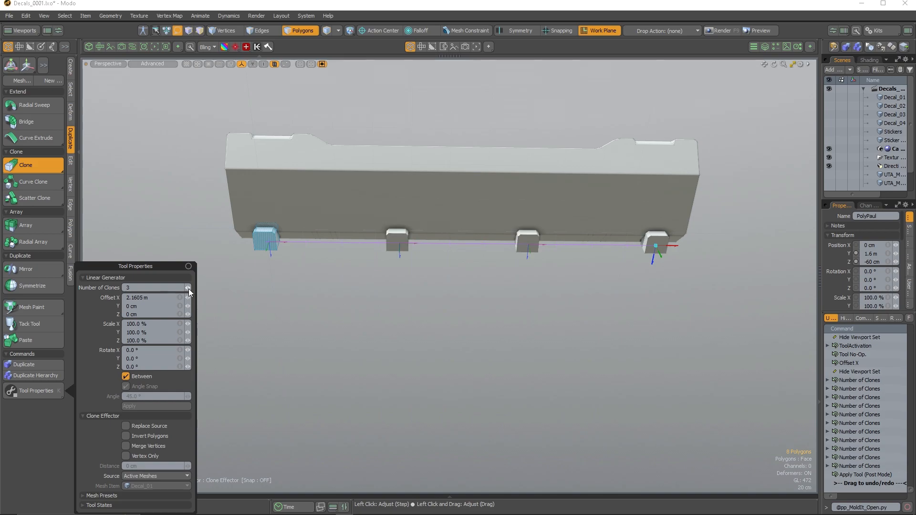
{"action": "key", "text": "space"}
Cut the cloned blocks out of the upper insert with a Boolean operation and unhide the rest of the model.
{"action": "left_click", "coordinate": [656, 244], "text": "shift"}
{"action": "key", "text": "shift+b"}
{"action": "left_click_drag", "start_coordinate": [572, 286], "coordinate": [426, 293], "text": "alt"}
{"action": "key", "text": "u"}
{"action": "key", "text": "a"}
{"action": "left_click_drag", "start_coordinate": [407, 237], "coordinate": [420, 248], "text": "alt"}
{"action": "left_click_drag", "start_coordinate": [453, 295], "coordinate": [409, 293], "text": "ctrl+alt"}
Select the recessed screen polygon and apply MoldIt with a frame width of 2.
{"action": "left_click", "coordinate": [367, 257]}
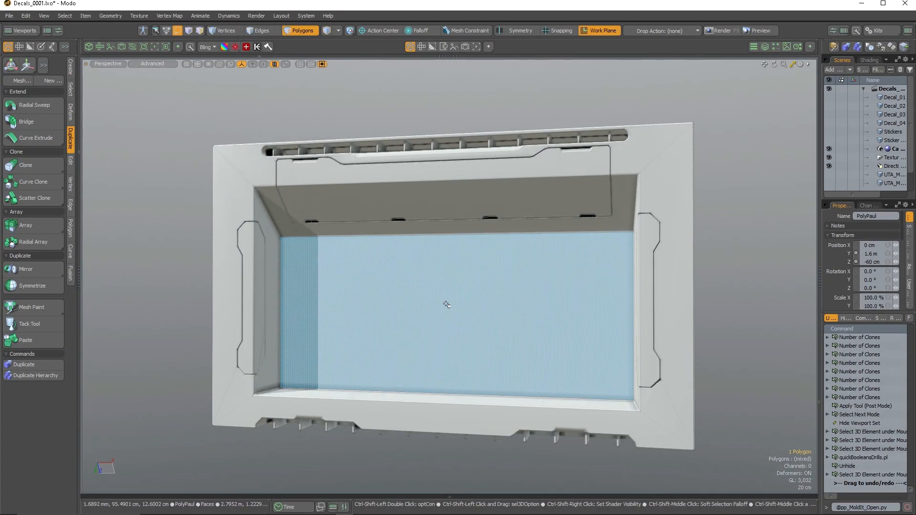
{"action": "key", "text": "ctrl+shift+m"}
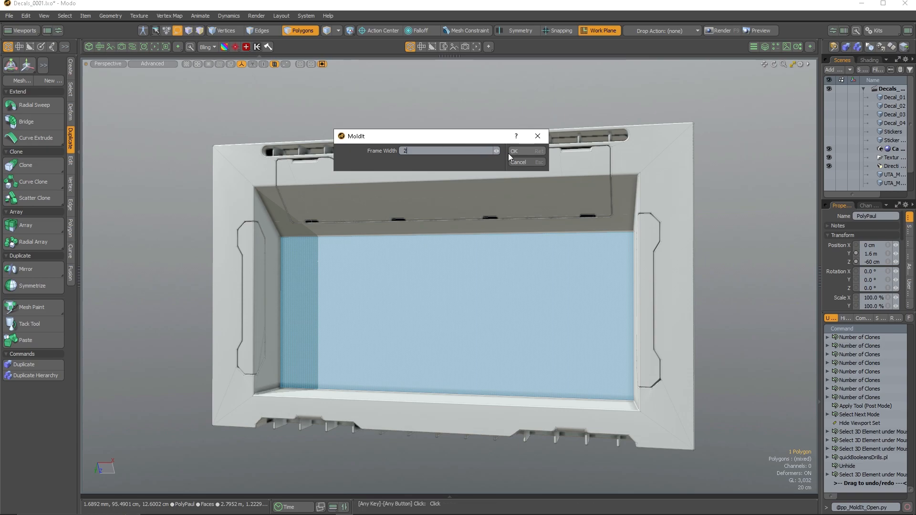
{"action": "left_click", "coordinate": [520, 152]}
{"action": "right_click_drag", "start_coordinate": [322, 261], "coordinate": [334, 261], "text": "alt"}
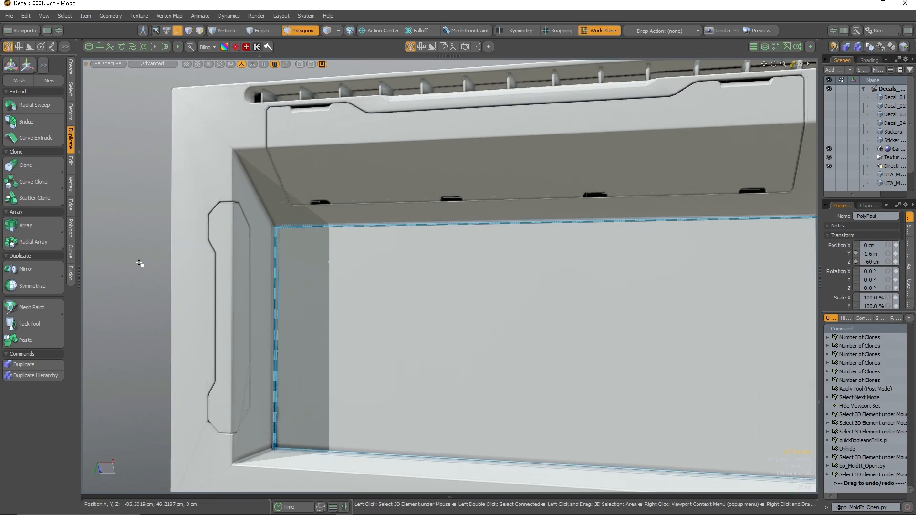
Check the frame around the recessed screen and undo the last MoldIt operation.
{"action": "left_click", "coordinate": [140, 263]}
{"action": "left_click_drag", "start_coordinate": [296, 270], "coordinate": [317, 272], "text": "alt"}
{"action": "right_click_drag", "start_coordinate": [317, 272], "coordinate": [308, 256], "text": "alt"}
{"action": "key", "text": "ctrl+z"}
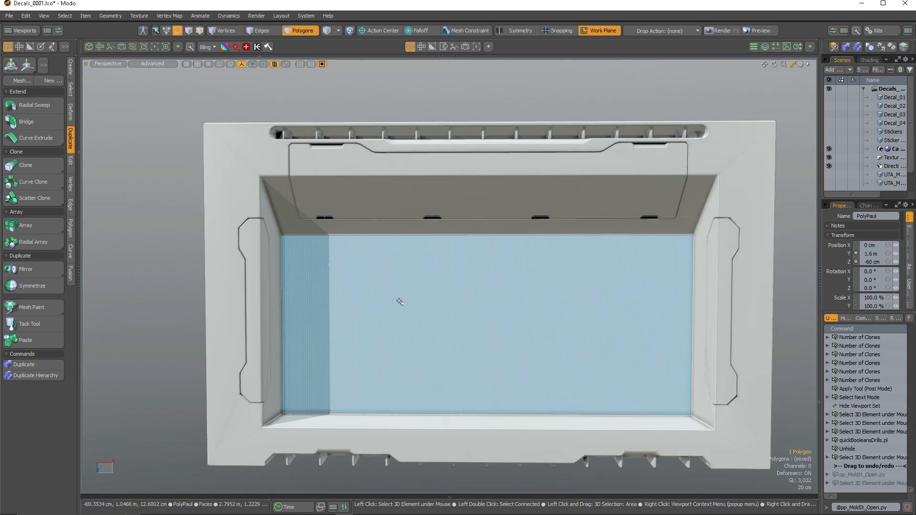
Apply MoldIt to the recessed screen polygon with a frame width of 4.
{"action": "left_click_drag", "start_coordinate": [501, 334], "coordinate": [434, 359], "text": "alt"}
{"action": "scroll", "coordinate": [429, 363], "scroll_direction": "up", "scroll_amount": 2}
{"action": "key", "text": "r"}
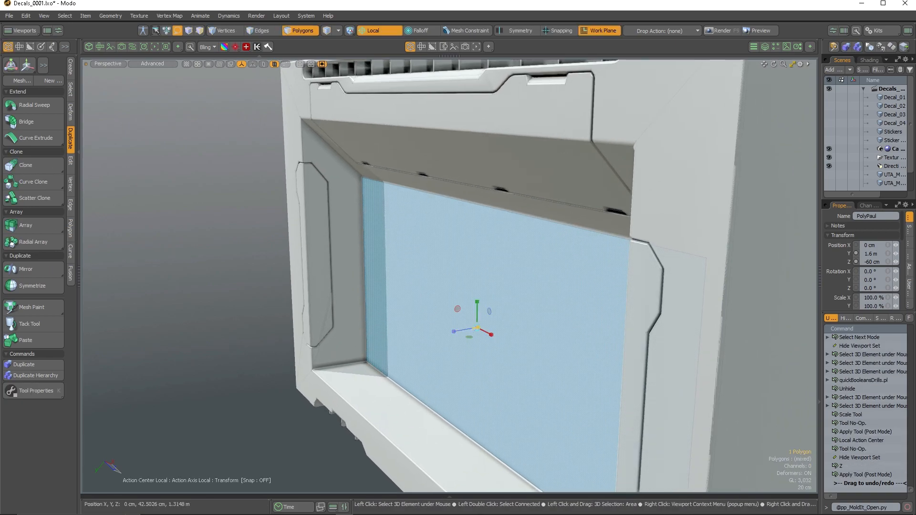
{"action": "key", "text": "Return"}
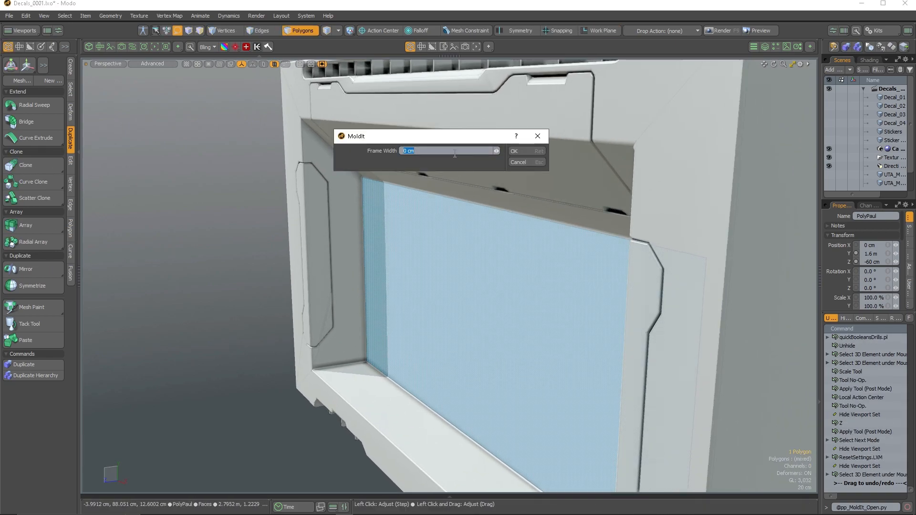
{"action": "type", "text": "4"}
{"action": "left_click", "coordinate": [526, 151]}
{"action": "left_click_drag", "start_coordinate": [429, 257], "coordinate": [526, 222], "text": "alt"}
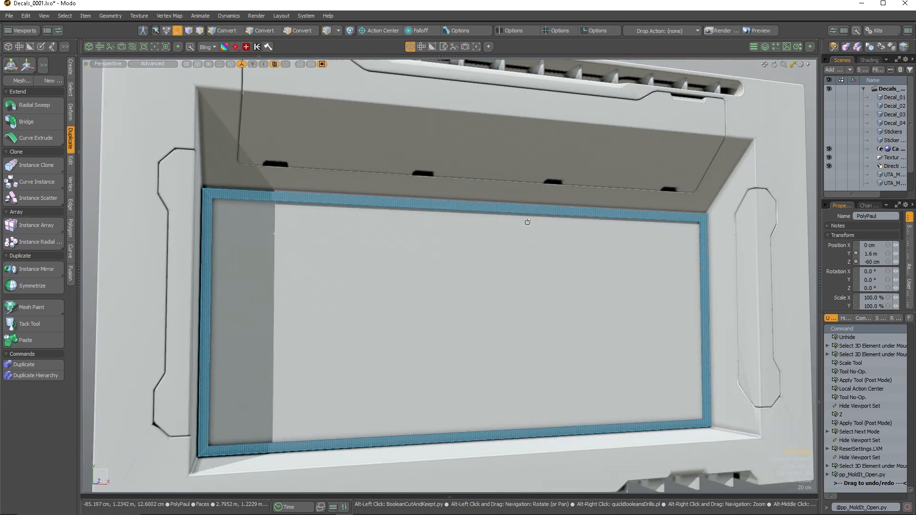
{"action": "scroll", "coordinate": [525, 222], "scroll_direction": "down", "scroll_amount": 3}
{"action": "left_click", "coordinate": [730, 286]}
Set the viewport shading style to Default and hide the lower console mesh beneath the housing.
{"action": "left_click_drag", "start_coordinate": [730, 286], "coordinate": [523, 297], "text": "alt"}
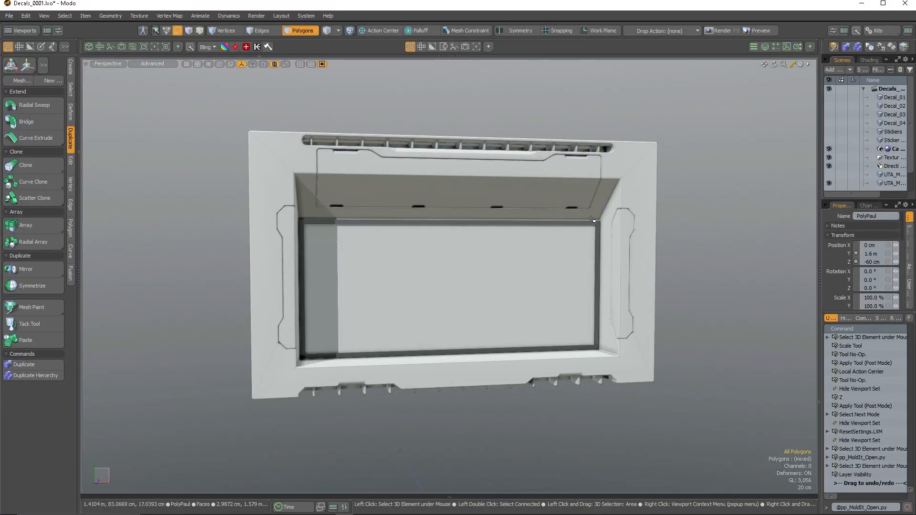
{"action": "left_click_drag", "start_coordinate": [721, 291], "coordinate": [530, 213], "text": "alt"}
{"action": "key", "text": "o"}
{"action": "left_click", "coordinate": [153, 64]}
{"action": "left_click", "coordinate": [138, 122]}
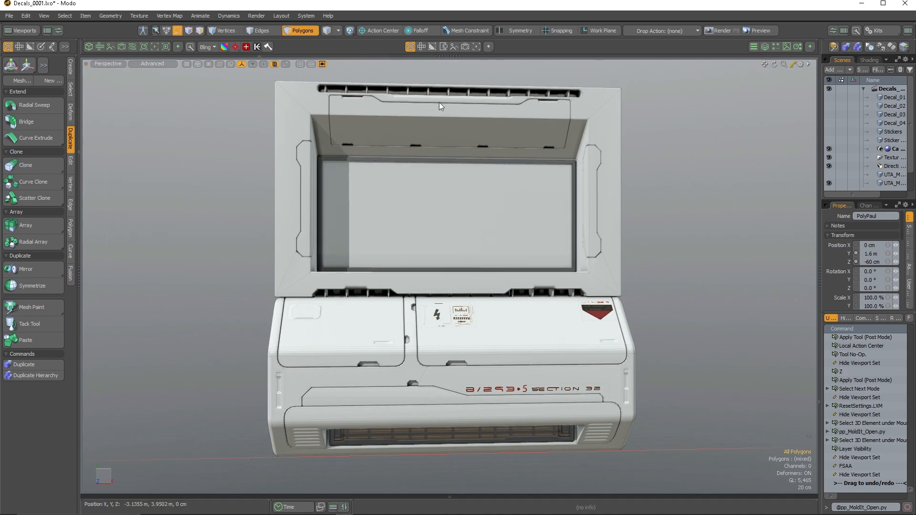
{"action": "left_click", "coordinate": [829, 183]}
Slide the long horizontal edge along the bend of the upper insert to adjust its spacing.
{"action": "key", "text": "a"}
{"action": "scroll", "coordinate": [309, 144], "scroll_direction": "up", "scroll_amount": 5}
{"action": "key", "text": "2"}
{"action": "left_click", "coordinate": [409, 147]}
{"action": "key", "text": "s"}
{"action": "left_click_drag", "start_coordinate": [425, 101], "coordinate": [409, 154]}
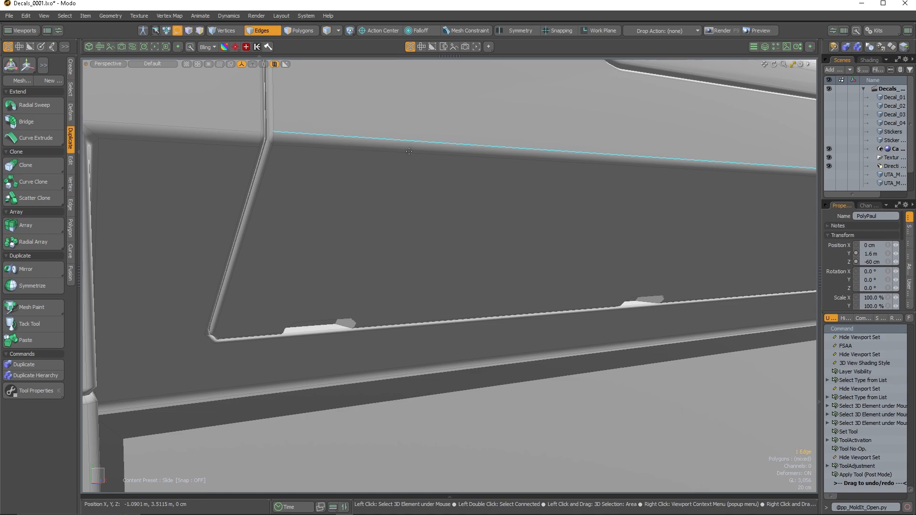
{"action": "scroll", "coordinate": [453, 163], "scroll_direction": "down", "scroll_amount": 5}
{"action": "left_click", "coordinate": [511, 156]}
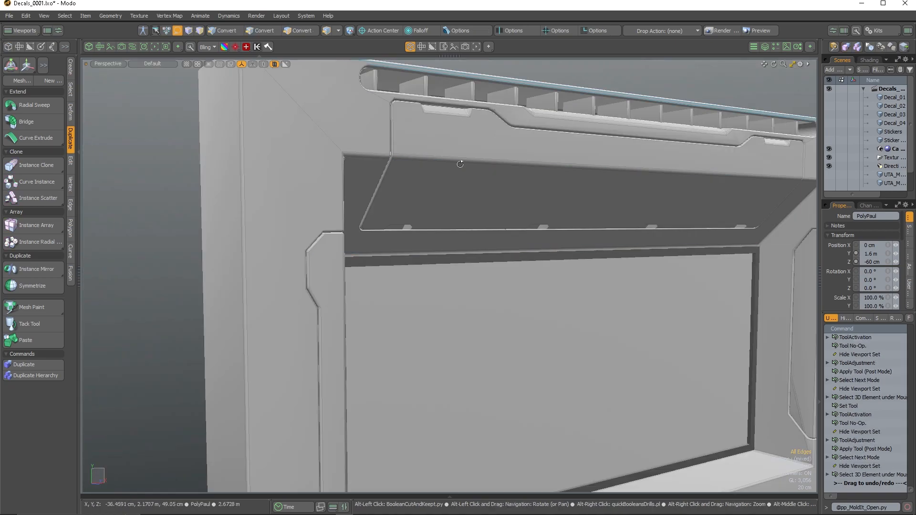
Isolate the upper insert by selecting its connected polygons and hiding everything unselected.
{"action": "scroll", "coordinate": [511, 156], "scroll_direction": "down", "scroll_amount": 4}
{"action": "left_click_drag", "start_coordinate": [511, 155], "coordinate": [625, 231], "text": "alt"}
{"action": "scroll", "coordinate": [621, 226], "scroll_direction": "up", "scroll_amount": 2}
{"action": "left_click_drag", "start_coordinate": [476, 239], "coordinate": [458, 234], "text": "alt"}
{"action": "scroll", "coordinate": [312, 157], "scroll_direction": "up", "scroll_amount": 8}
{"action": "mouse_move", "coordinate": [329, 113]}
{"action": "left_mouse_down", "text": "alt"}
{"action": "mouse_move", "coordinate": [391, 188]}
{"action": "mouse_move", "coordinate": [320, 269]}
{"action": "mouse_move", "coordinate": [312, 258]}
{"action": "mouse_move", "coordinate": [406, 196]}
{"action": "left_mouse_up", "text": "alt"}
{"action": "key", "text": "3"}
{"action": "double_click", "coordinate": [388, 186]}
{"action": "key", "text": "shift+h"}
Select the inner faces and angled walls of the notches cut along the upper insert's lower edge.
{"action": "left_click", "coordinate": [406, 197], "text": "shift"}
{"action": "mouse_move", "coordinate": [346, 215]}
{"action": "left_mouse_down", "text": "alt"}
{"action": "mouse_move", "coordinate": [399, 287]}
{"action": "mouse_move", "coordinate": [477, 250]}
{"action": "mouse_move", "coordinate": [452, 317]}
{"action": "mouse_move", "coordinate": [263, 201]}
{"action": "left_mouse_up", "text": "alt"}
{"action": "left_click", "coordinate": [476, 250], "text": "shift"}
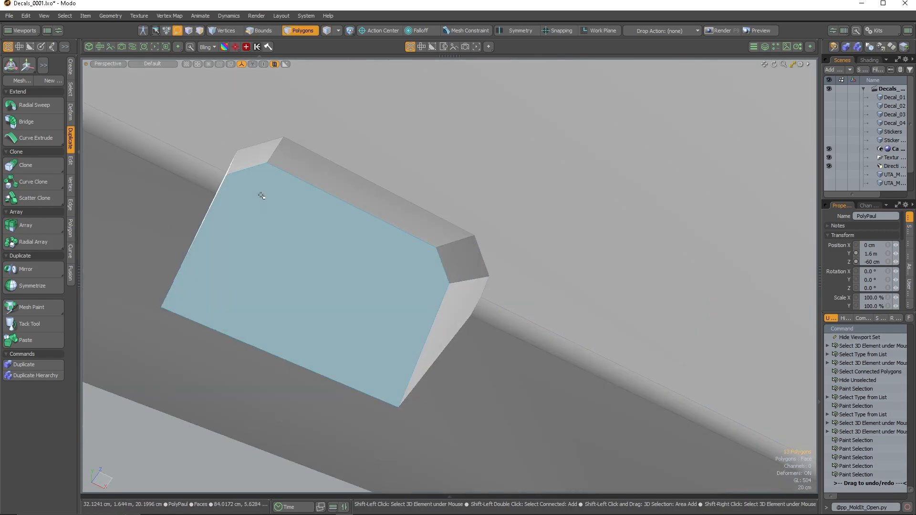
{"action": "left_click_drag", "start_coordinate": [432, 281], "coordinate": [272, 341], "text": "alt"}
{"action": "mouse_move", "coordinate": [272, 341]}
{"action": "left_mouse_down", "text": "shift"}
{"action": "mouse_move", "coordinate": [317, 387]}
{"action": "mouse_move", "coordinate": [531, 210]}
{"action": "left_mouse_up", "text": "shift"}
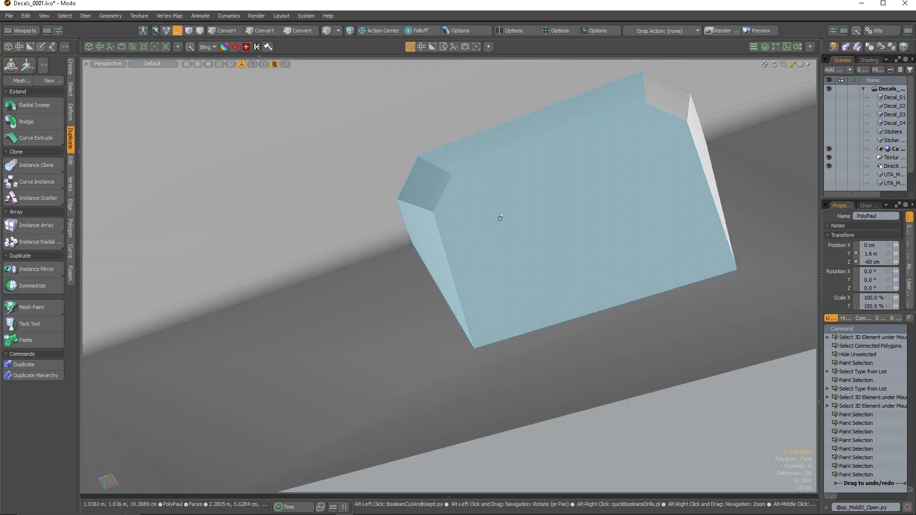
{"action": "left_click_drag", "start_coordinate": [475, 212], "coordinate": [668, 315], "text": "alt"}
{"action": "left_click_drag", "start_coordinate": [668, 315], "coordinate": [628, 356], "text": "shift"}
Convert the notch polygon selection to edges and bevel them slightly.
{"action": "key", "text": "alt+2"}
{"action": "scroll", "coordinate": [606, 263], "scroll_direction": "down", "scroll_amount": 3}
{"action": "scroll", "coordinate": [606, 262], "scroll_direction": "up", "scroll_amount": 3}
{"action": "left_click_drag", "start_coordinate": [606, 262], "coordinate": [535, 274], "text": "alt"}
{"action": "key", "text": "b"}
{"action": "scroll", "coordinate": [509, 278], "scroll_direction": "down", "scroll_amount": 4}
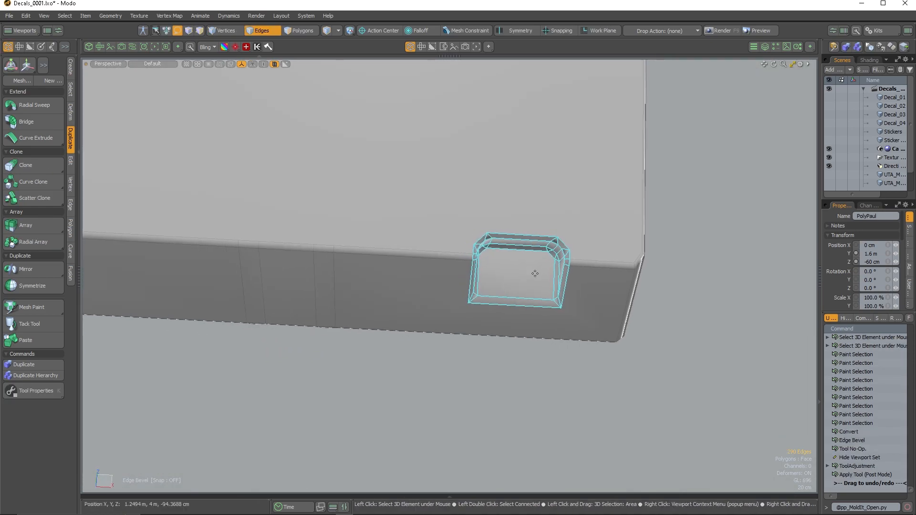
Select all connected polygons of the upper insert and assign them a material.
{"action": "key", "text": "3"}
{"action": "double_click", "coordinate": [535, 274]}
{"action": "key", "text": "m"}
{"action": "key", "text": "Return"}
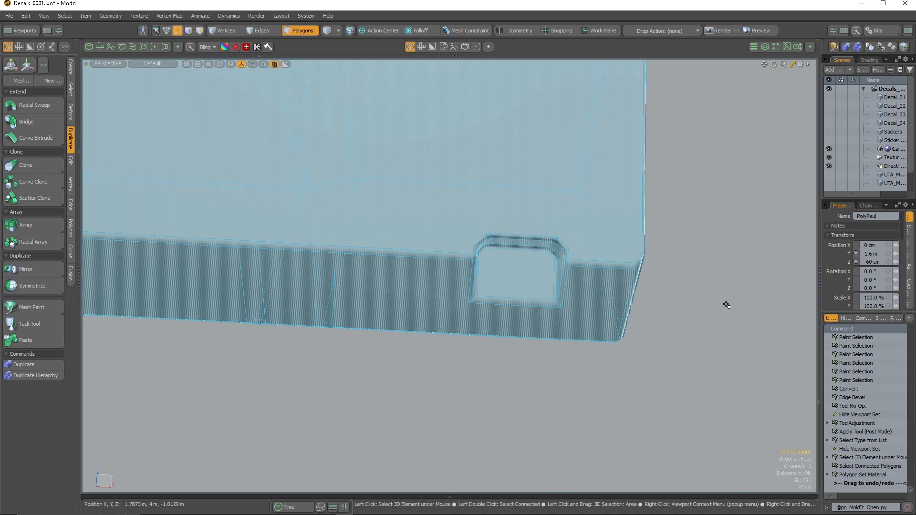
{"action": "left_click", "coordinate": [724, 303]}
Delete the surplus edge loops from the upper insert and unhide the rest of the model.
{"action": "key", "text": "2"}
{"action": "left_click_drag", "start_coordinate": [520, 371], "coordinate": [348, 454], "text": "alt"}
{"action": "scroll", "coordinate": [306, 264], "scroll_direction": "down", "scroll_amount": 5}
{"action": "scroll", "coordinate": [307, 264], "scroll_direction": "up", "scroll_amount": 6}
{"action": "double_click", "coordinate": [304, 257], "text": "shift"}
{"action": "key", "text": "Delete"}
{"action": "scroll", "coordinate": [336, 262], "scroll_direction": "down", "scroll_amount": 4}
{"action": "key", "text": "u"}
{"action": "scroll", "coordinate": [437, 404], "scroll_direction": "up", "scroll_amount": 5}
{"action": "scroll", "coordinate": [436, 404], "scroll_direction": "down", "scroll_amount": 5}
{"action": "scroll", "coordinate": [446, 327], "scroll_direction": "up", "scroll_amount": 3}
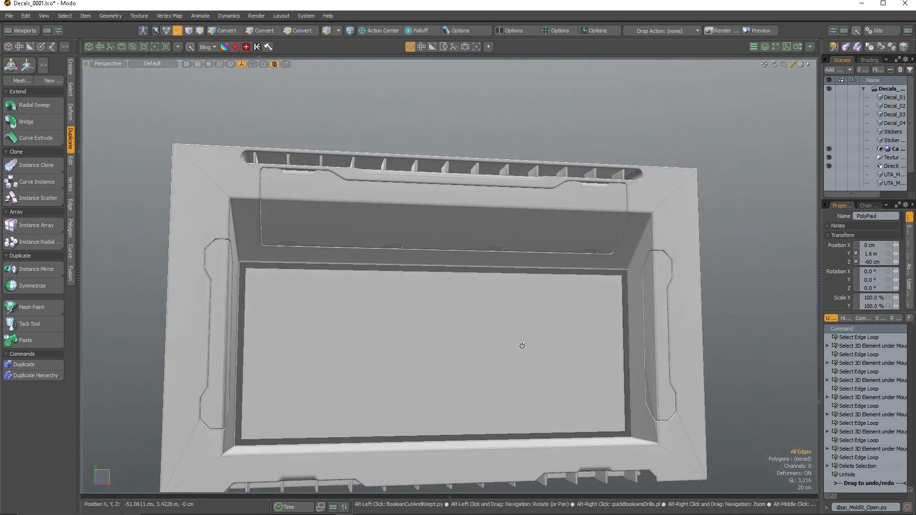
Isolate the side insert of the housing by hiding all other polygons.
{"action": "scroll", "coordinate": [509, 199], "scroll_direction": "down", "scroll_amount": 3}
{"action": "key", "text": "5"}
{"action": "left_click", "coordinate": [754, 271]}
{"action": "scroll", "coordinate": [606, 243], "scroll_direction": "up", "scroll_amount": 5}
{"action": "left_click_drag", "start_coordinate": [605, 243], "coordinate": [583, 381], "text": "alt"}
{"action": "scroll", "coordinate": [548, 282], "scroll_direction": "up", "scroll_amount": 3}
{"action": "left_click_drag", "start_coordinate": [686, 406], "coordinate": [493, 329], "text": "alt"}
{"action": "key", "text": "shift+h"}
{"action": "left_click", "coordinate": [616, 286]}
Delete the unneeded edges on the side insert and join the stray vertices at its bevelled corners.
{"action": "left_click_drag", "start_coordinate": [616, 286], "coordinate": [429, 319], "text": "alt"}
{"action": "scroll", "coordinate": [391, 321], "scroll_direction": "up", "scroll_amount": 3}
{"action": "key", "text": "1"}
{"action": "key", "text": "2"}
{"action": "left_click", "coordinate": [382, 115]}
{"action": "scroll", "coordinate": [382, 128], "scroll_direction": "down", "scroll_amount": 3}
{"action": "left_click_drag", "start_coordinate": [383, 129], "coordinate": [401, 307], "text": "alt"}
{"action": "scroll", "coordinate": [400, 307], "scroll_direction": "down", "scroll_amount": 5}
{"action": "scroll", "coordinate": [497, 307], "scroll_direction": "up", "scroll_amount": 4}
{"action": "left_click_drag", "start_coordinate": [497, 307], "coordinate": [520, 221], "text": "alt"}
{"action": "scroll", "coordinate": [380, 339], "scroll_direction": "up", "scroll_amount": 3}
{"action": "key", "text": "Delete"}
{"action": "key", "text": "j"}
{"action": "scroll", "coordinate": [497, 176], "scroll_direction": "down", "scroll_amount": 5}
{"action": "scroll", "coordinate": [523, 273], "scroll_direction": "up", "scroll_amount": 5}
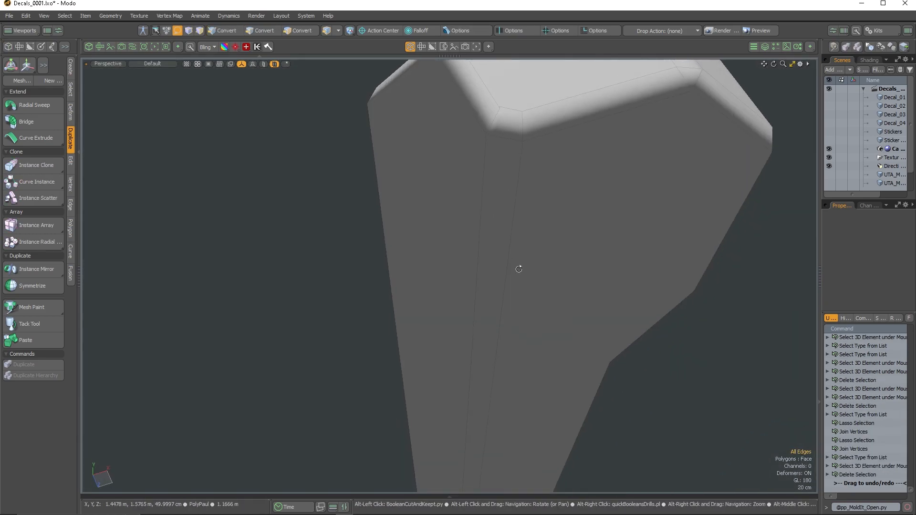
Delete the remaining surplus edge on the side insert and unhide the rest of the model.
{"action": "left_click_drag", "start_coordinate": [518, 266], "coordinate": [498, 110], "text": "alt"}
{"action": "left_click", "coordinate": [480, 141]}
{"action": "key", "text": "Delete"}
{"action": "scroll", "coordinate": [521, 174], "scroll_direction": "down", "scroll_amount": 5}
{"action": "left_click_drag", "start_coordinate": [522, 174], "coordinate": [491, 213], "text": "alt"}
{"action": "scroll", "coordinate": [515, 282], "scroll_direction": "up", "scroll_amount": 5}
{"action": "key", "text": "u"}
{"action": "scroll", "coordinate": [514, 308], "scroll_direction": "down", "scroll_amount": 4}
Paint-select and delete the stray edges along the bevelled seam around the side insert.
{"action": "scroll", "coordinate": [450, 217], "scroll_direction": "up", "scroll_amount": 5}
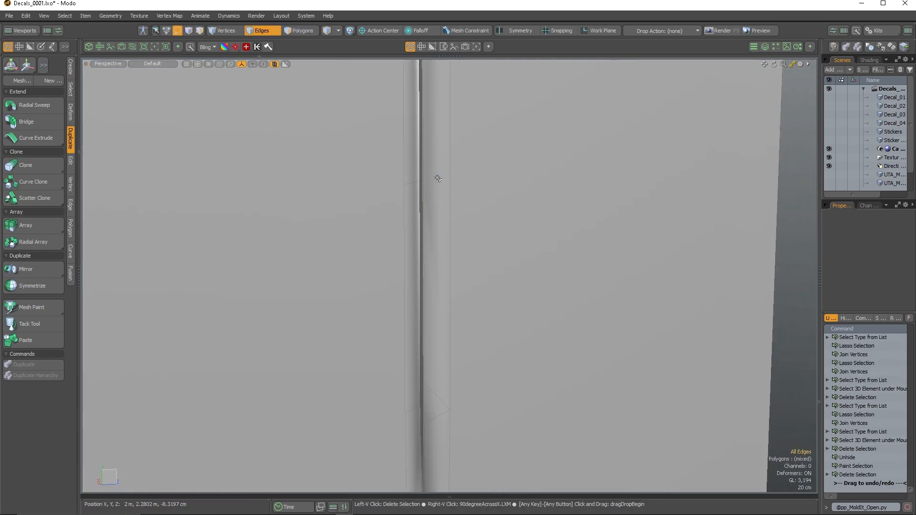
{"action": "key", "text": "Delete"}
{"action": "scroll", "coordinate": [438, 174], "scroll_direction": "down", "scroll_amount": 4}
{"action": "scroll", "coordinate": [467, 253], "scroll_direction": "up", "scroll_amount": 4}
{"action": "mouse_move", "coordinate": [430, 295]}
{"action": "left_mouse_down", "text": "alt"}
{"action": "mouse_move", "coordinate": [466, 253]}
{"action": "mouse_move", "coordinate": [477, 346]}
{"action": "left_mouse_up", "text": "alt"}
{"action": "key", "text": "Delete"}
{"action": "scroll", "coordinate": [468, 289], "scroll_direction": "down", "scroll_amount": 5}
{"action": "left_click_drag", "start_coordinate": [468, 288], "coordinate": [461, 236], "text": "alt"}
{"action": "scroll", "coordinate": [461, 236], "scroll_direction": "up", "scroll_amount": 4}
{"action": "left_click_drag", "start_coordinate": [473, 194], "coordinate": [481, 210]}
{"action": "key", "text": "Delete"}
{"action": "mouse_move", "coordinate": [481, 210]}
{"action": "left_mouse_down", "text": "alt"}
{"action": "mouse_move", "coordinate": [432, 292]}
{"action": "mouse_move", "coordinate": [458, 303]}
{"action": "mouse_move", "coordinate": [473, 229]}
{"action": "left_mouse_up", "text": "alt"}
{"action": "scroll", "coordinate": [458, 303], "scroll_direction": "down", "scroll_amount": 5}
{"action": "scroll", "coordinate": [473, 229], "scroll_direction": "up", "scroll_amount": 5}
{"action": "left_click_drag", "start_coordinate": [474, 216], "coordinate": [472, 221]}
{"action": "left_click_drag", "start_coordinate": [439, 300], "coordinate": [465, 217], "text": "alt"}
{"action": "left_click_drag", "start_coordinate": [466, 217], "coordinate": [470, 222]}
{"action": "key", "text": "Delete"}
{"action": "scroll", "coordinate": [501, 313], "scroll_direction": "down", "scroll_amount": 5}
Delete the left side insert, run pp_polyhatchet on the model, and save the scene.
{"action": "left_click_drag", "start_coordinate": [502, 314], "coordinate": [229, 274], "text": "alt"}
{"action": "key", "text": "3"}
{"action": "key", "text": "ctrl+space"}
{"action": "left_click", "coordinate": [667, 286]}
{"action": "key", "text": "Return"}
{"action": "key", "text": "5"}
{"action": "left_click_drag", "start_coordinate": [573, 307], "coordinate": [544, 294], "text": "alt"}
{"action": "scroll", "coordinate": [544, 294], "scroll_direction": "down", "scroll_amount": 3}
{"action": "key", "text": "ctrl+shift+s"}
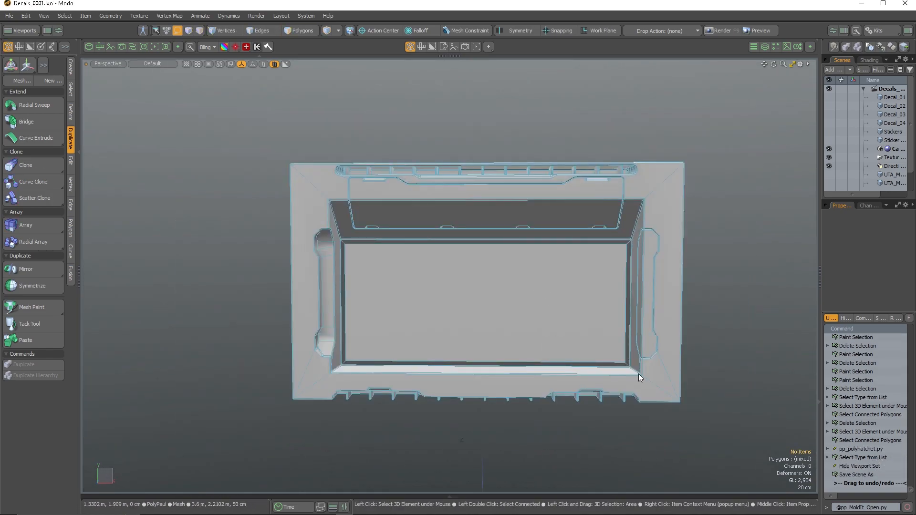
Unmerge the mesh into separate items and run the pp_polyhatchet script on the picked item.
{"action": "left_click", "coordinate": [656, 319]}
{"action": "key", "text": "3"}
{"action": "left_click", "coordinate": [647, 283]}
{"action": "key", "text": "5"}
{"action": "left_click", "coordinate": [650, 284]}
{"action": "key", "text": "ctrl+space"}
Delete the stray edges around the lower end of the side insert's seam.
{"action": "left_click_drag", "start_coordinate": [429, 296], "coordinate": [354, 327], "text": "alt"}
{"action": "scroll", "coordinate": [358, 324], "scroll_direction": "up", "scroll_amount": 10}
{"action": "key", "text": "2"}
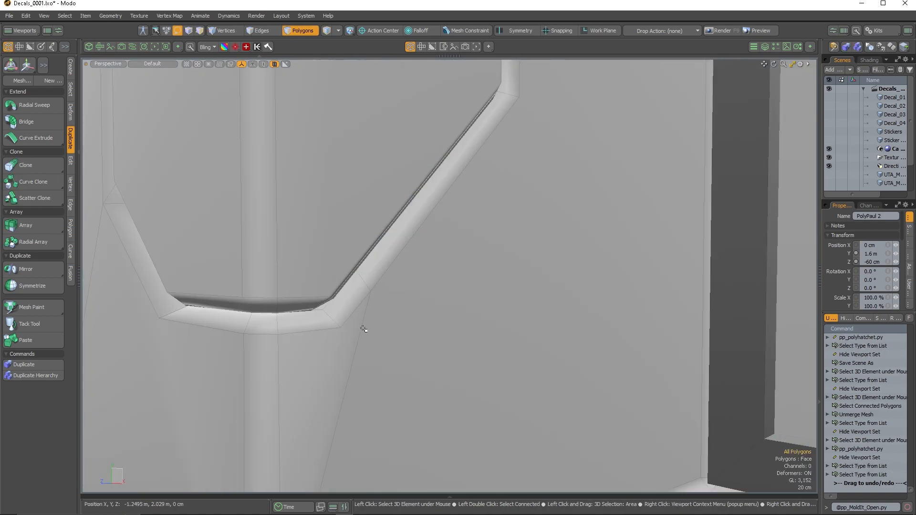
{"action": "scroll", "coordinate": [379, 353], "scroll_direction": "down", "scroll_amount": 4}
{"action": "left_click", "coordinate": [366, 356]}
{"action": "left_click_drag", "start_coordinate": [369, 319], "coordinate": [345, 326], "text": "alt"}
{"action": "scroll", "coordinate": [245, 331], "scroll_direction": "up", "scroll_amount": 5}
{"action": "left_click", "coordinate": [272, 340]}
{"action": "left_click_drag", "start_coordinate": [351, 357], "coordinate": [374, 335], "text": "alt"}
{"action": "scroll", "coordinate": [354, 325], "scroll_direction": "down", "scroll_amount": 5}
Isolate the main housing shell by hiding its unselected polygons and the second mesh item.
{"action": "key", "text": "3"}
{"action": "double_click", "coordinate": [366, 377]}
{"action": "key", "text": "shift+h"}
{"action": "left_click", "coordinate": [829, 184]}
{"action": "left_click_drag", "start_coordinate": [420, 310], "coordinate": [346, 335], "text": "alt"}
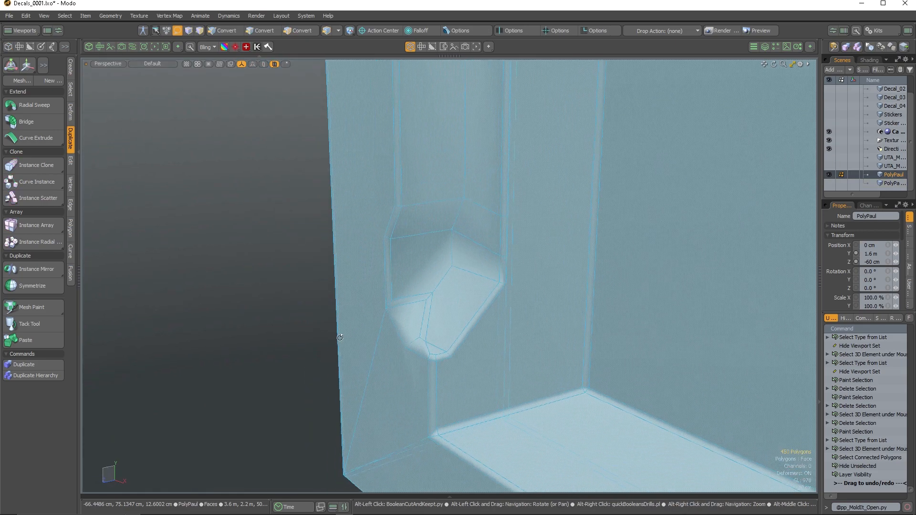
{"action": "scroll", "coordinate": [395, 308], "scroll_direction": "up", "scroll_amount": 5}
{"action": "scroll", "coordinate": [429, 329], "scroll_direction": "down", "scroll_amount": 3}
Examine the edge flow inside the side recess and make the second mesh item visible again.
{"action": "left_click", "coordinate": [260, 260]}
{"action": "key", "text": "2"}
{"action": "scroll", "coordinate": [416, 167], "scroll_direction": "up", "scroll_amount": 3}
{"action": "left_click_drag", "start_coordinate": [422, 165], "coordinate": [392, 239]}
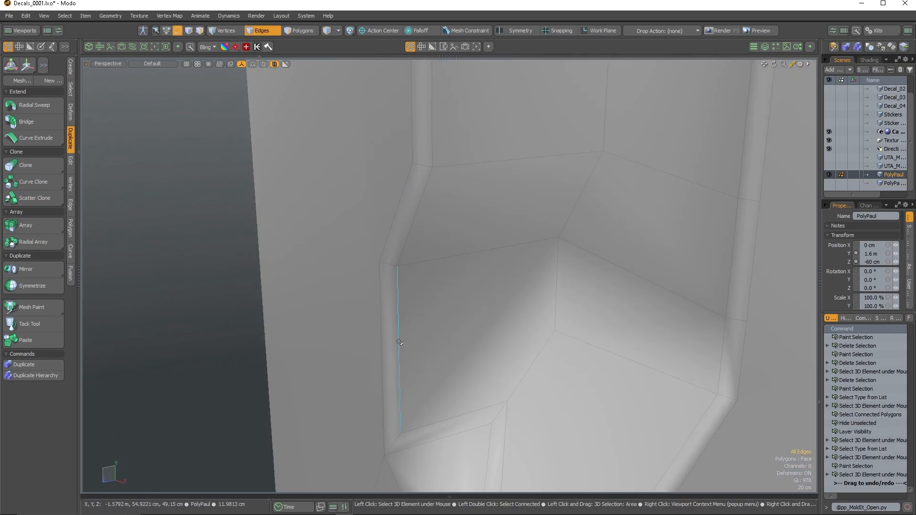
{"action": "scroll", "coordinate": [420, 282], "scroll_direction": "down", "scroll_amount": 8}
{"action": "scroll", "coordinate": [452, 110], "scroll_direction": "up", "scroll_amount": 6}
{"action": "scroll", "coordinate": [409, 194], "scroll_direction": "down", "scroll_amount": 3}
{"action": "left_click_drag", "start_coordinate": [409, 194], "coordinate": [735, 191], "text": "alt"}
{"action": "scroll", "coordinate": [409, 181], "scroll_direction": "down", "scroll_amount": 5}
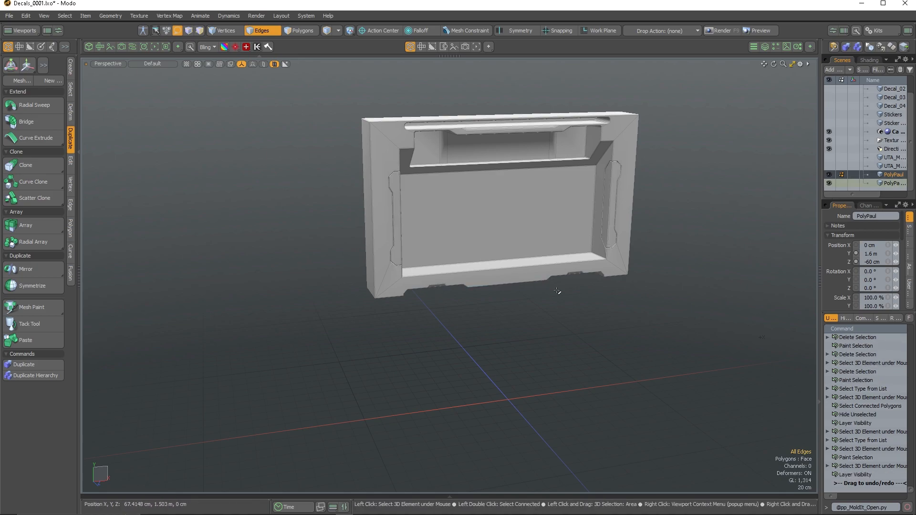
Unhide the housing's hidden polygons and save the scene.
{"action": "key", "text": "u"}
{"action": "key", "text": "5"}
{"action": "key", "text": "shift+a"}
{"action": "scroll", "coordinate": [471, 264], "scroll_direction": "up", "scroll_amount": 3}
{"action": "left_click_drag", "start_coordinate": [472, 265], "coordinate": [497, 262], "text": "alt"}
{"action": "left_click", "coordinate": [752, 260]}
{"action": "key", "text": "ctrl+s"}
Show UTA_Modular_02 and preview the complete console with Advanced shading before returning to Default shading.
{"action": "mouse_move", "coordinate": [546, 278]}
{"action": "left_mouse_down", "text": "alt"}
{"action": "mouse_move", "coordinate": [536, 278]}
{"action": "mouse_move", "coordinate": [536, 249]}
{"action": "mouse_move", "coordinate": [582, 289]}
{"action": "mouse_move", "coordinate": [529, 237]}
{"action": "mouse_move", "coordinate": [477, 229]}
{"action": "mouse_move", "coordinate": [462, 248]}
{"action": "mouse_move", "coordinate": [343, 294]}
{"action": "mouse_move", "coordinate": [352, 163]}
{"action": "mouse_move", "coordinate": [363, 267]}
{"action": "mouse_move", "coordinate": [429, 253]}
{"action": "mouse_move", "coordinate": [458, 266]}
{"action": "mouse_move", "coordinate": [359, 188]}
{"action": "mouse_move", "coordinate": [465, 311]}
{"action": "mouse_move", "coordinate": [443, 301]}
{"action": "left_mouse_up", "text": "alt"}
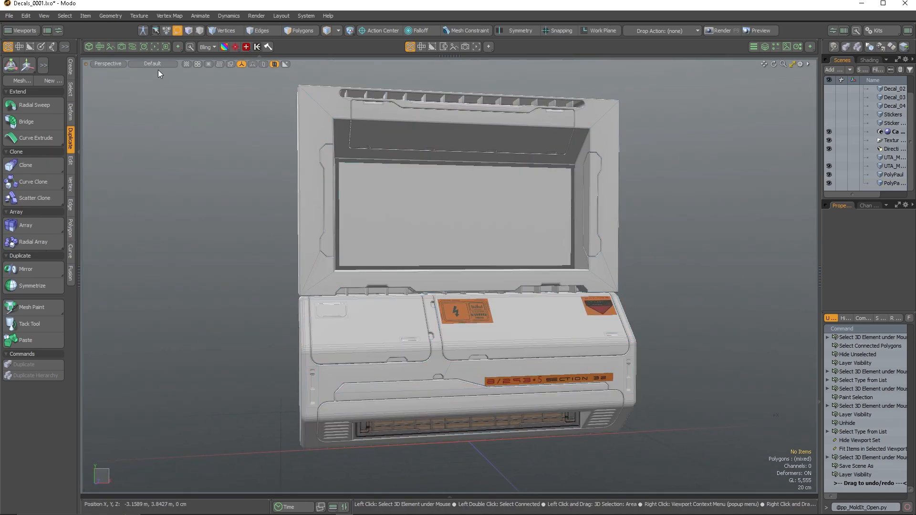
{"action": "left_click", "coordinate": [152, 63]}
{"action": "left_click", "coordinate": [80, 144]}
{"action": "left_click", "coordinate": [79, 143]}
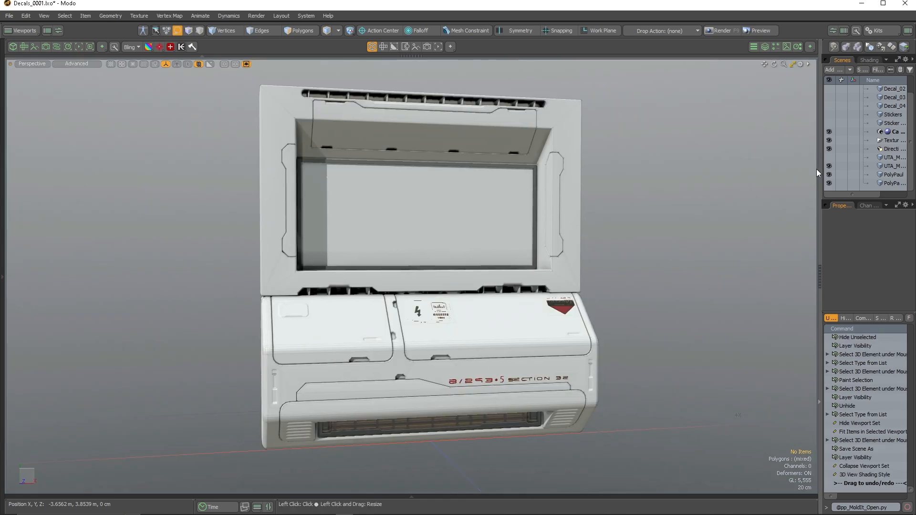
{"action": "left_click", "coordinate": [818, 171]}
{"action": "mouse_move", "coordinate": [481, 220]}
{"action": "left_mouse_down", "text": "alt"}
{"action": "mouse_move", "coordinate": [487, 199]}
{"action": "mouse_move", "coordinate": [492, 212]}
{"action": "left_mouse_up", "text": "alt"}
{"action": "left_click", "coordinate": [92, 64]}
{"action": "left_click", "coordinate": [70, 123]}
Enlarge the item list until full names can be read and hide UTA_Modular_02.
{"action": "left_click", "coordinate": [912, 190]}
{"action": "left_click", "coordinate": [868, 313]}
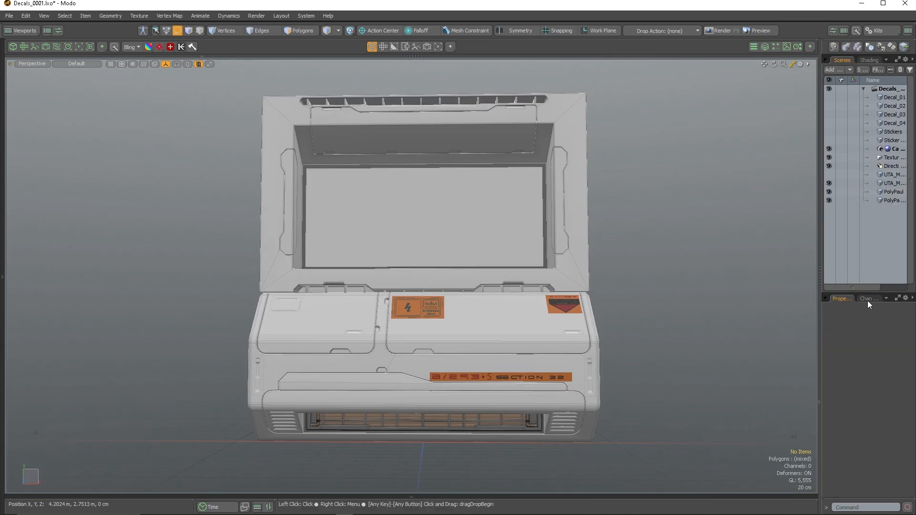
{"action": "left_click_drag", "start_coordinate": [821, 252], "coordinate": [744, 252]}
{"action": "left_click", "coordinate": [508, 333]}
{"action": "left_click", "coordinate": [752, 183]}
Merge the two PolyPaul mesh items of the display housing into one mesh.
{"action": "left_click", "coordinate": [822, 192]}
{"action": "left_click", "coordinate": [818, 199], "text": "shift"}
{"action": "key", "text": "ctrl+m"}
{"action": "left_click_drag", "start_coordinate": [687, 205], "coordinate": [649, 225], "text": "alt"}
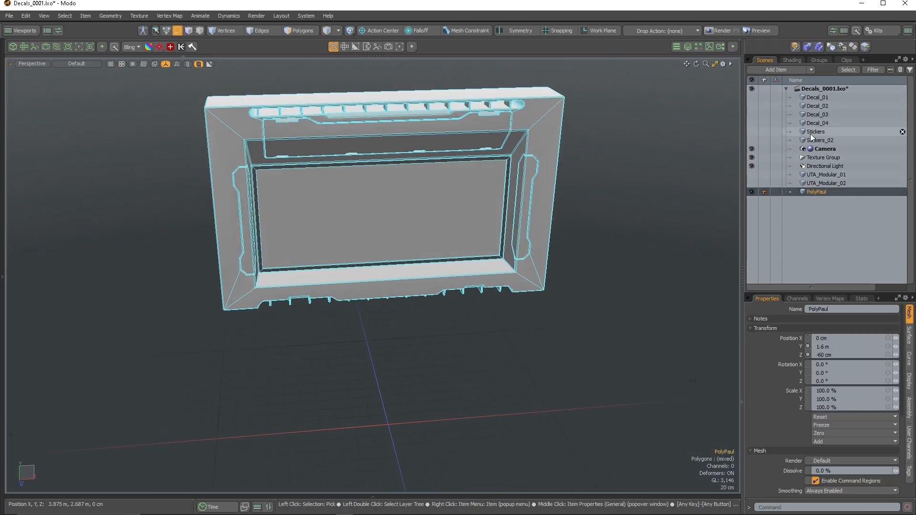
Make the Stickers_02 decal sheet visible and select it.
{"action": "left_click", "coordinate": [751, 140]}
{"action": "scroll", "coordinate": [377, 424], "scroll_direction": "up", "scroll_amount": 5}
{"action": "left_click_drag", "start_coordinate": [376, 425], "coordinate": [426, 346], "text": "alt"}
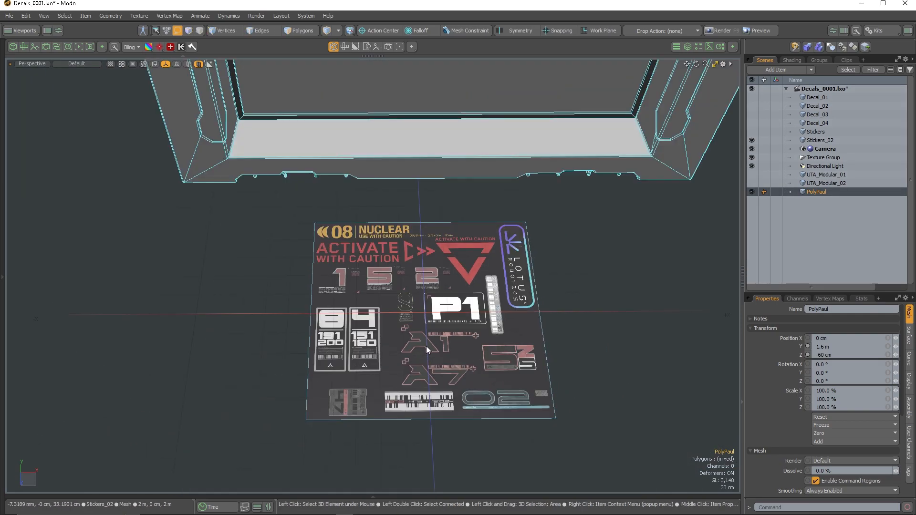
{"action": "left_click", "coordinate": [752, 140]}
{"action": "left_click", "coordinate": [752, 139]}
{"action": "scroll", "coordinate": [459, 354], "scroll_direction": "up", "scroll_amount": 3}
{"action": "scroll", "coordinate": [398, 259], "scroll_direction": "down", "scroll_amount": 5}
{"action": "left_click", "coordinate": [460, 402]}
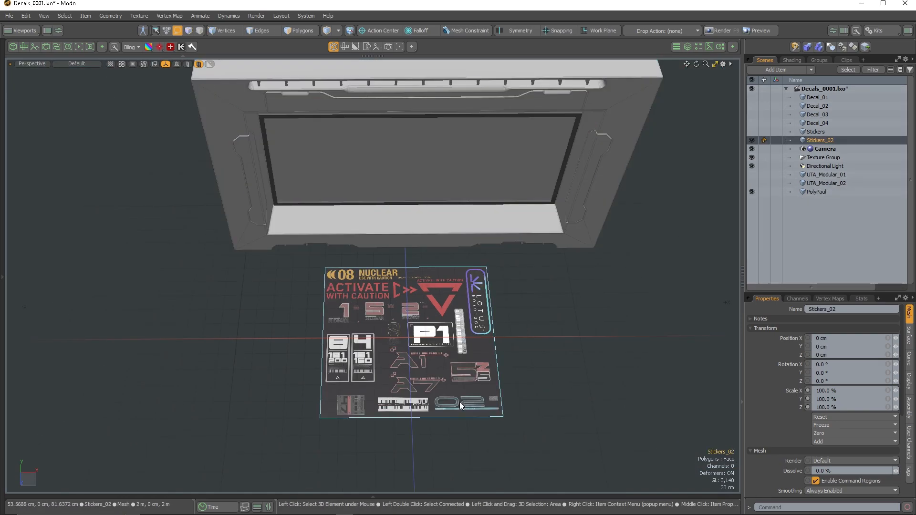
Add edge loops to the decal sheet that separate the Lotus Robotics logo into its own polygon.
{"action": "scroll", "coordinate": [423, 352], "scroll_direction": "down", "scroll_amount": 1}
{"action": "scroll", "coordinate": [480, 296], "scroll_direction": "up", "scroll_amount": 5}
{"action": "scroll", "coordinate": [426, 319], "scroll_direction": "down", "scroll_amount": 2}
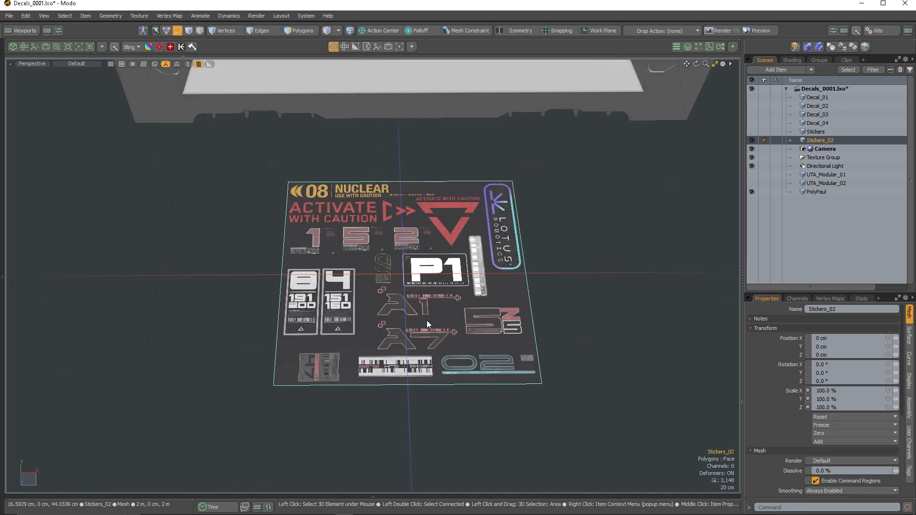
{"action": "scroll", "coordinate": [426, 320], "scroll_direction": "up", "scroll_amount": 2}
{"action": "scroll", "coordinate": [537, 204], "scroll_direction": "up", "scroll_amount": 3}
{"action": "key", "text": "3"}
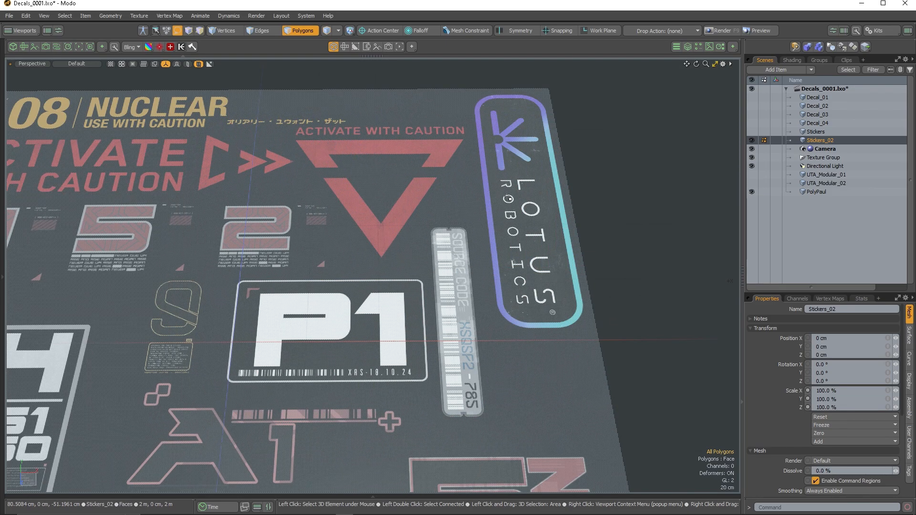
{"action": "key", "text": "alt+c"}
{"action": "left_click", "coordinate": [468, 88]}
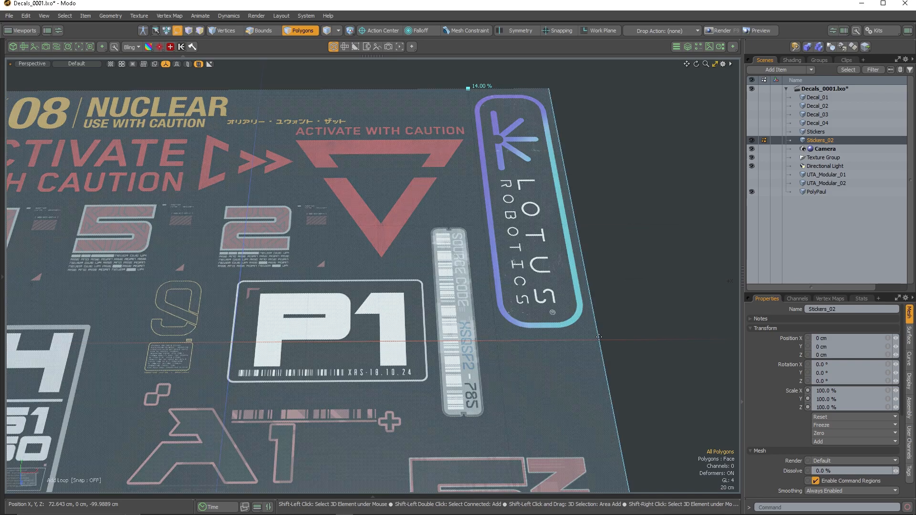
{"action": "left_click", "coordinate": [600, 338], "text": "shift"}
{"action": "key", "text": "space"}
Select the Lotus Robotics polygon and place a copy of it beside the decal sheet.
{"action": "left_click", "coordinate": [525, 267]}
{"action": "scroll", "coordinate": [476, 234], "scroll_direction": "down", "scroll_amount": 4}
{"action": "key", "text": "y"}
{"action": "scroll", "coordinate": [454, 215], "scroll_direction": "down", "scroll_amount": 3}
Add edge loops to the decal sheet that box in the "02" sticker.
{"action": "left_click_drag", "start_coordinate": [454, 216], "coordinate": [432, 381], "text": "alt"}
{"action": "scroll", "coordinate": [420, 420], "scroll_direction": "up", "scroll_amount": 4}
{"action": "key", "text": "2"}
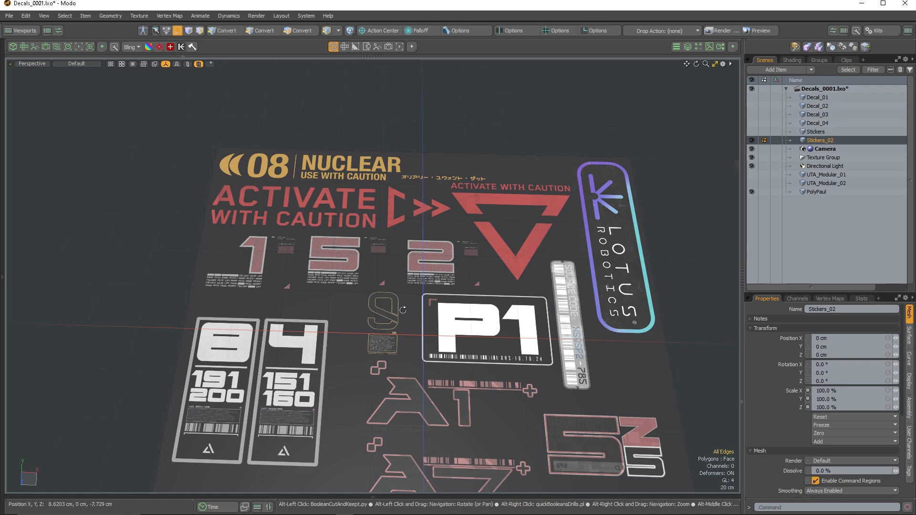
{"action": "left_click_drag", "start_coordinate": [410, 313], "coordinate": [420, 286], "text": "alt"}
{"action": "left_click_drag", "start_coordinate": [418, 195], "coordinate": [404, 85], "text": "alt+shift"}
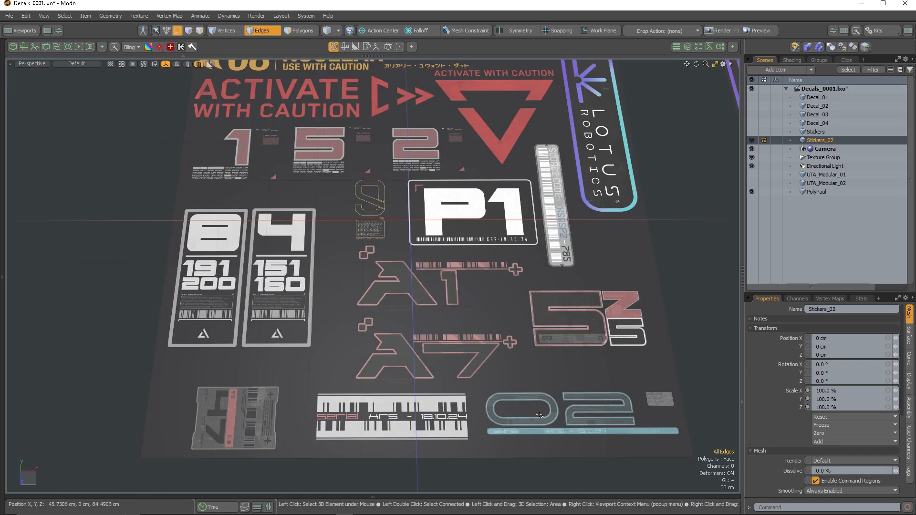
{"action": "key", "text": "alt+l"}
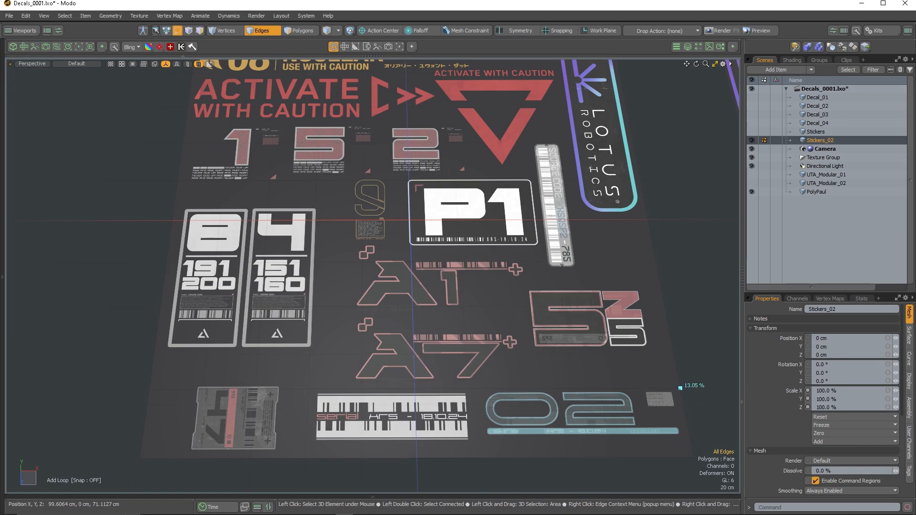
{"action": "scroll", "coordinate": [614, 425], "scroll_direction": "down", "scroll_amount": 2}
{"action": "scroll", "coordinate": [525, 401], "scroll_direction": "up", "scroll_amount": 2}
Select the "02" sticker polygon and move a copy of it beside the decal sheet.
{"action": "key", "text": "3"}
{"action": "scroll", "coordinate": [467, 377], "scroll_direction": "down", "scroll_amount": 3}
{"action": "left_click", "coordinate": [466, 384]}
{"action": "scroll", "coordinate": [439, 385], "scroll_direction": "up", "scroll_amount": 2}
{"action": "key", "text": "y"}
{"action": "left_click_drag", "start_coordinate": [465, 382], "coordinate": [639, 382]}
Place the "02" sticker on the slanted upper panel inside the housing's recess using geometry snapping.
{"action": "scroll", "coordinate": [575, 358], "scroll_direction": "down", "scroll_amount": 4}
{"action": "left_click_drag", "start_coordinate": [496, 363], "coordinate": [477, 296], "text": "alt"}
{"action": "scroll", "coordinate": [439, 203], "scroll_direction": "up", "scroll_amount": 5}
{"action": "left_click_drag", "start_coordinate": [420, 224], "coordinate": [451, 200], "text": "alt"}
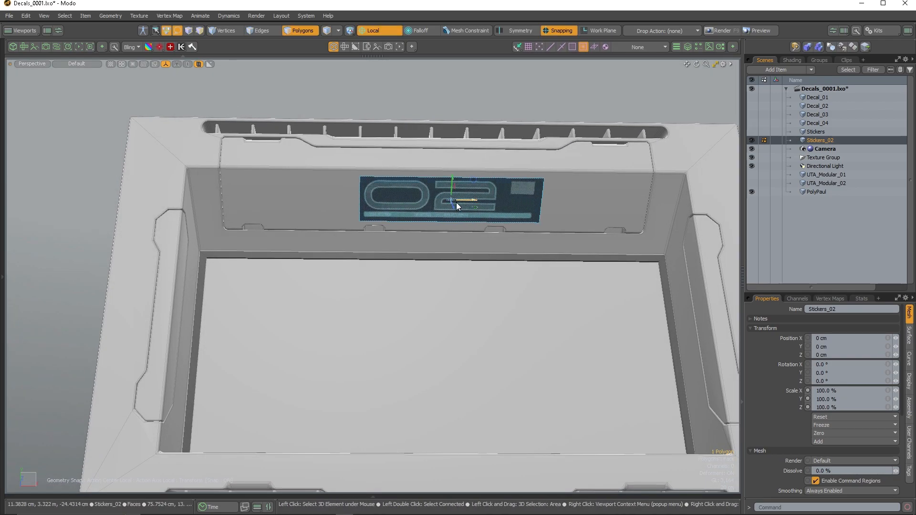
{"action": "scroll", "coordinate": [435, 193], "scroll_direction": "down", "scroll_amount": 6}
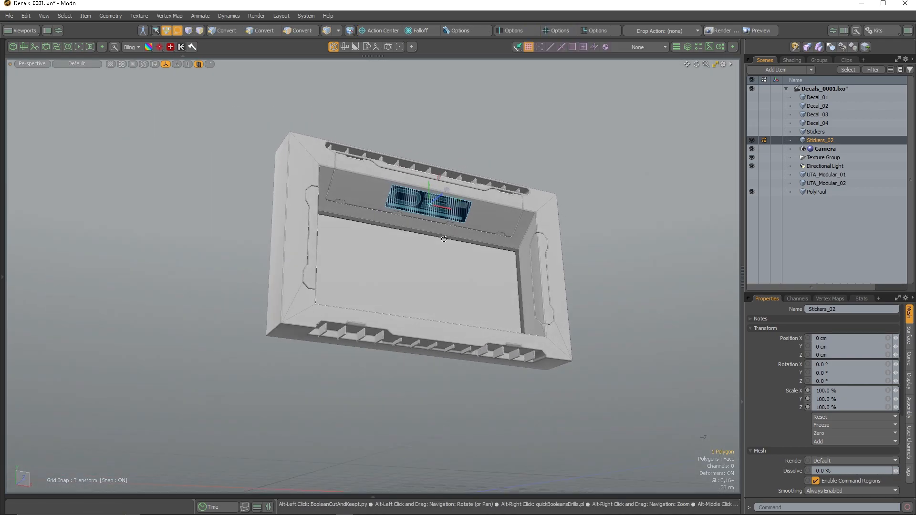
{"action": "left_click", "coordinate": [593, 288]}
Add edge loops on both sides of the barcode serial sticker along the decal sheet's lower strip.
{"action": "left_click_drag", "start_coordinate": [421, 281], "coordinate": [377, 343], "text": "alt"}
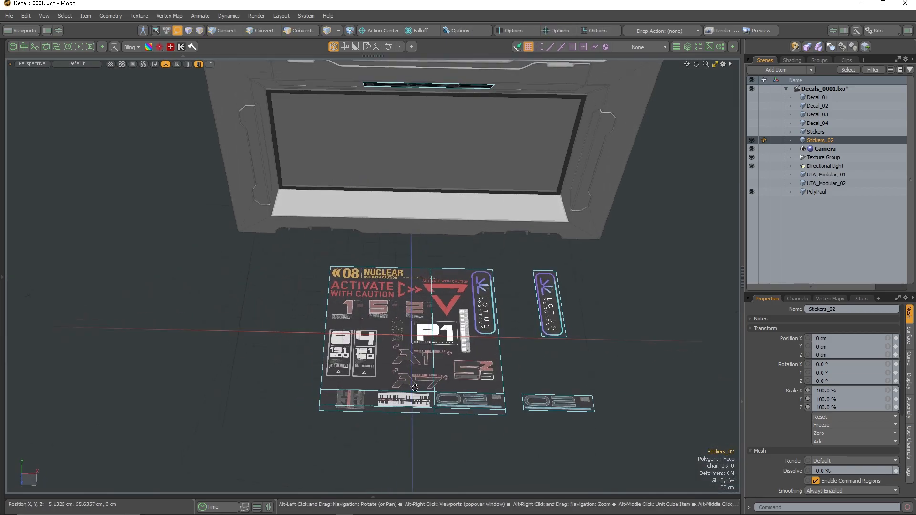
{"action": "scroll", "coordinate": [371, 356], "scroll_direction": "up", "scroll_amount": 6}
{"action": "scroll", "coordinate": [351, 125], "scroll_direction": "down", "scroll_amount": 4}
{"action": "scroll", "coordinate": [367, 371], "scroll_direction": "up", "scroll_amount": 3}
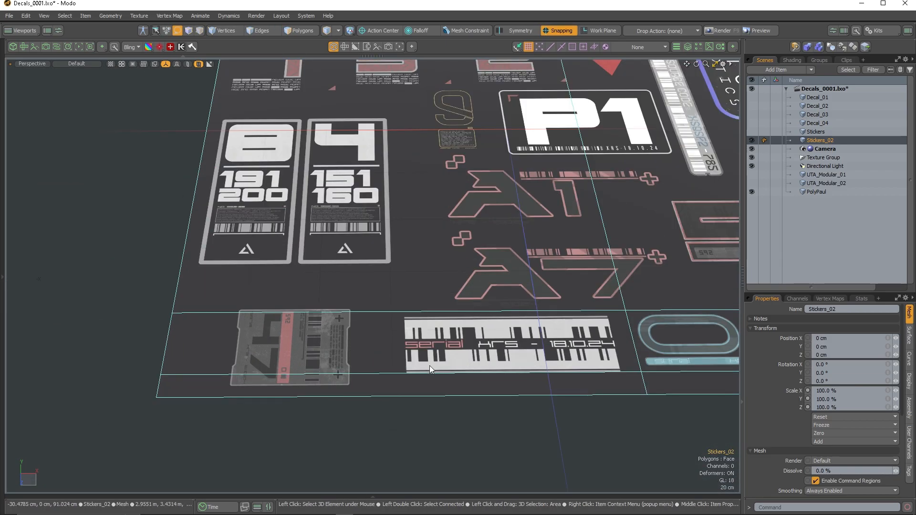
{"action": "key", "text": "alt+c"}
{"action": "left_click", "coordinate": [402, 310]}
{"action": "left_click", "coordinate": [615, 310], "text": "shift"}
Select the barcode serial sticker polygon and move a copy of it in front of the decal sheet.
{"action": "key", "text": "3"}
{"action": "left_click", "coordinate": [470, 358]}
{"action": "scroll", "coordinate": [465, 326], "scroll_direction": "down", "scroll_amount": 5}
{"action": "key", "text": "w"}
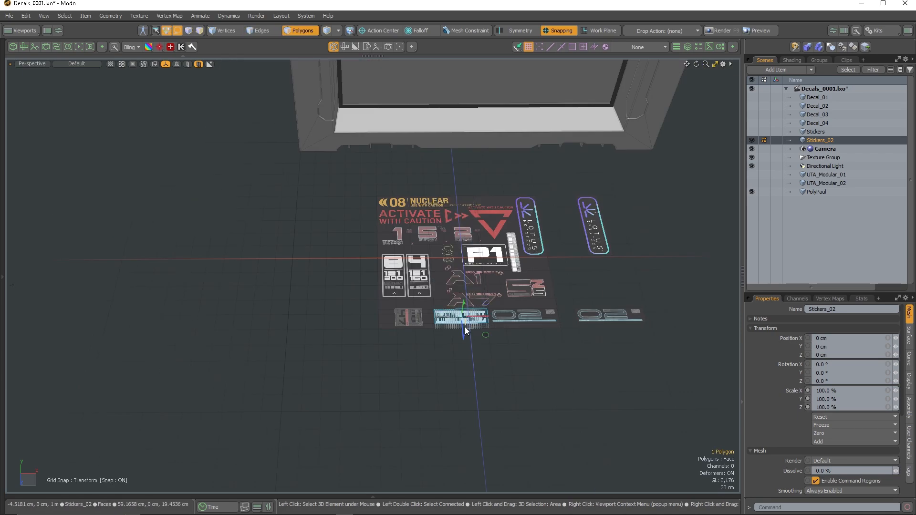
Place the barcode sticker near the upper-left end of the housing's top panel insert with geometry snapping.
{"action": "left_click_drag", "start_coordinate": [526, 409], "coordinate": [448, 232], "text": "alt"}
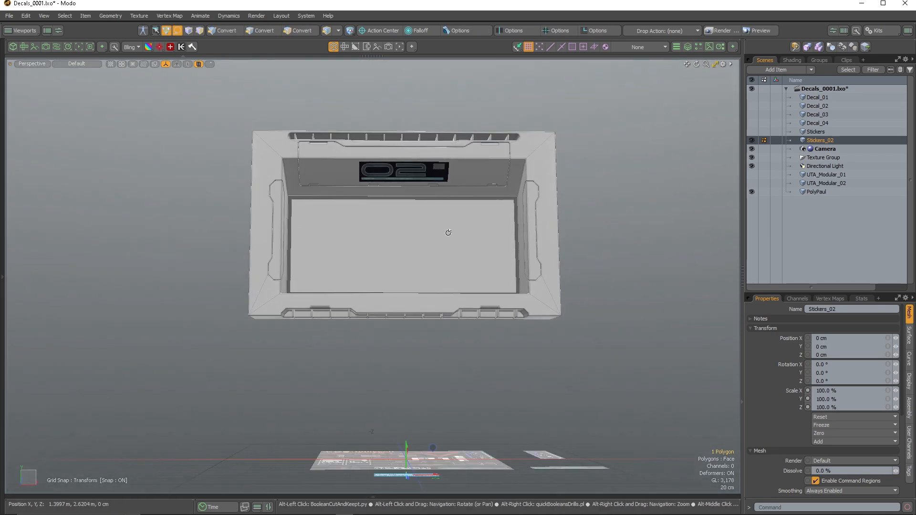
{"action": "left_click_drag", "start_coordinate": [323, 251], "coordinate": [332, 334], "text": "alt"}
{"action": "scroll", "coordinate": [248, 295], "scroll_direction": "up", "scroll_amount": 6}
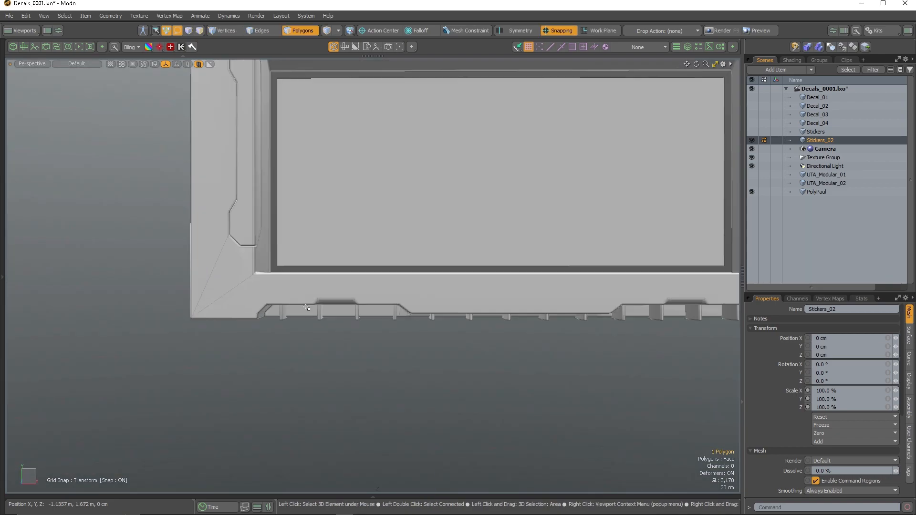
{"action": "key", "text": "a"}
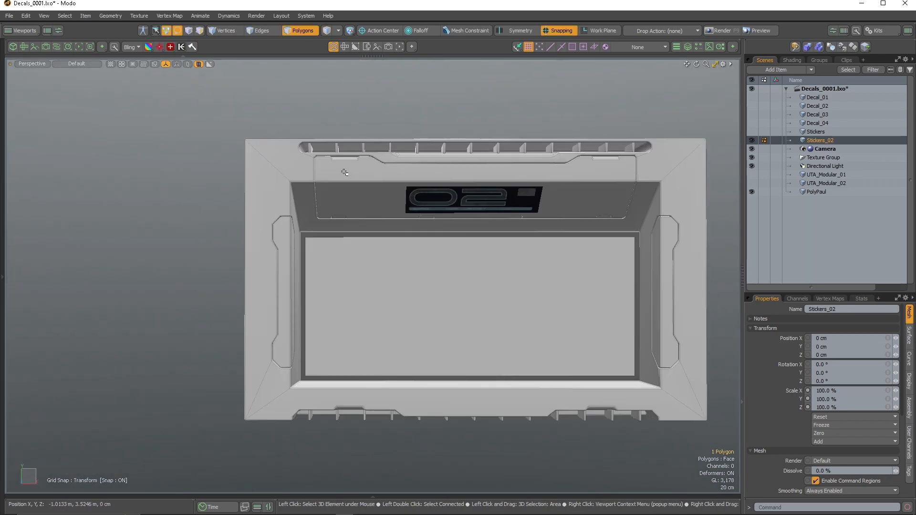
{"action": "scroll", "coordinate": [347, 176], "scroll_direction": "up", "scroll_amount": 3}
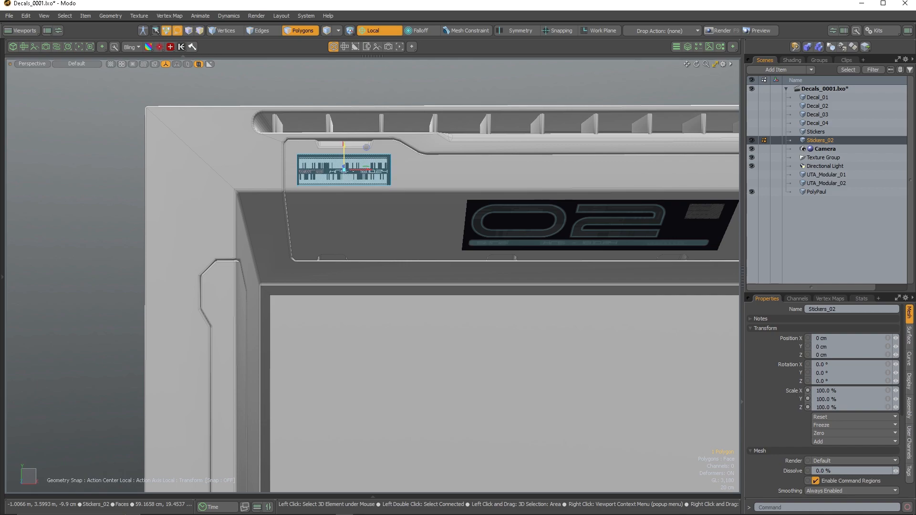
Add edge loops to the decal sheet that frame the "08 NUCLEAR" sticker.
{"action": "scroll", "coordinate": [360, 177], "scroll_direction": "down", "scroll_amount": 6}
{"action": "left_click_drag", "start_coordinate": [376, 227], "coordinate": [422, 395], "text": "alt"}
{"action": "scroll", "coordinate": [424, 395], "scroll_direction": "up", "scroll_amount": 4}
{"action": "left_click_drag", "start_coordinate": [468, 289], "coordinate": [466, 324], "text": "alt"}
{"action": "key", "text": "2"}
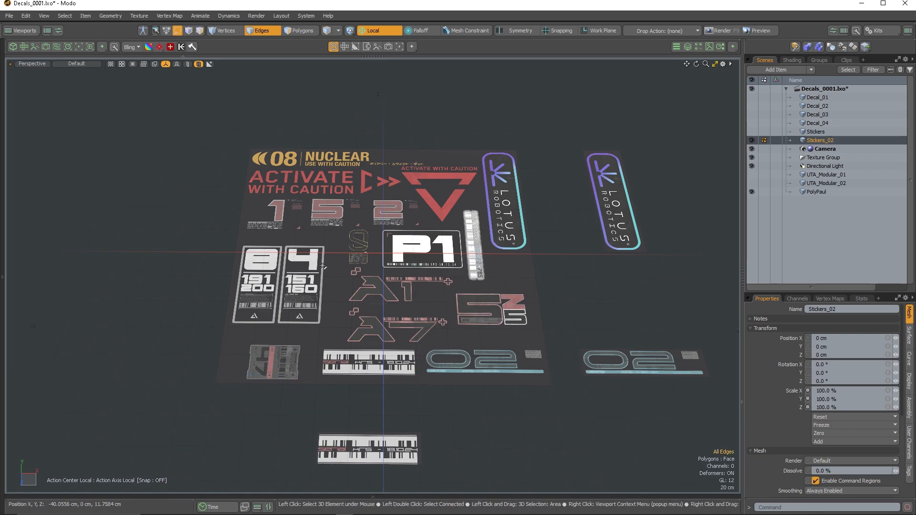
{"action": "scroll", "coordinate": [327, 198], "scroll_direction": "up", "scroll_amount": 4}
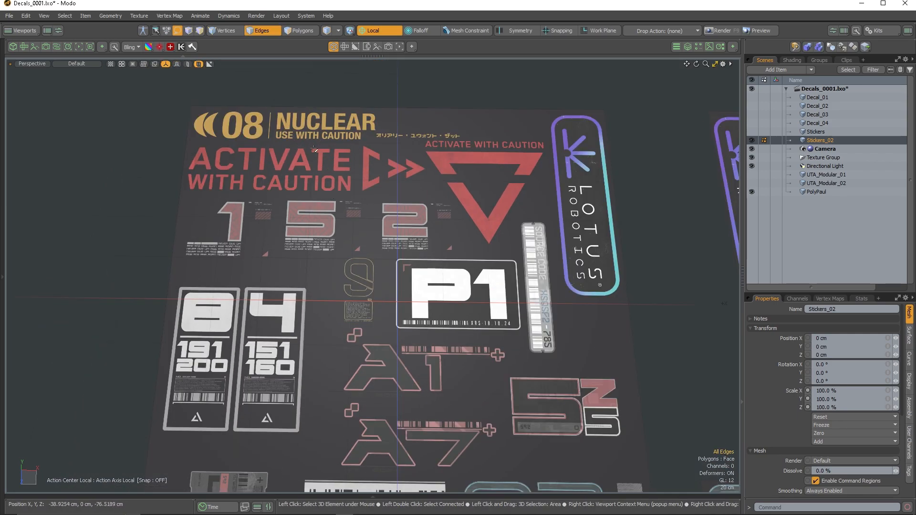
{"action": "key", "text": "alt+c"}
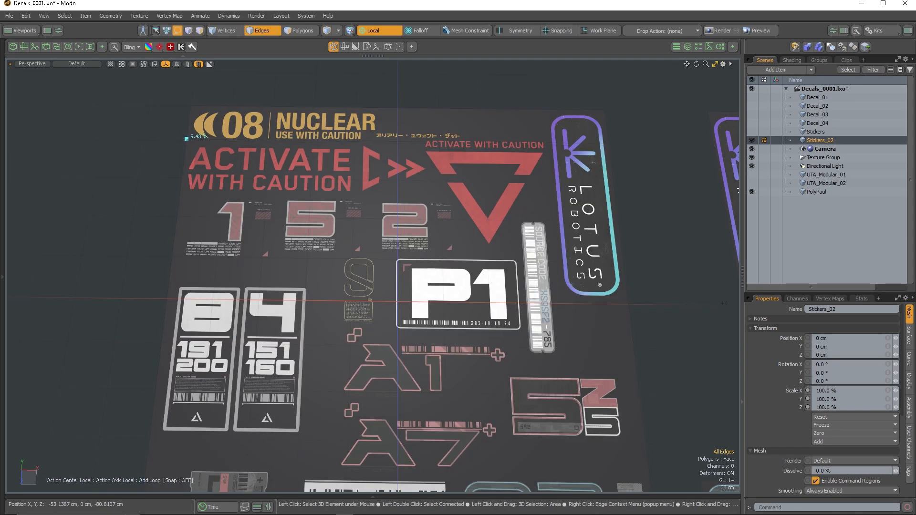
{"action": "scroll", "coordinate": [358, 158], "scroll_direction": "up", "scroll_amount": 4}
{"action": "left_click_drag", "start_coordinate": [358, 157], "coordinate": [380, 185], "text": "alt"}
{"action": "scroll", "coordinate": [381, 184], "scroll_direction": "up", "scroll_amount": 5}
{"action": "left_click_drag", "start_coordinate": [384, 334], "coordinate": [385, 290], "text": "alt+shift"}
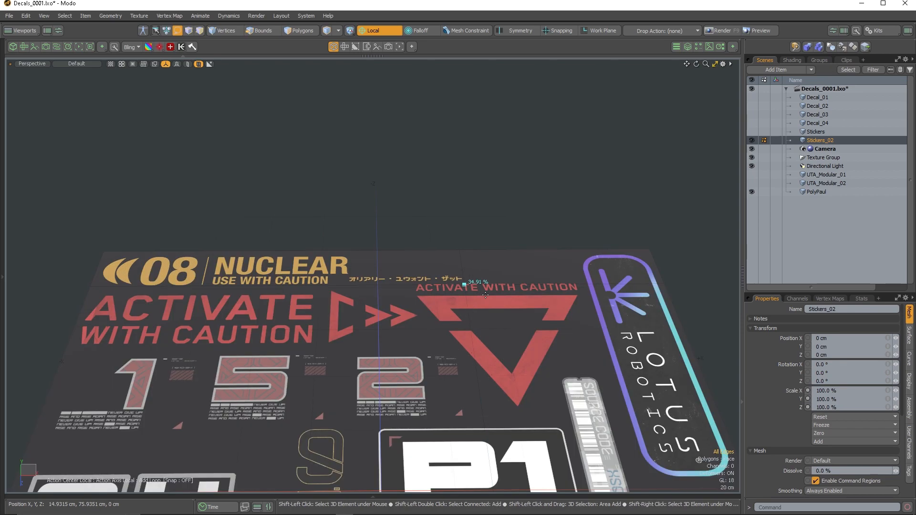
Select the "08 NUCLEAR" sticker polygon and move a copy of it to the decal sheet's left side.
{"action": "key", "text": "3"}
{"action": "scroll", "coordinate": [482, 293], "scroll_direction": "down", "scroll_amount": 5}
{"action": "left_click", "coordinate": [370, 258]}
{"action": "key", "text": "y"}
{"action": "left_click_drag", "start_coordinate": [363, 244], "coordinate": [152, 242], "text": "ctrl+shift"}
Snap the "08 NUCLEAR" sticker onto the left end of the housing's lower frame and adjust its position.
{"action": "scroll", "coordinate": [382, 334], "scroll_direction": "down", "scroll_amount": 4}
{"action": "left_click_drag", "start_coordinate": [410, 372], "coordinate": [442, 270], "text": "alt"}
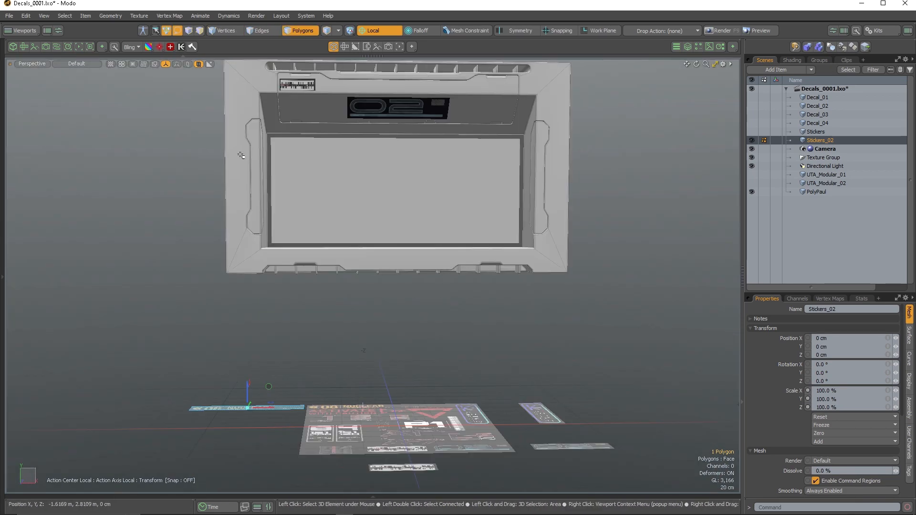
{"action": "key", "text": "x"}
{"action": "scroll", "coordinate": [237, 169], "scroll_direction": "up", "scroll_amount": 3}
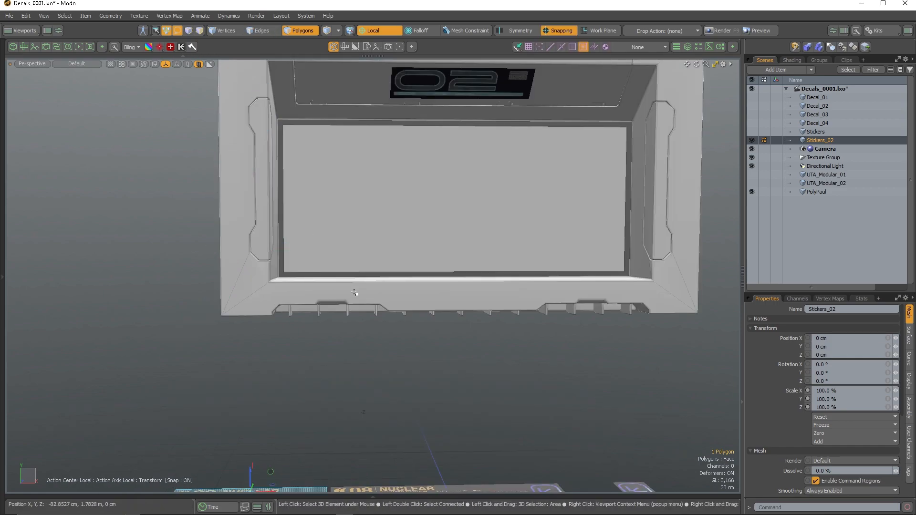
{"action": "left_click_drag", "start_coordinate": [397, 294], "coordinate": [364, 385]}
{"action": "left_click_drag", "start_coordinate": [400, 297], "coordinate": [381, 297]}
{"action": "key", "text": "x"}
{"action": "left_click_drag", "start_coordinate": [396, 288], "coordinate": [396, 284]}
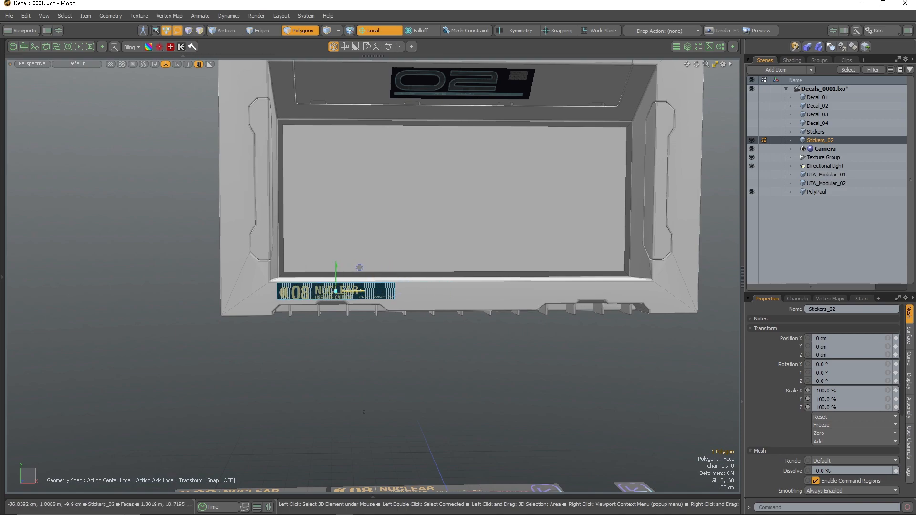
Separate the three stickers placed on the housing from the decal sheet into their own meshes and hide Stickers_02.
{"action": "scroll", "coordinate": [370, 332], "scroll_direction": "down", "scroll_amount": 4}
{"action": "left_click_drag", "start_coordinate": [453, 346], "coordinate": [477, 347], "text": "alt"}
{"action": "key", "text": "q"}
{"action": "double_click", "coordinate": [435, 370]}
{"action": "left_click_drag", "start_coordinate": [253, 374], "coordinate": [579, 470], "text": "ctrl"}
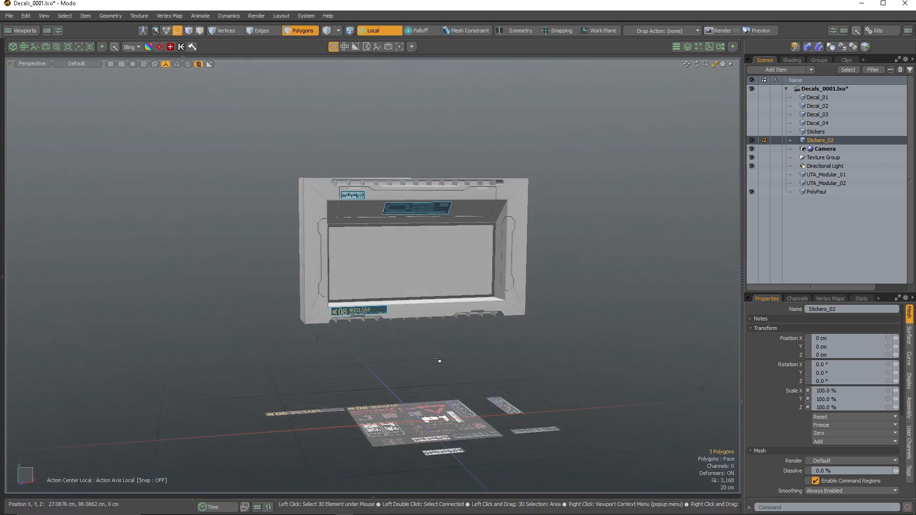
{"action": "key", "text": "ctrl+x"}
{"action": "left_click_drag", "start_coordinate": [688, 207], "coordinate": [685, 234], "text": "alt"}
{"action": "left_click", "coordinate": [752, 141]}
Examine the placed stickers and the screen frame on the housing with Advanced shading.
{"action": "left_click_drag", "start_coordinate": [458, 310], "coordinate": [468, 260], "text": "alt"}
{"action": "scroll", "coordinate": [468, 259], "scroll_direction": "up", "scroll_amount": 4}
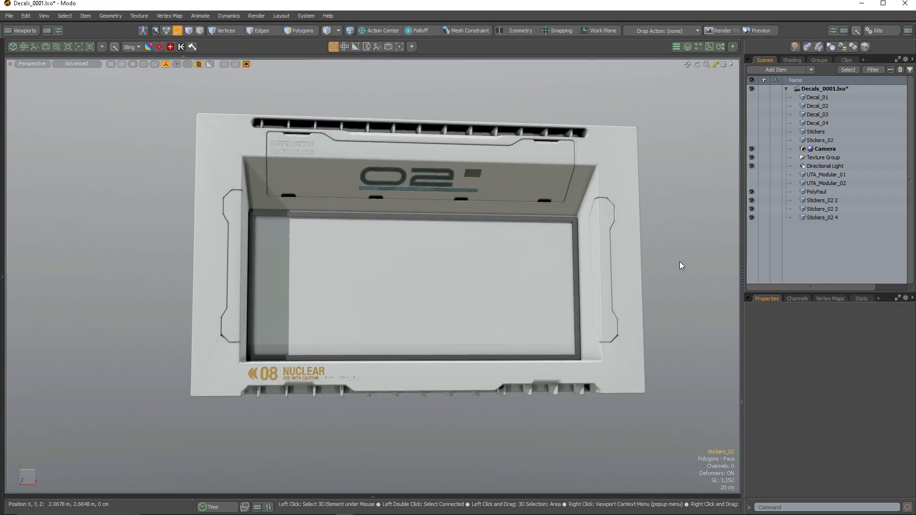
{"action": "mouse_move", "coordinate": [408, 306]}
{"action": "left_mouse_down", "text": "alt"}
{"action": "mouse_move", "coordinate": [399, 311]}
{"action": "mouse_move", "coordinate": [435, 313]}
{"action": "left_mouse_up", "text": "alt"}
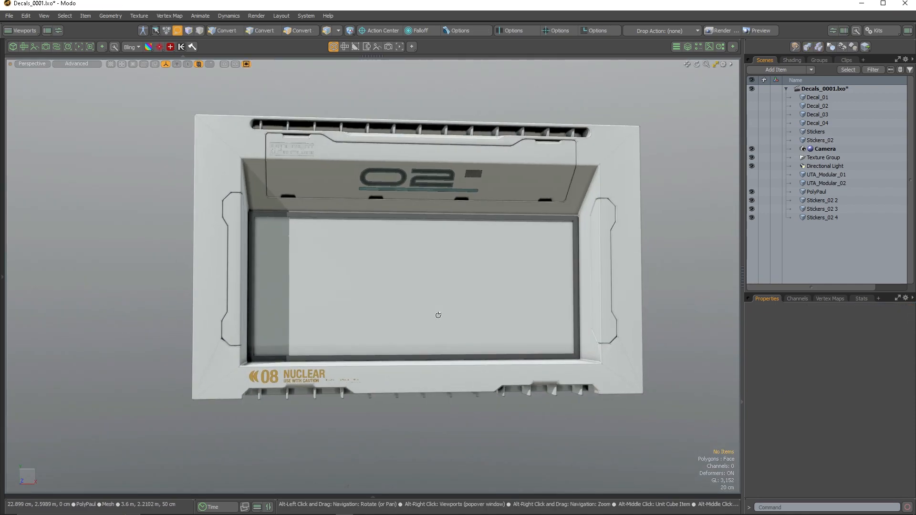
{"action": "key", "text": "o"}
{"action": "left_click_drag", "start_coordinate": [442, 254], "coordinate": [415, 221], "text": "alt"}
{"action": "right_click_drag", "start_coordinate": [415, 221], "coordinate": [390, 160], "text": "alt"}
{"action": "scroll", "coordinate": [390, 161], "scroll_direction": "down", "scroll_amount": 5}
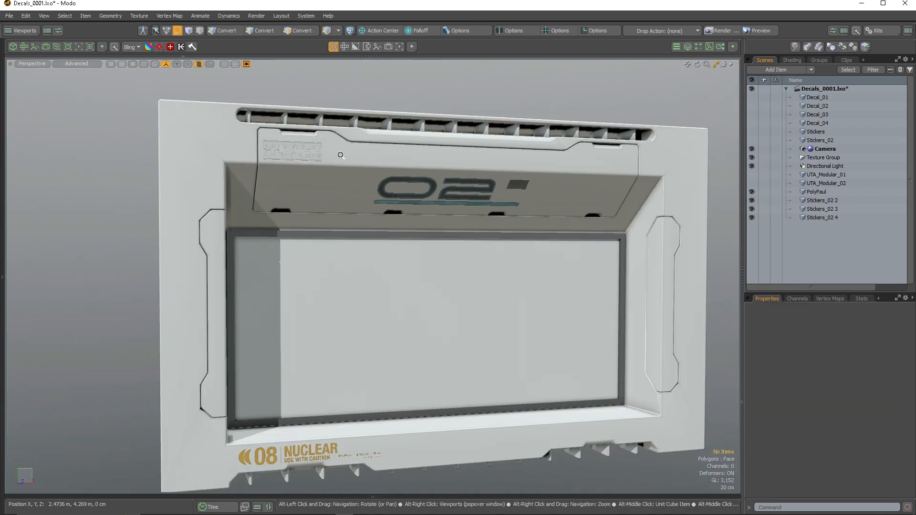
{"action": "scroll", "coordinate": [347, 367], "scroll_direction": "up", "scroll_amount": 6}
{"action": "left_click_drag", "start_coordinate": [302, 304], "coordinate": [211, 317], "text": "ctrl+alt"}
{"action": "left_click_drag", "start_coordinate": [363, 282], "coordinate": [389, 260], "text": "alt"}
{"action": "scroll", "coordinate": [294, 195], "scroll_direction": "up", "scroll_amount": 5}
Select the connected polygons of the dark screen frame in PolyPaul and hide everything else.
{"action": "left_click", "coordinate": [294, 194]}
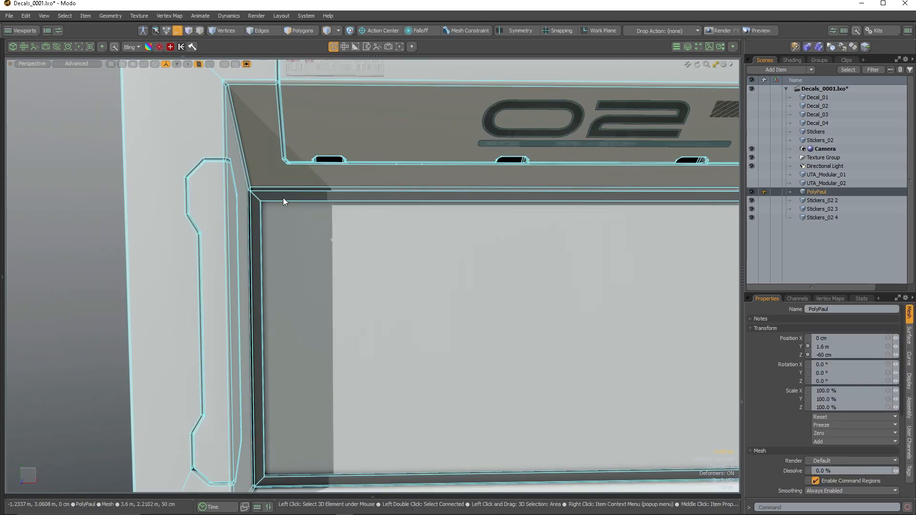
{"action": "key", "text": "3"}
{"action": "double_click", "coordinate": [280, 196]}
{"action": "key", "text": "shift+h"}
{"action": "left_click_drag", "start_coordinate": [278, 196], "coordinate": [282, 237], "text": "alt"}
Bevel the outer edges and corners of the dark screen frame.
{"action": "key", "text": "2"}
{"action": "left_click_drag", "start_coordinate": [270, 206], "coordinate": [370, 246], "text": "alt"}
{"action": "key", "text": "b"}
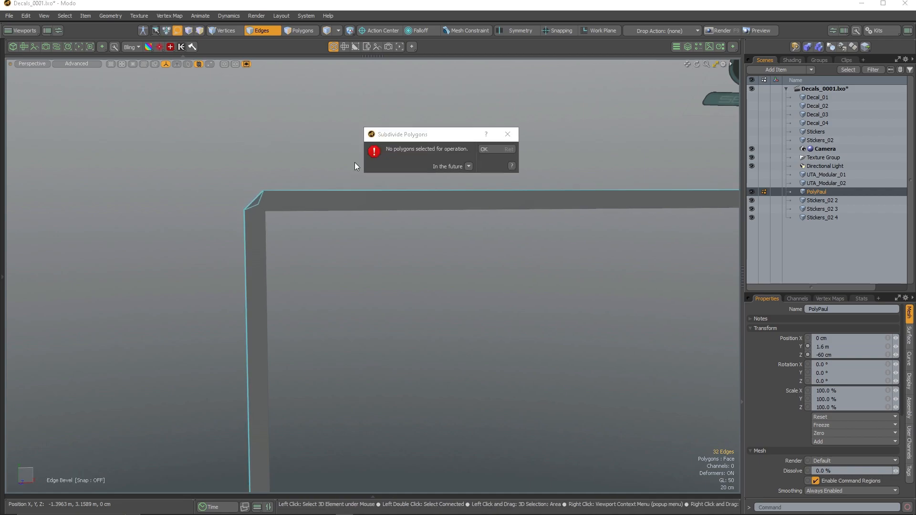
{"action": "key", "text": "Return"}
{"action": "key", "text": "shift+d"}
{"action": "key", "text": "space"}
{"action": "left_click_drag", "start_coordinate": [327, 166], "coordinate": [382, 200], "text": "alt"}
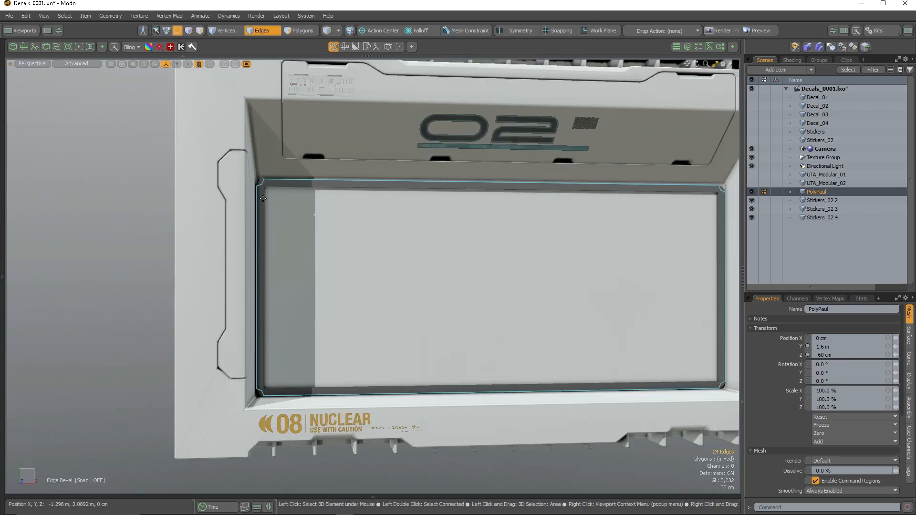
Examine the bevelled screen frame from several angles in an enlarged view and set the viewport shading to Default.
{"action": "left_click_drag", "start_coordinate": [391, 210], "coordinate": [453, 248], "text": "alt"}
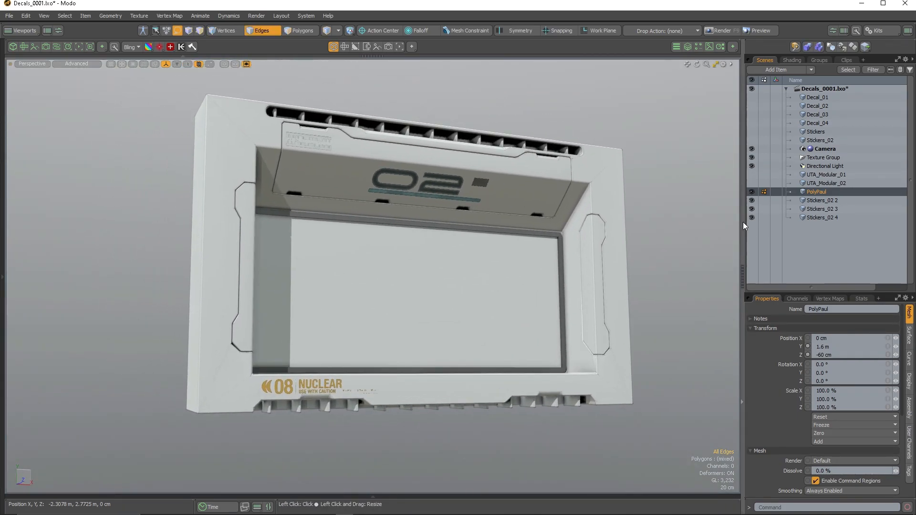
{"action": "left_click", "coordinate": [743, 226]}
{"action": "left_click_drag", "start_coordinate": [525, 262], "coordinate": [467, 272], "text": "alt"}
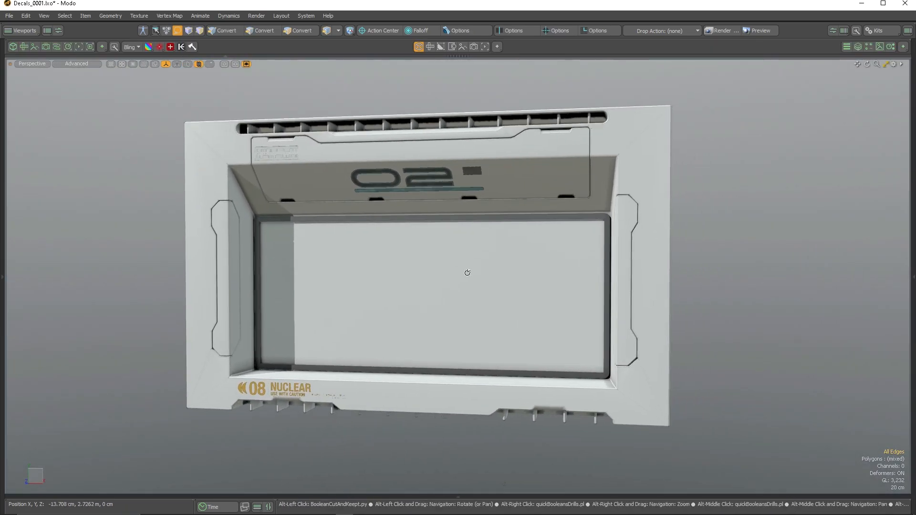
{"action": "left_click", "coordinate": [71, 64]}
{"action": "left_click", "coordinate": [57, 119]}
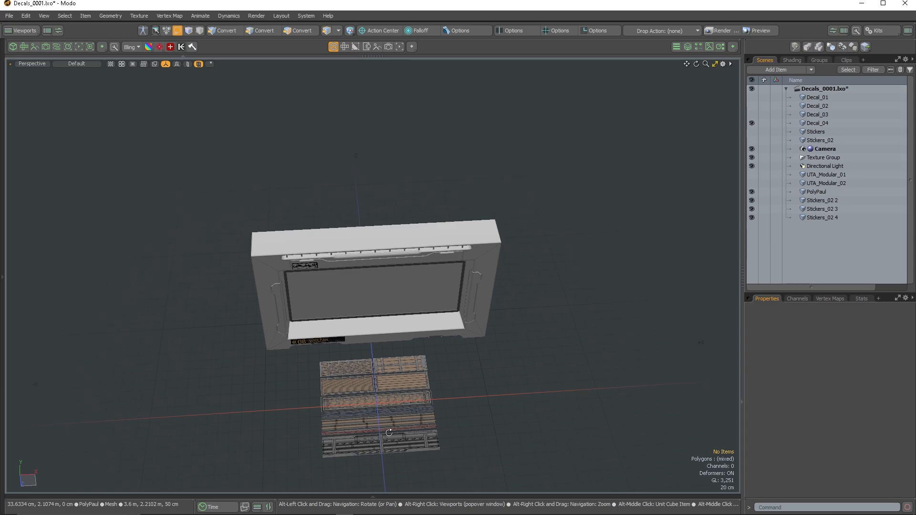
Hide the Decal_04 sheet and show the Decal_03 sheet in front of the housing.
{"action": "scroll", "coordinate": [389, 432], "scroll_direction": "up", "scroll_amount": 5}
{"action": "left_click_drag", "start_coordinate": [380, 411], "coordinate": [404, 367], "text": "alt"}
{"action": "scroll", "coordinate": [404, 368], "scroll_direction": "down", "scroll_amount": 5}
{"action": "left_click", "coordinate": [751, 123]}
{"action": "left_click", "coordinate": [751, 115]}
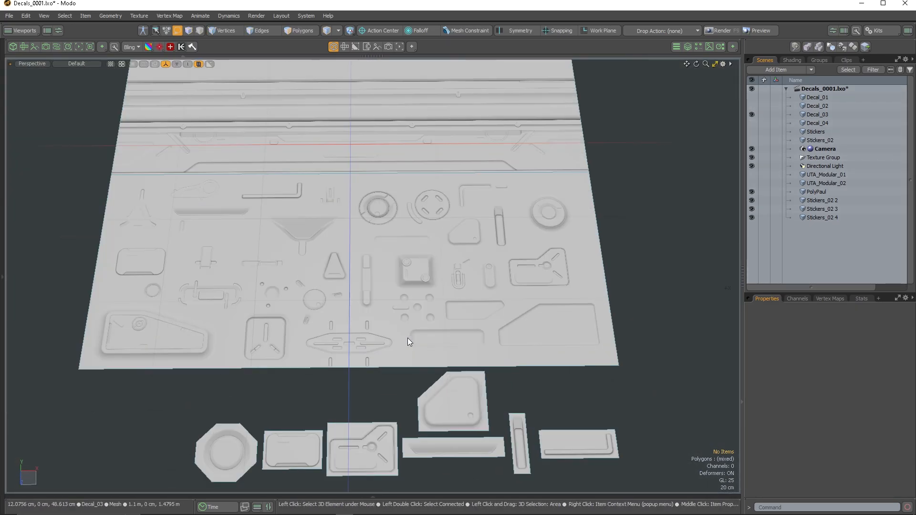
Place the long slotted decal from Decal_03 upright on the left end of the sloped face above the screen.
{"action": "scroll", "coordinate": [403, 340], "scroll_direction": "down", "scroll_amount": 3}
{"action": "left_click_drag", "start_coordinate": [400, 342], "coordinate": [532, 308], "text": "alt"}
{"action": "left_click", "coordinate": [342, 358]}
{"action": "key", "text": "3"}
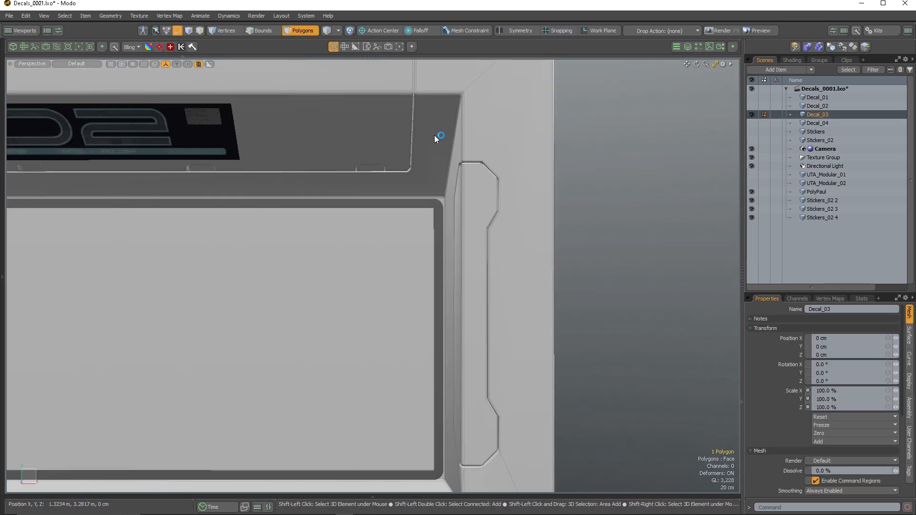
{"action": "left_click", "coordinate": [436, 146]}
{"action": "key", "text": "w"}
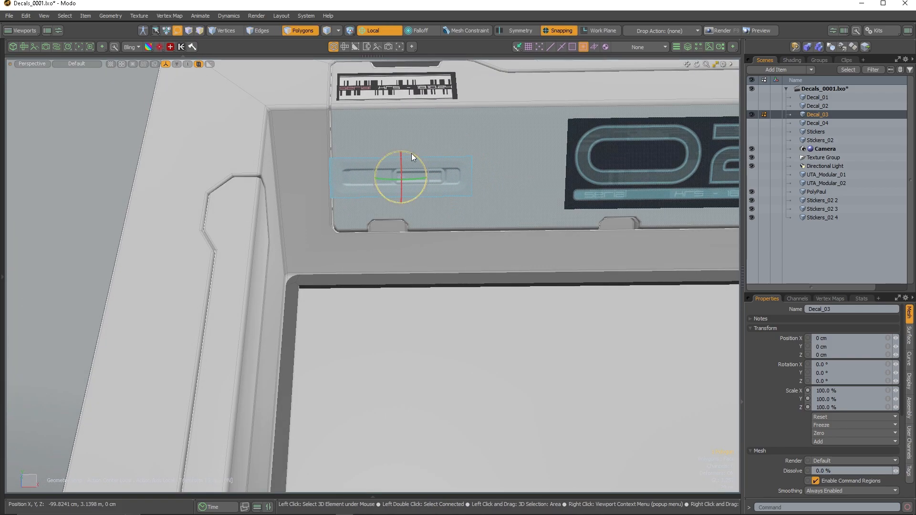
{"action": "left_click_drag", "start_coordinate": [409, 159], "coordinate": [401, 173]}
{"action": "key", "text": "w"}
{"action": "key", "text": "x"}
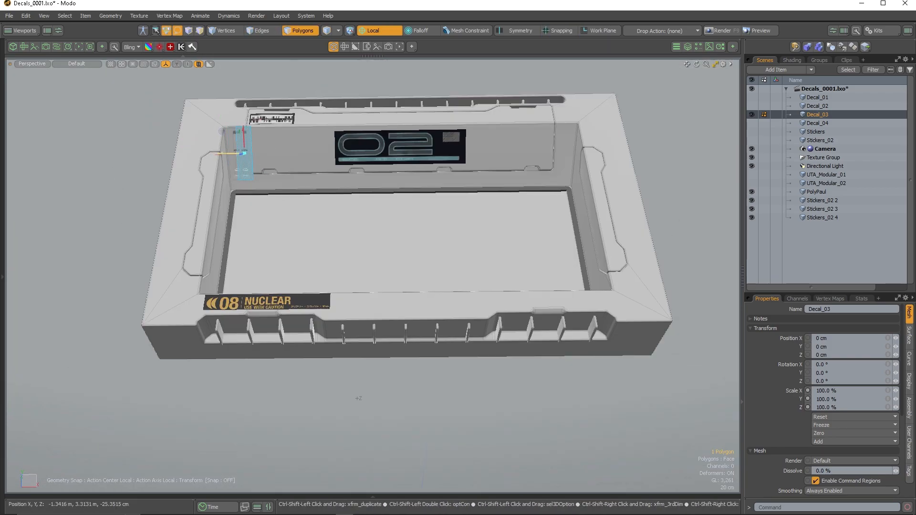
Duplicate the long slotted decal onto the opposite end of the sloped upper face.
{"action": "left_click_drag", "start_coordinate": [225, 153], "coordinate": [539, 127]}
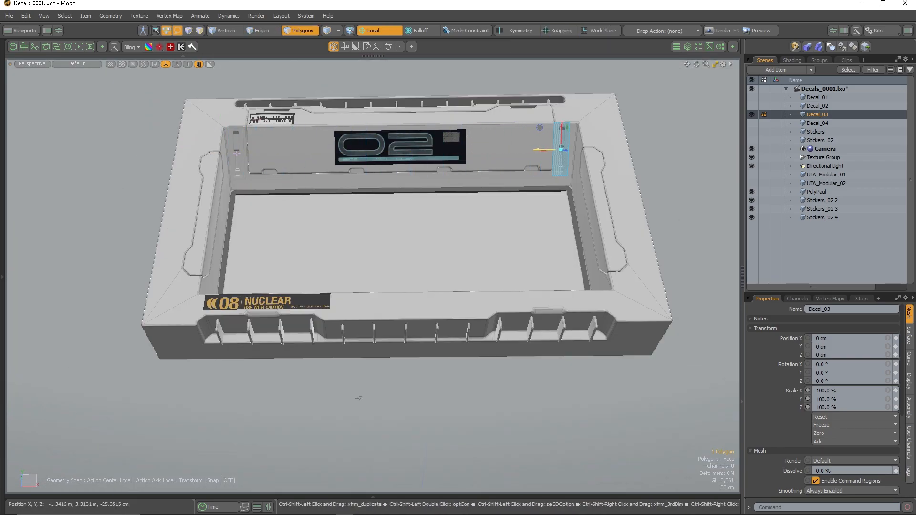
{"action": "scroll", "coordinate": [566, 136], "scroll_direction": "up", "scroll_amount": 4}
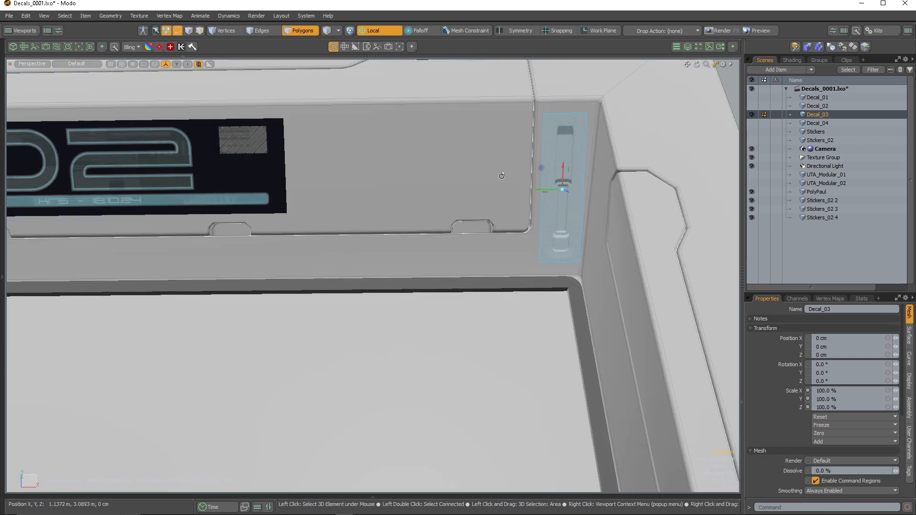
{"action": "scroll", "coordinate": [477, 157], "scroll_direction": "down", "scroll_amount": 5}
{"action": "scroll", "coordinate": [286, 156], "scroll_direction": "up", "scroll_amount": 4}
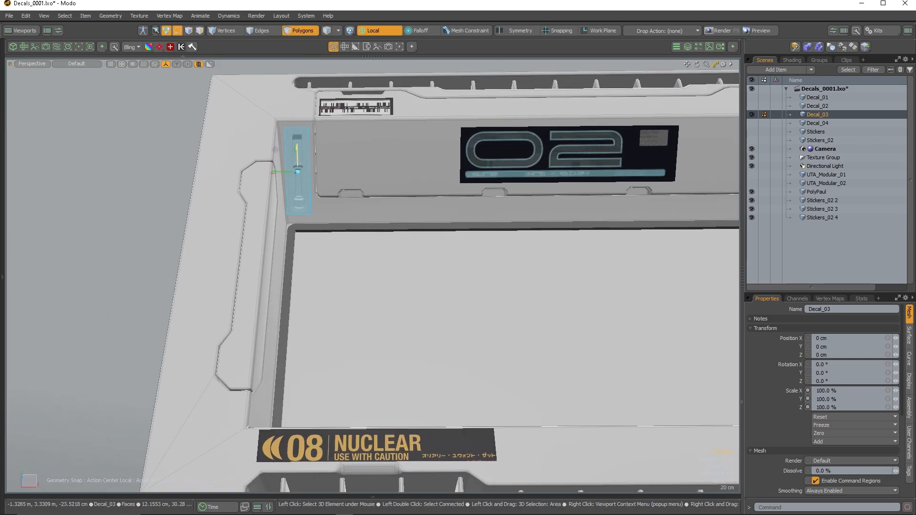
{"action": "scroll", "coordinate": [297, 171], "scroll_direction": "down", "scroll_amount": 5}
{"action": "scroll", "coordinate": [422, 349], "scroll_direction": "up", "scroll_amount": 5}
{"action": "scroll", "coordinate": [408, 376], "scroll_direction": "down", "scroll_amount": 5}
Place the round bolt decal from the Decal_03 sheet on the hatch panel's upper right corner.
{"action": "left_click_drag", "start_coordinate": [409, 375], "coordinate": [396, 186], "text": "alt"}
{"action": "left_click_drag", "start_coordinate": [396, 186], "coordinate": [370, 309], "text": "alt+shift"}
{"action": "scroll", "coordinate": [378, 197], "scroll_direction": "up", "scroll_amount": 2}
{"action": "left_click_drag", "start_coordinate": [377, 200], "coordinate": [382, 143], "text": "alt"}
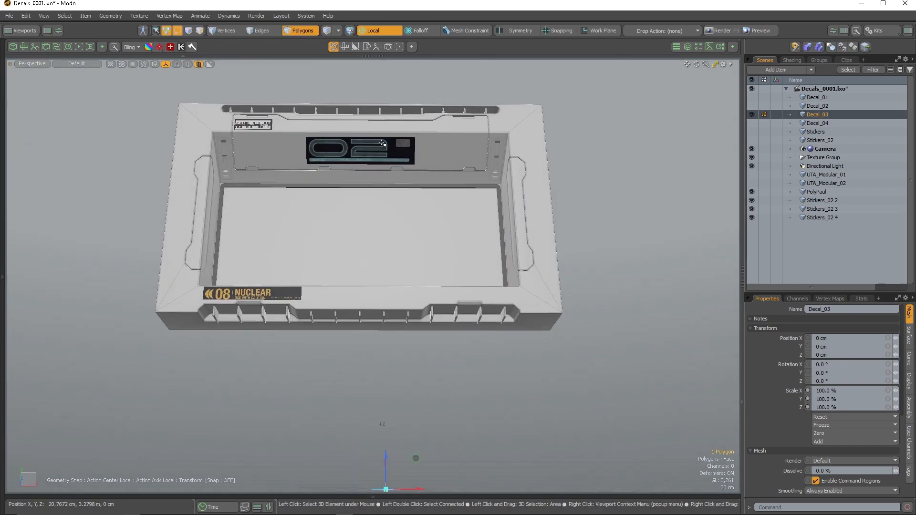
{"action": "left_click_drag", "start_coordinate": [292, 183], "coordinate": [352, 250], "text": "alt"}
{"action": "scroll", "coordinate": [352, 249], "scroll_direction": "down", "scroll_amount": 4}
{"action": "scroll", "coordinate": [360, 401], "scroll_direction": "up", "scroll_amount": 7}
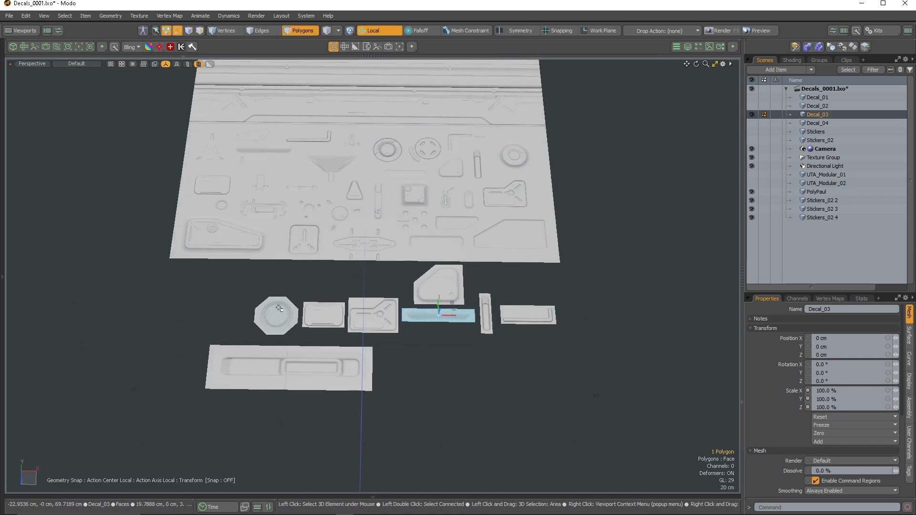
{"action": "scroll", "coordinate": [401, 394], "scroll_direction": "down", "scroll_amount": 4}
{"action": "left_click_drag", "start_coordinate": [401, 393], "coordinate": [373, 358], "text": "alt"}
{"action": "scroll", "coordinate": [493, 126], "scroll_direction": "up", "scroll_amount": 2}
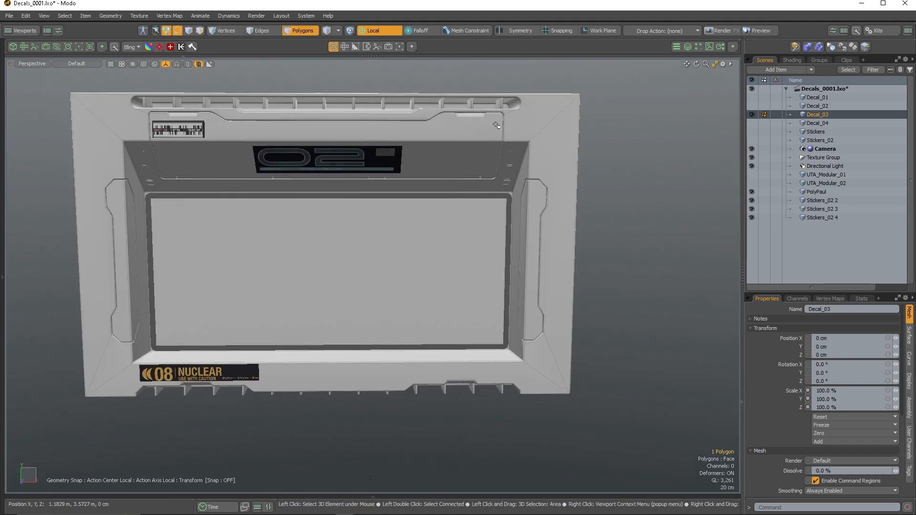
{"action": "key", "text": "x"}
{"action": "left_click", "coordinate": [494, 129]}
{"action": "scroll", "coordinate": [500, 130], "scroll_direction": "up", "scroll_amount": 5}
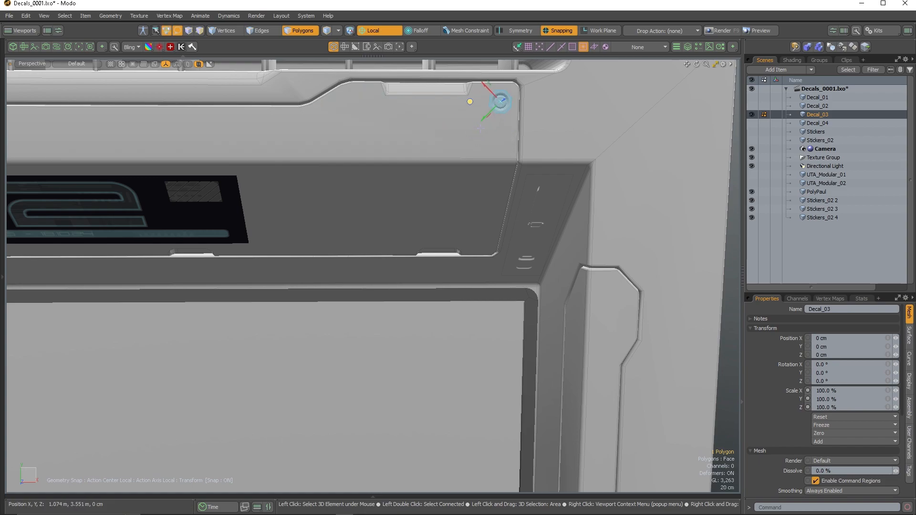
Copy the round bolt decal to the other corners of the hatch panel and beside its slanted edges.
{"action": "scroll", "coordinate": [463, 184], "scroll_direction": "down", "scroll_amount": 4}
{"action": "scroll", "coordinate": [462, 184], "scroll_direction": "up", "scroll_amount": 3}
{"action": "left_click_drag", "start_coordinate": [463, 184], "coordinate": [385, 96], "text": "alt"}
{"action": "left_click", "coordinate": [385, 98]}
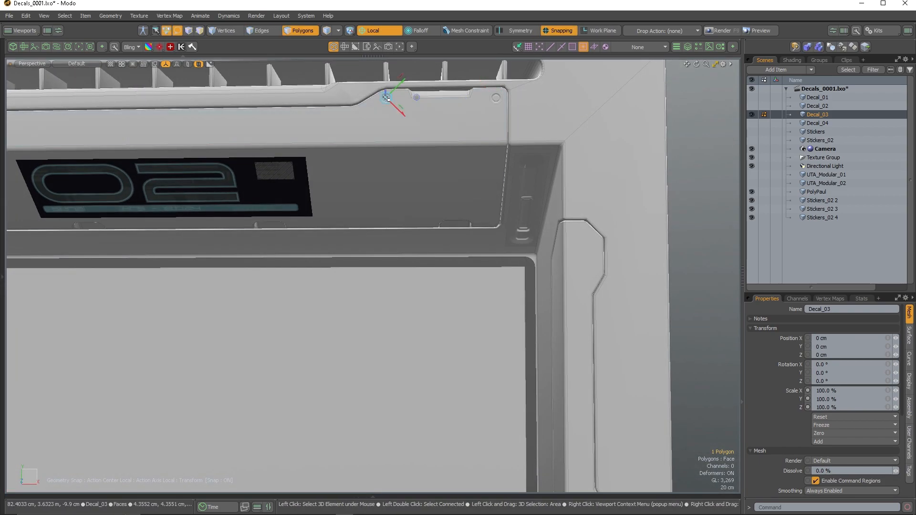
{"action": "left_click_drag", "start_coordinate": [491, 220], "coordinate": [310, 216], "text": "alt"}
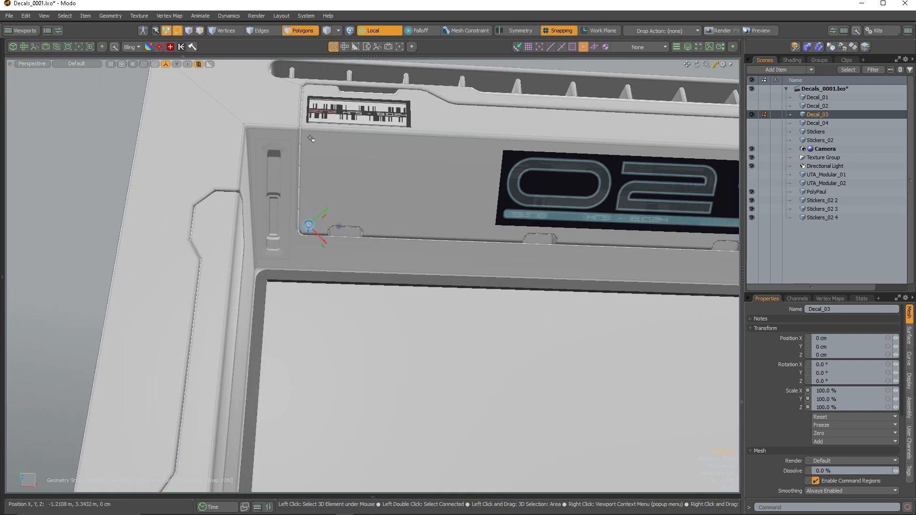
{"action": "left_click_drag", "start_coordinate": [342, 149], "coordinate": [422, 80], "text": "alt"}
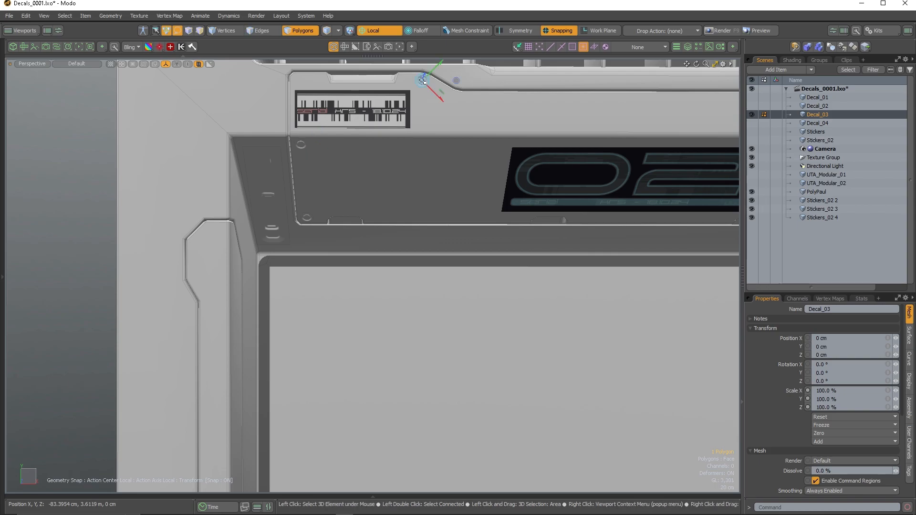
Copy the round bolt decal around the rib cutouts on both sides of the housing's lower edge.
{"action": "key", "text": "a"}
{"action": "scroll", "coordinate": [312, 152], "scroll_direction": "up", "scroll_amount": 3}
{"action": "left_click_drag", "start_coordinate": [401, 200], "coordinate": [466, 186], "text": "alt"}
{"action": "key", "text": "a"}
{"action": "scroll", "coordinate": [477, 334], "scroll_direction": "up", "scroll_amount": 3}
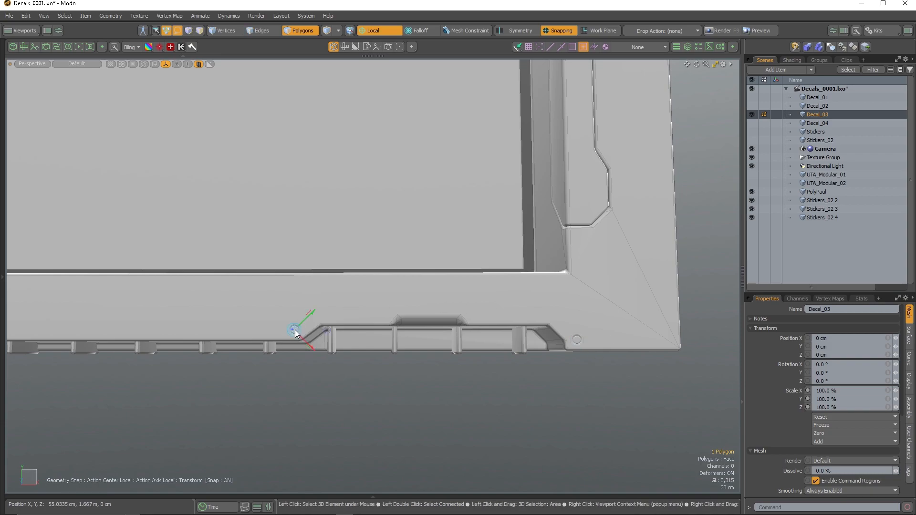
{"action": "scroll", "coordinate": [398, 308], "scroll_direction": "down", "scroll_amount": 1}
{"action": "scroll", "coordinate": [527, 311], "scroll_direction": "up", "scroll_amount": 1}
{"action": "scroll", "coordinate": [527, 308], "scroll_direction": "down", "scroll_amount": 3}
{"action": "scroll", "coordinate": [295, 315], "scroll_direction": "up", "scroll_amount": 4}
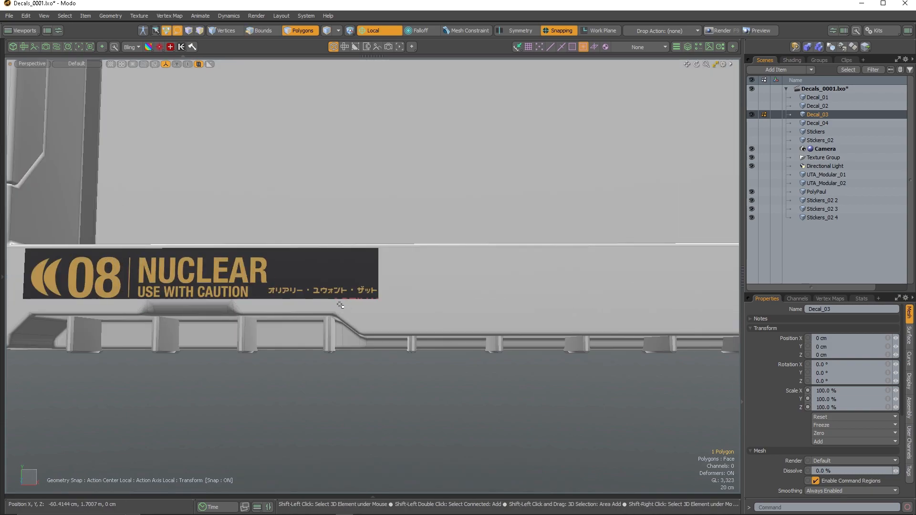
{"action": "scroll", "coordinate": [340, 305], "scroll_direction": "down", "scroll_amount": 3}
{"action": "scroll", "coordinate": [297, 314], "scroll_direction": "up", "scroll_amount": 4}
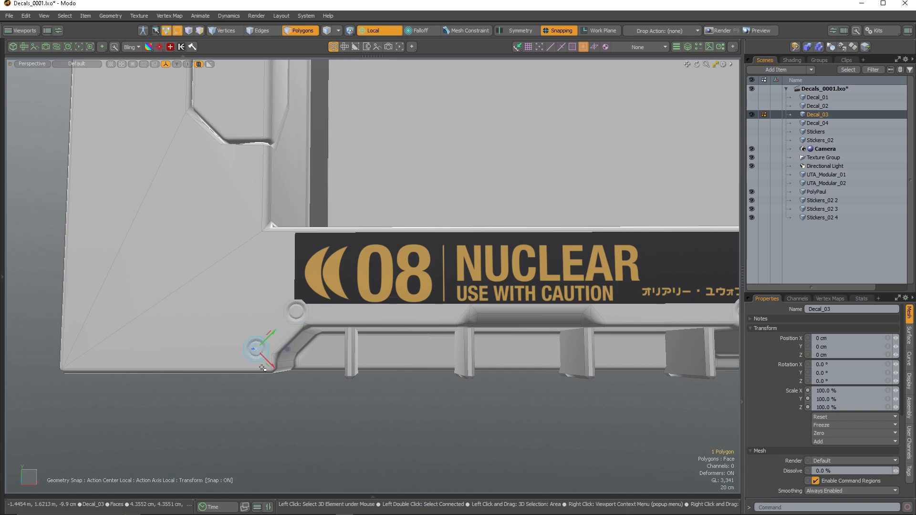
Copy the round bolt decal to the outer corners of the housing's front face.
{"action": "scroll", "coordinate": [256, 352], "scroll_direction": "down", "scroll_amount": 5}
{"action": "left_click", "coordinate": [221, 363]}
{"action": "left_click", "coordinate": [722, 363]}
{"action": "scroll", "coordinate": [284, 365], "scroll_direction": "down", "scroll_amount": 3}
{"action": "scroll", "coordinate": [239, 280], "scroll_direction": "up", "scroll_amount": 4}
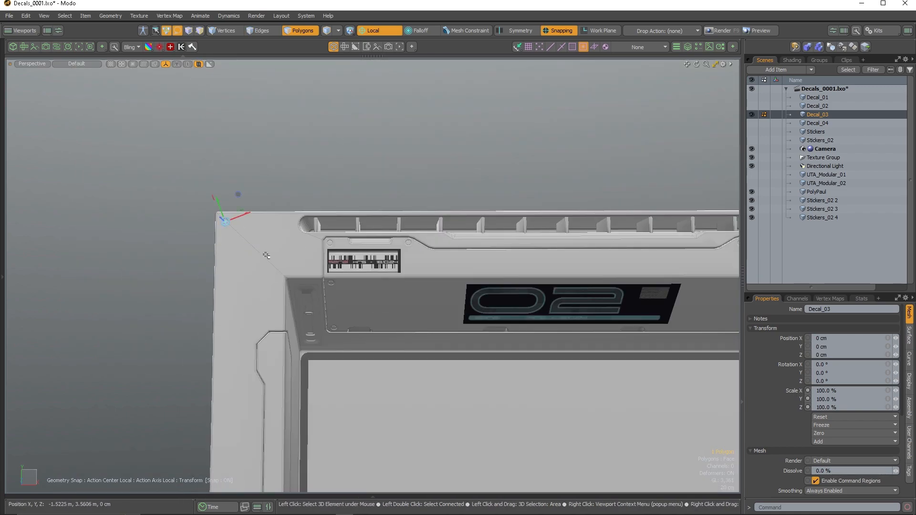
{"action": "scroll", "coordinate": [266, 256], "scroll_direction": "down", "scroll_amount": 5}
{"action": "scroll", "coordinate": [511, 224], "scroll_direction": "up", "scroll_amount": 5}
Place the angled plate decal from the Decal_03 sheet near the upper right corner of the housing's front face.
{"action": "scroll", "coordinate": [462, 352], "scroll_direction": "down", "scroll_amount": 5}
{"action": "scroll", "coordinate": [411, 406], "scroll_direction": "up", "scroll_amount": 5}
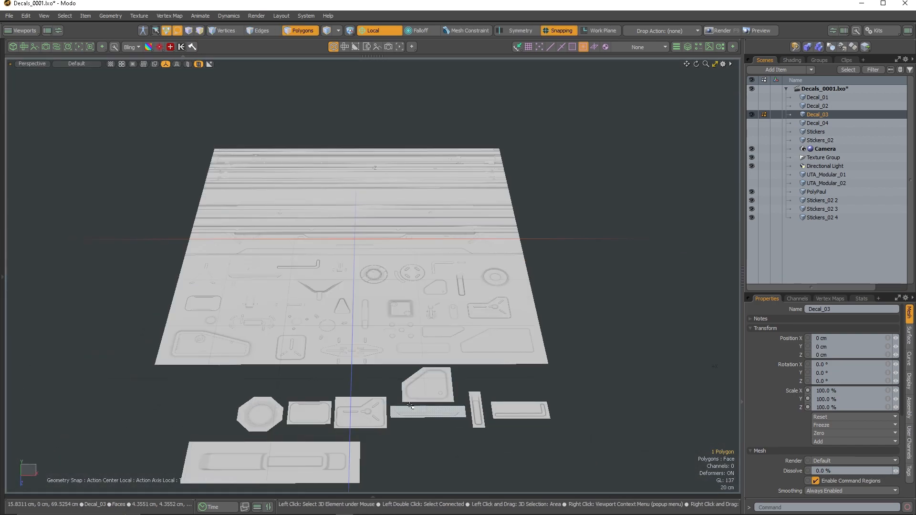
{"action": "left_click_drag", "start_coordinate": [410, 405], "coordinate": [410, 432], "text": "alt"}
{"action": "scroll", "coordinate": [371, 386], "scroll_direction": "down", "scroll_amount": 5}
{"action": "left_click_drag", "start_coordinate": [374, 382], "coordinate": [453, 287], "text": "alt"}
{"action": "scroll", "coordinate": [452, 178], "scroll_direction": "up", "scroll_amount": 2}
{"action": "left_click_drag", "start_coordinate": [483, 127], "coordinate": [401, 279], "text": "alt+shift"}
{"action": "scroll", "coordinate": [375, 296], "scroll_direction": "down", "scroll_amount": 5}
{"action": "scroll", "coordinate": [377, 324], "scroll_direction": "up", "scroll_amount": 6}
Try to place the narrow slot decal on the ledge below the screen and delete it.
{"action": "left_click", "coordinate": [387, 328]}
{"action": "scroll", "coordinate": [386, 328], "scroll_direction": "down", "scroll_amount": 5}
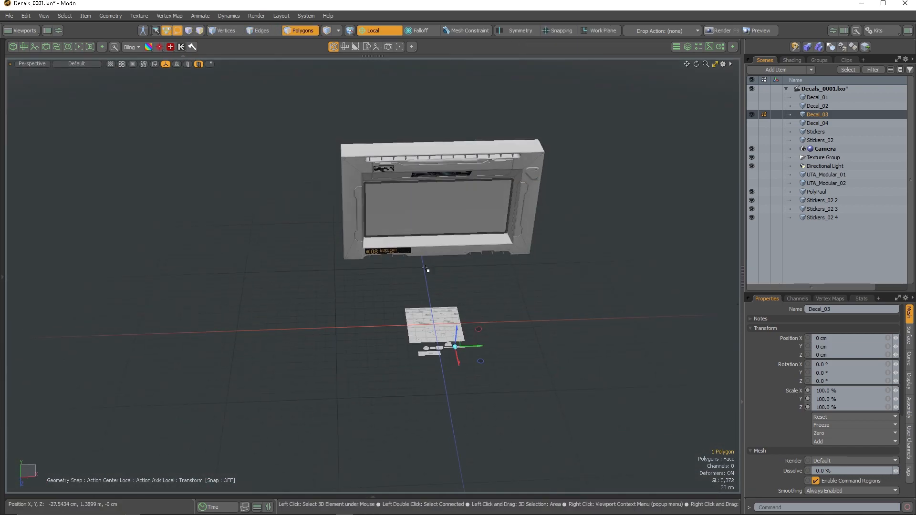
{"action": "scroll", "coordinate": [409, 360], "scroll_direction": "up", "scroll_amount": 6}
{"action": "left_click", "coordinate": [417, 321]}
{"action": "left_click_drag", "start_coordinate": [409, 360], "coordinate": [234, 360], "text": "alt"}
{"action": "scroll", "coordinate": [413, 376], "scroll_direction": "down", "scroll_amount": 5}
{"action": "key", "text": "w"}
{"action": "key", "text": "x"}
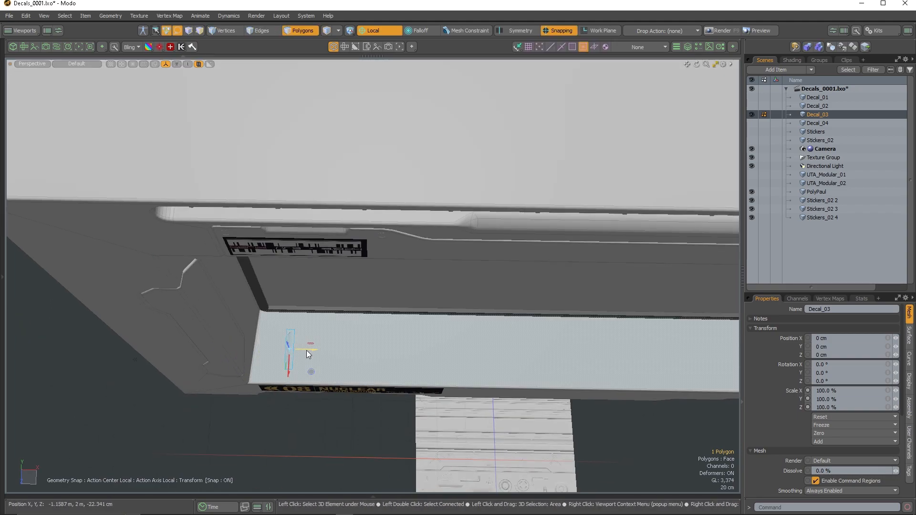
{"action": "mouse_move", "coordinate": [308, 351]}
{"action": "left_mouse_down", "text": "alt"}
{"action": "mouse_move", "coordinate": [241, 366]}
{"action": "mouse_move", "coordinate": [313, 364]}
{"action": "mouse_move", "coordinate": [310, 354]}
{"action": "left_mouse_up", "text": "alt"}
{"action": "key", "text": "Delete"}
Place the thin bar decal near the front face's lower right corner and copy it near the upper left corner.
{"action": "scroll", "coordinate": [334, 334], "scroll_direction": "down", "scroll_amount": 6}
{"action": "left_click_drag", "start_coordinate": [349, 396], "coordinate": [369, 405], "text": "alt"}
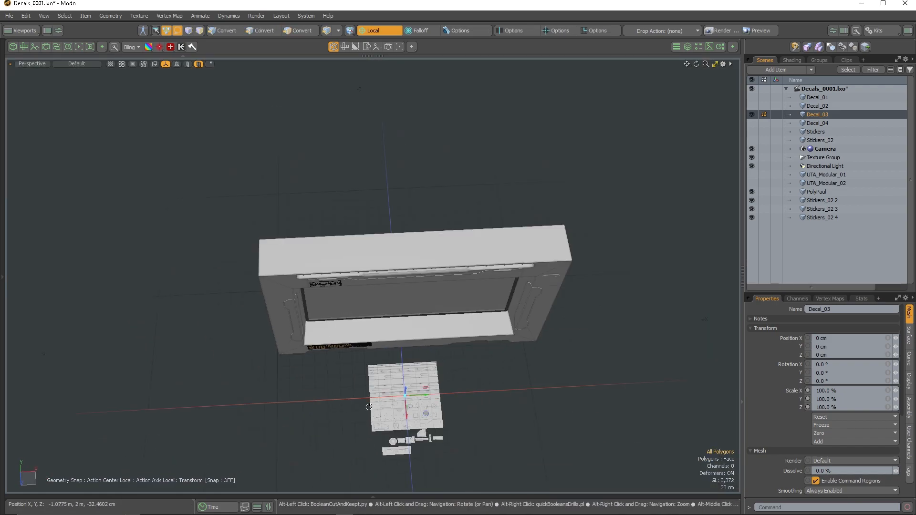
{"action": "scroll", "coordinate": [382, 415], "scroll_direction": "up", "scroll_amount": 5}
{"action": "scroll", "coordinate": [447, 404], "scroll_direction": "down", "scroll_amount": 3}
{"action": "left_click_drag", "start_coordinate": [430, 386], "coordinate": [346, 243], "text": "alt"}
{"action": "scroll", "coordinate": [350, 234], "scroll_direction": "down", "scroll_amount": 4}
{"action": "scroll", "coordinate": [338, 193], "scroll_direction": "up", "scroll_amount": 6}
{"action": "left_click_drag", "start_coordinate": [323, 186], "coordinate": [326, 206], "text": "alt"}
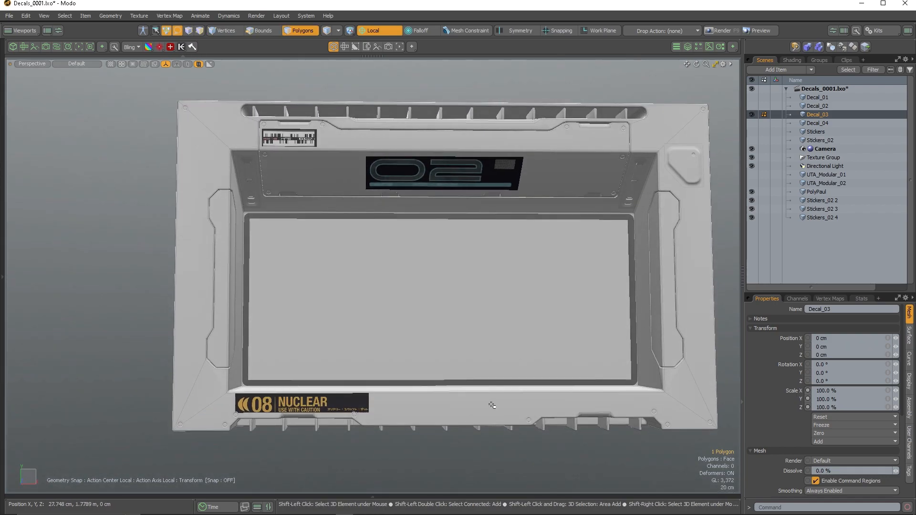
{"action": "key", "text": "x"}
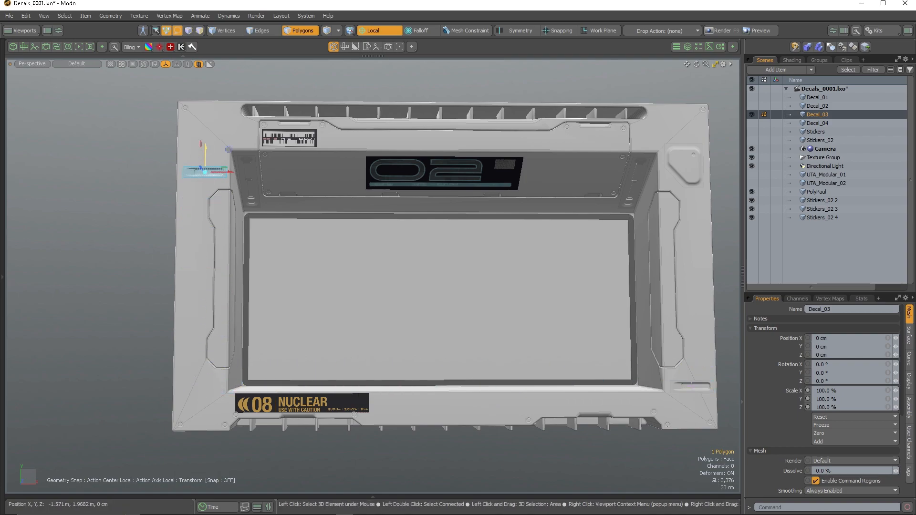
Place the narrow slot decal upright on the sloped hatch face to the right of the 02 sticker.
{"action": "left_click_drag", "start_coordinate": [316, 202], "coordinate": [494, 186], "text": "alt"}
{"action": "key", "text": "x"}
{"action": "scroll", "coordinate": [493, 177], "scroll_direction": "up", "scroll_amount": 2}
{"action": "left_click", "coordinate": [472, 166]}
{"action": "key", "text": "e"}
{"action": "left_click_drag", "start_coordinate": [492, 154], "coordinate": [464, 166]}
{"action": "key", "text": "r"}
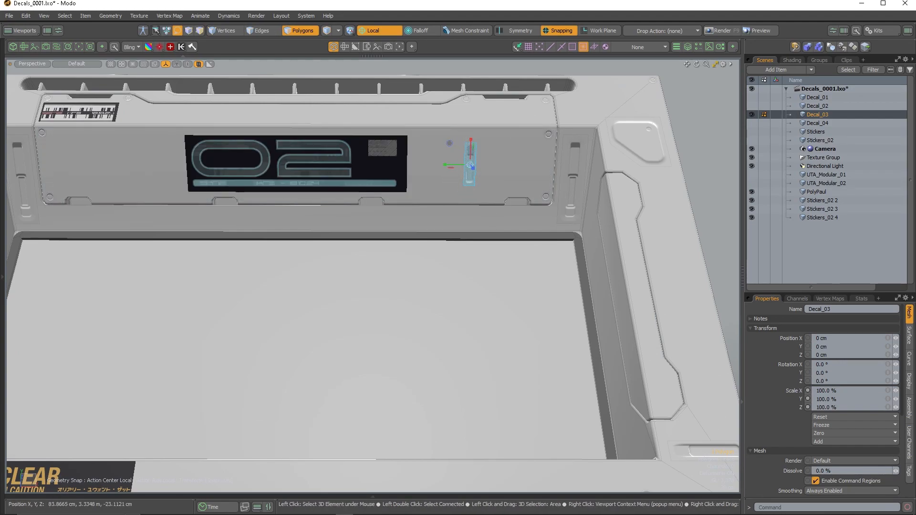
Slice the slot decal into three sections to lengthen it, and shift it toward the hatch panel's right end.
{"action": "scroll", "coordinate": [473, 154], "scroll_direction": "up", "scroll_amount": 5}
{"action": "key", "text": "alt+c"}
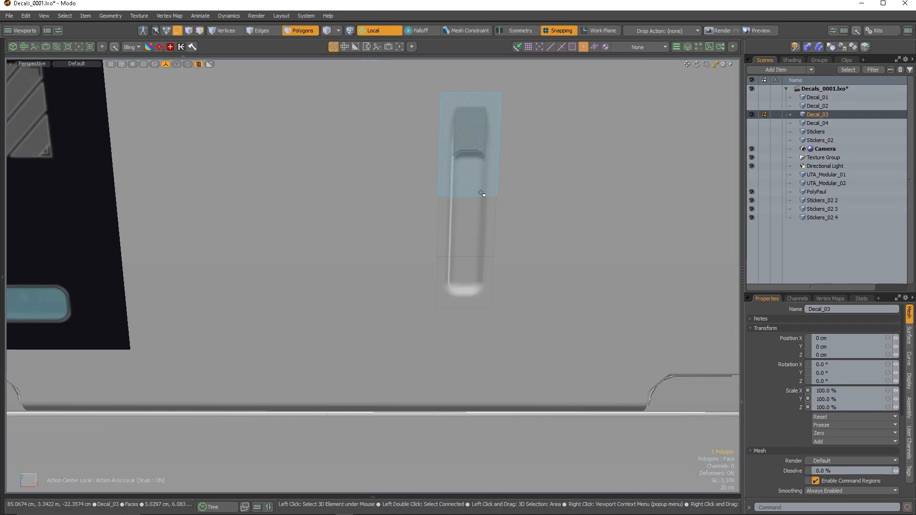
{"action": "key", "text": "w"}
{"action": "key", "text": "x"}
{"action": "scroll", "coordinate": [481, 183], "scroll_direction": "down", "scroll_amount": 5}
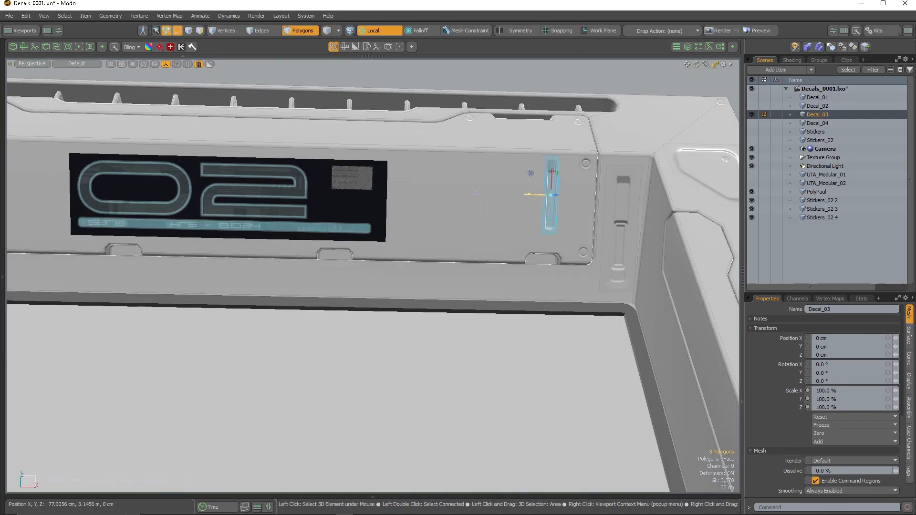
{"action": "left_click_drag", "start_coordinate": [541, 217], "coordinate": [501, 305], "text": "alt"}
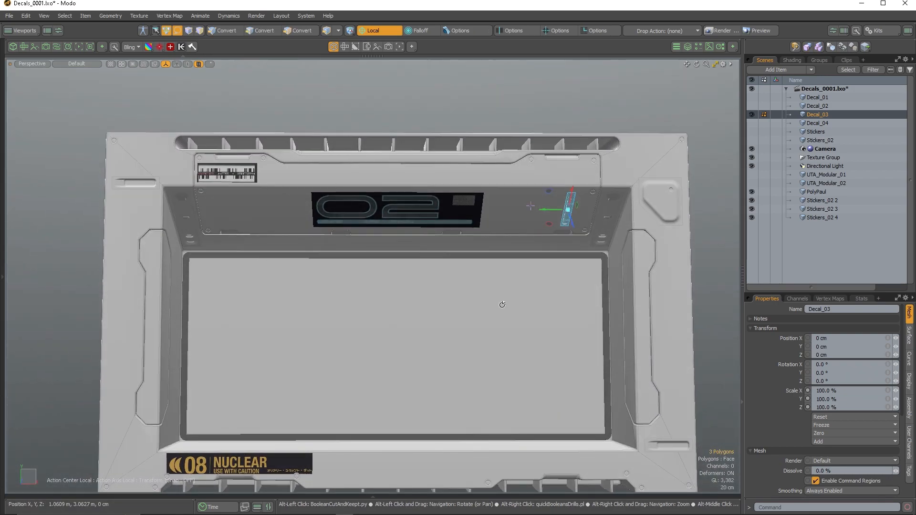
Place another thin bar decal beside the barcode sticker on the hatch panel's front strip.
{"action": "key", "text": "x"}
{"action": "left_click", "coordinate": [286, 179]}
{"action": "scroll", "coordinate": [286, 179], "scroll_direction": "up", "scroll_amount": 5}
{"action": "left_click_drag", "start_coordinate": [286, 179], "coordinate": [227, 224], "text": "alt"}
{"action": "scroll", "coordinate": [226, 224], "scroll_direction": "down", "scroll_amount": 5}
{"action": "key", "text": "ctrl+z"}
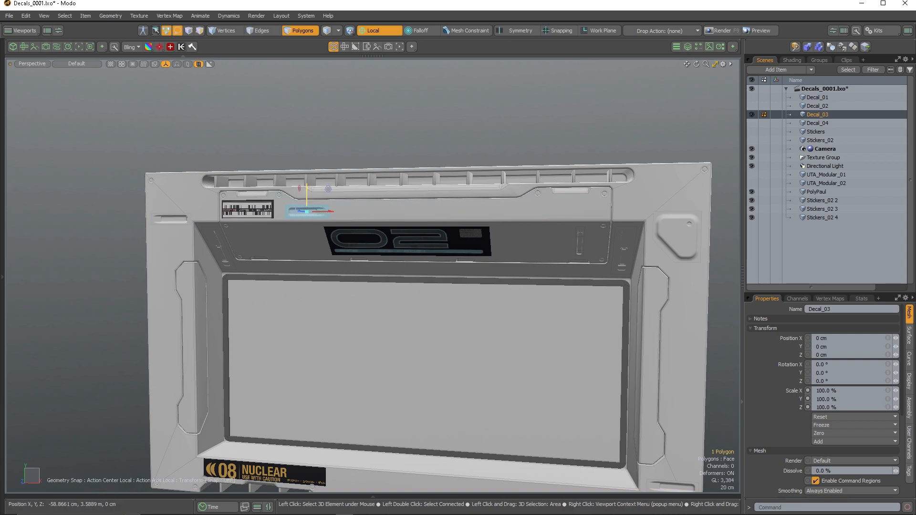
Separate all decals placed on the housing, excluding those on the sheet, into their own meshes and hide Decal_03.
{"action": "scroll", "coordinate": [377, 193], "scroll_direction": "down", "scroll_amount": 5}
{"action": "left_click_drag", "start_coordinate": [382, 196], "coordinate": [425, 216], "text": "alt"}
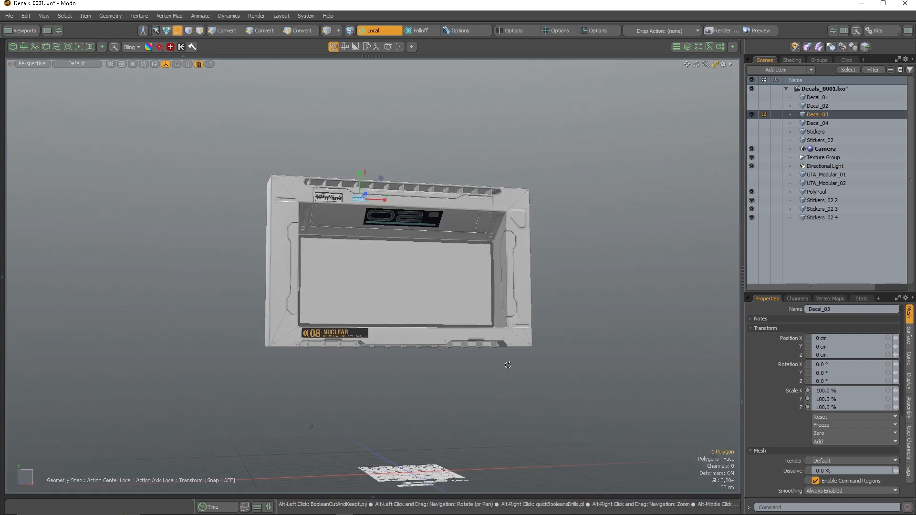
{"action": "key", "text": "bracketleft"}
{"action": "left_click_drag", "start_coordinate": [507, 365], "coordinate": [539, 398], "text": "alt"}
{"action": "key", "text": "q"}
{"action": "left_click_drag", "start_coordinate": [370, 324], "coordinate": [544, 402], "text": "ctrl"}
{"action": "key", "text": "ctrl+shift+x"}
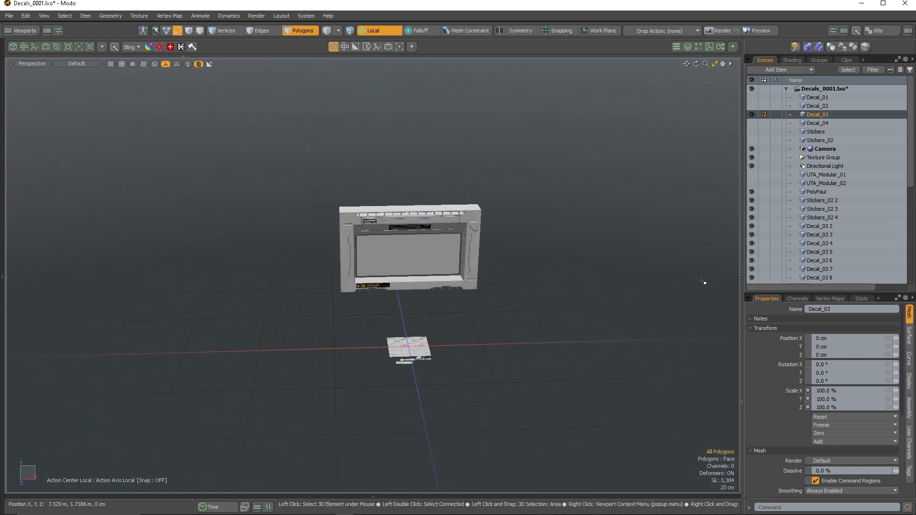
{"action": "key", "text": "h"}
{"action": "scroll", "coordinate": [817, 253], "scroll_direction": "down", "scroll_amount": 5}
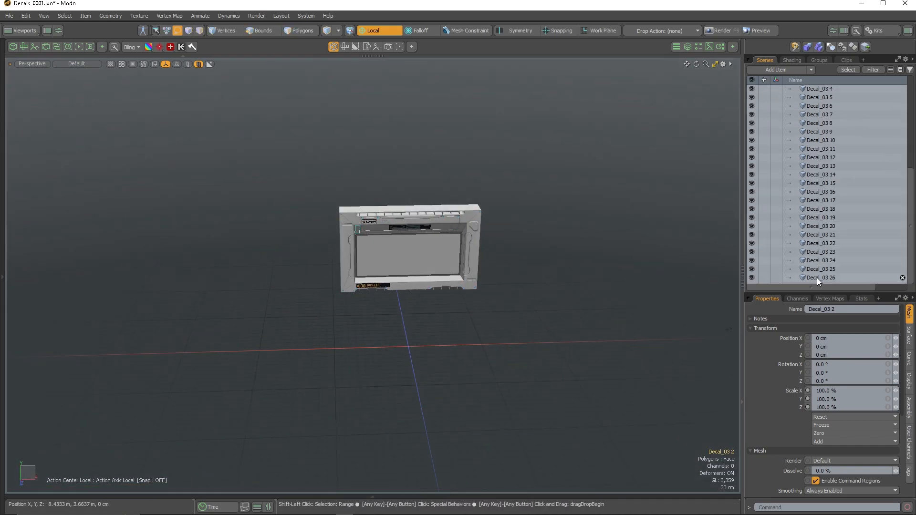
Merge all the separated decal meshes, Decal_03 2 through Decal_03 26, into a single Decal_03 2 mesh.
{"action": "left_click", "coordinate": [817, 278], "text": "shift"}
{"action": "scroll", "coordinate": [818, 267], "scroll_direction": "up", "scroll_amount": 5}
{"action": "left_click_drag", "start_coordinate": [822, 261], "coordinate": [752, 227]}
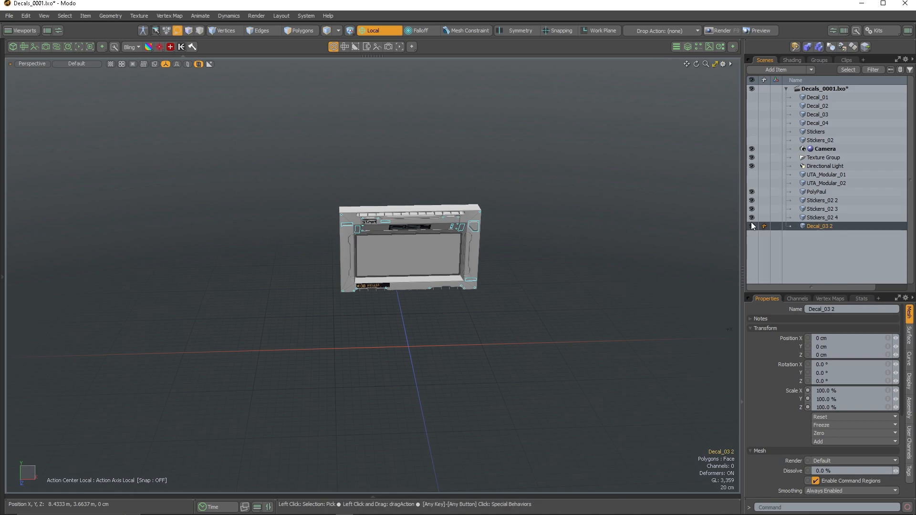
Consolidate the separate sticker meshes on the housing into Stickers_02 2 and clear the item selection.
{"action": "left_click", "coordinate": [815, 218]}
{"action": "key", "text": "Delete"}
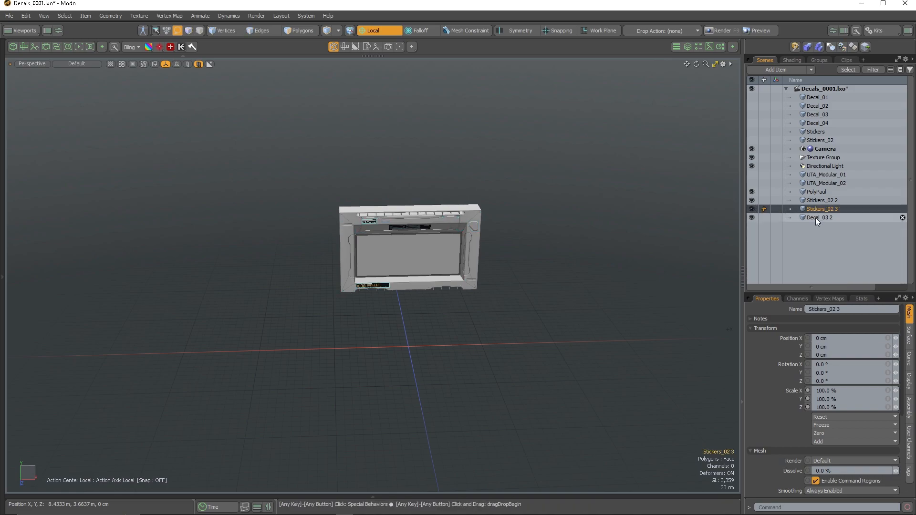
{"action": "left_click", "coordinate": [772, 202]}
{"action": "left_click", "coordinate": [818, 209]}
{"action": "key", "text": "Delete"}
{"action": "left_click", "coordinate": [815, 191]}
{"action": "left_click", "coordinate": [819, 210]}
{"action": "key", "text": "Escape"}
{"action": "scroll", "coordinate": [404, 242], "scroll_direction": "up", "scroll_amount": 5}
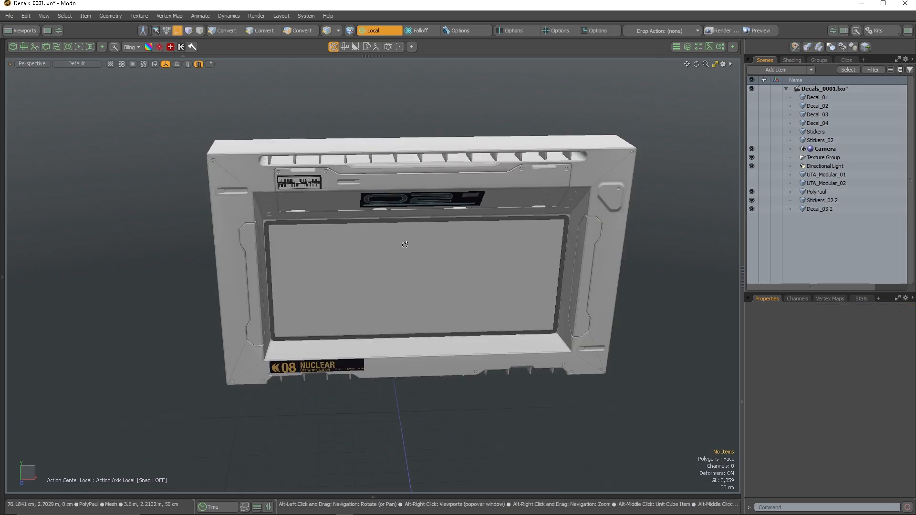
Switch the viewport to Advanced shading and inspect the stickers and decals on the display housing from several angles.
{"action": "left_click_drag", "start_coordinate": [403, 241], "coordinate": [377, 167], "text": "alt"}
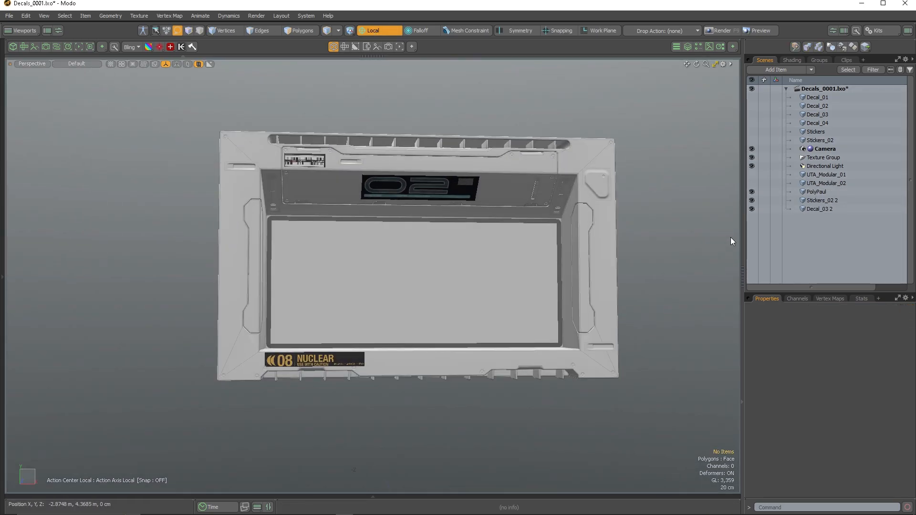
{"action": "left_click_drag", "start_coordinate": [732, 236], "coordinate": [621, 277], "text": "alt"}
{"action": "scroll", "coordinate": [415, 193], "scroll_direction": "up", "scroll_amount": 3}
{"action": "left_click", "coordinate": [411, 190]}
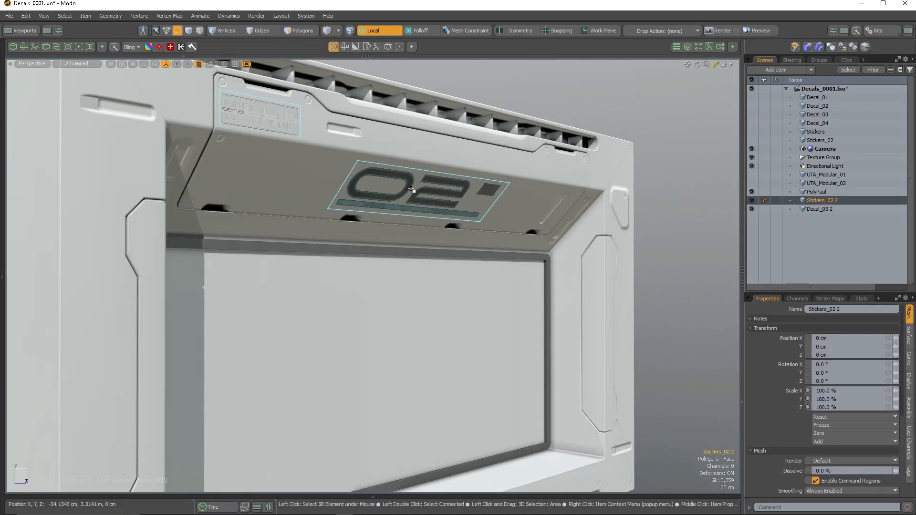
{"action": "key", "text": "3"}
{"action": "left_click", "coordinate": [437, 204]}
{"action": "key", "text": "5"}
{"action": "left_click_drag", "start_coordinate": [525, 271], "coordinate": [471, 266], "text": "alt"}
{"action": "scroll", "coordinate": [410, 291], "scroll_direction": "down", "scroll_amount": 3}
{"action": "left_click", "coordinate": [645, 287]}
{"action": "left_click_drag", "start_coordinate": [573, 273], "coordinate": [656, 234], "text": "alt"}
{"action": "scroll", "coordinate": [644, 233], "scroll_direction": "up", "scroll_amount": 1}
{"action": "left_click", "coordinate": [742, 276]}
{"action": "left_click_drag", "start_coordinate": [728, 305], "coordinate": [704, 234], "text": "alt"}
{"action": "scroll", "coordinate": [749, 282], "scroll_direction": "down", "scroll_amount": 1}
Unhide the UTA_Modular_02 base unit beneath the display housing and widen the 3D view over the item list.
{"action": "left_click", "coordinate": [913, 277]}
{"action": "left_click", "coordinate": [751, 183]}
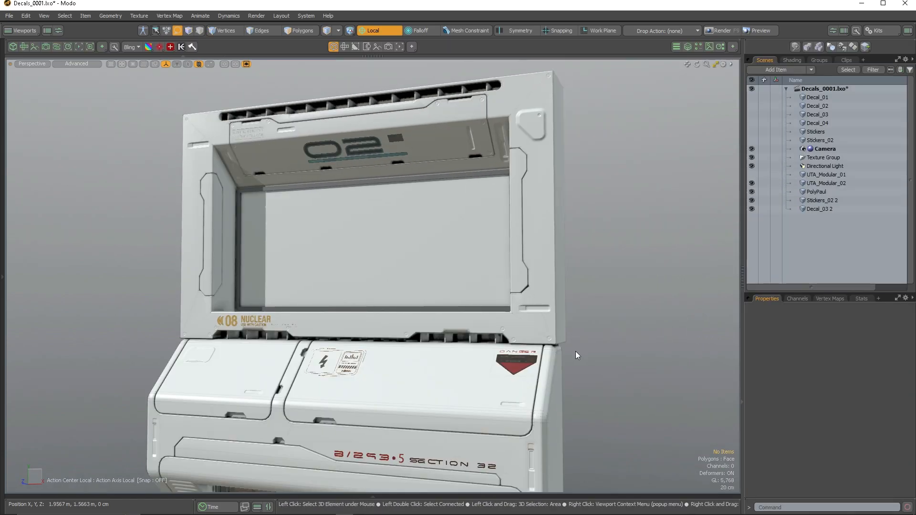
{"action": "left_click_drag", "start_coordinate": [579, 379], "coordinate": [634, 205], "text": "alt"}
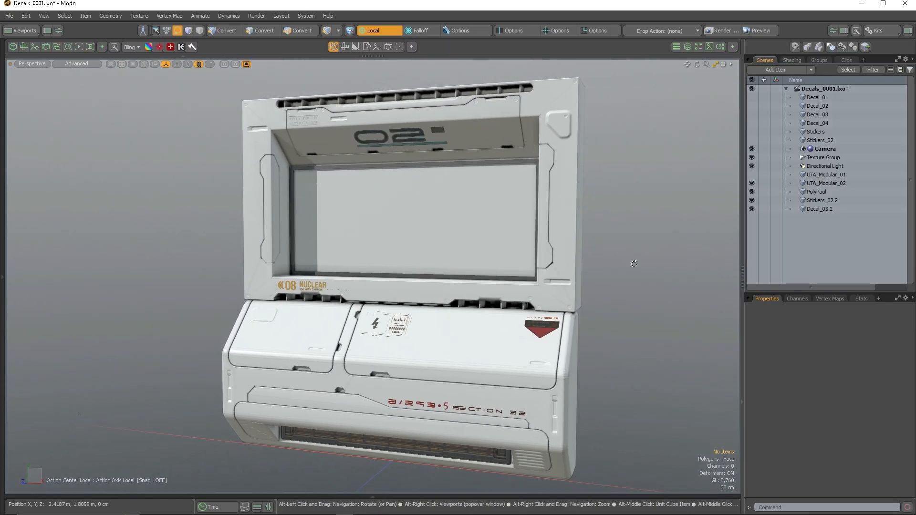
{"action": "left_click", "coordinate": [742, 207]}
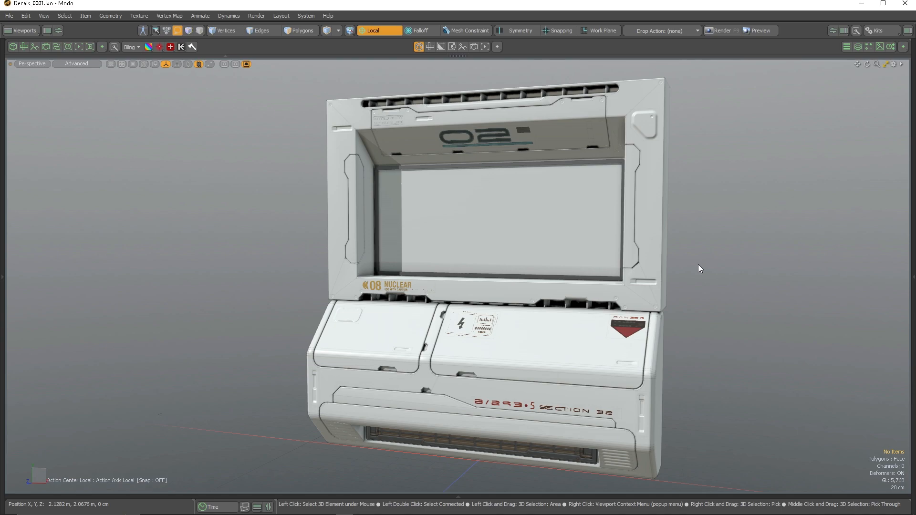
Try the Screen Space Reflections option in the viewport's advanced settings while viewing the console.
{"action": "left_click", "coordinate": [894, 64]}
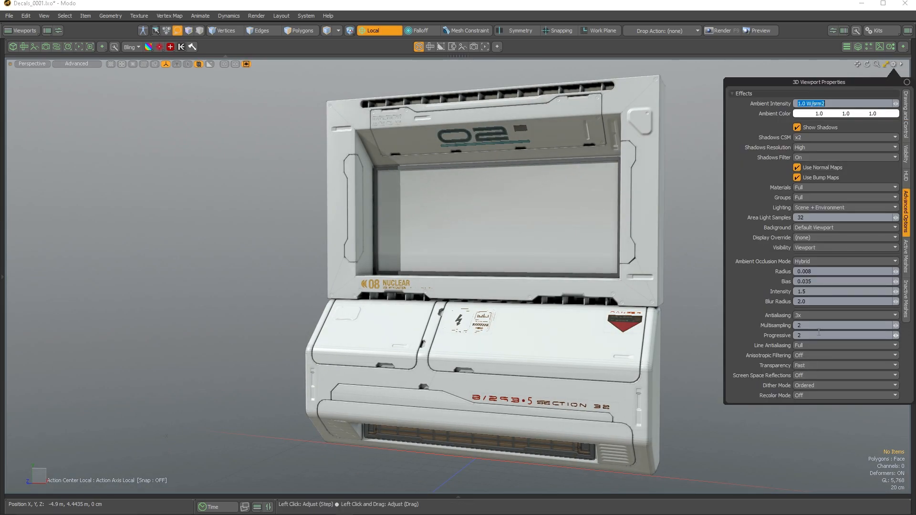
{"action": "left_click", "coordinate": [811, 376]}
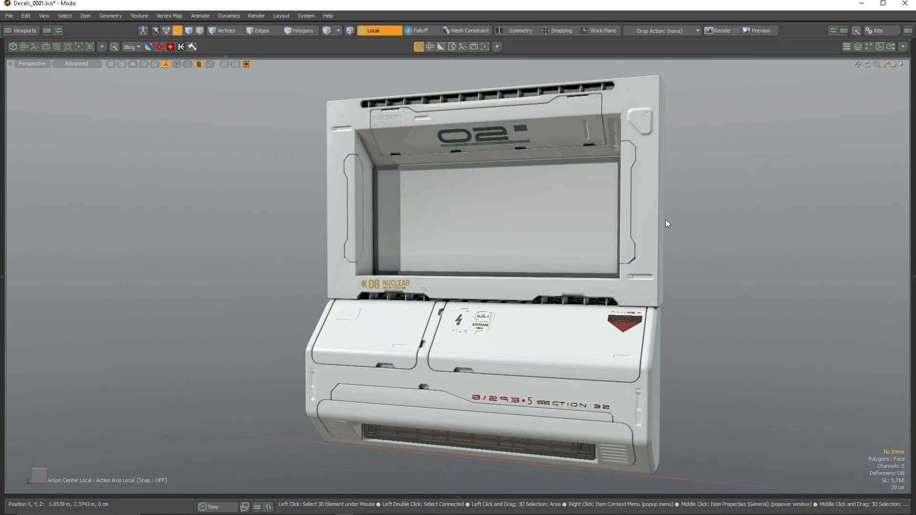
{"action": "left_click_drag", "start_coordinate": [712, 214], "coordinate": [765, 219], "text": "alt"}
{"action": "left_click", "coordinate": [894, 64]}
{"action": "left_click", "coordinate": [804, 375]}
{"action": "left_click", "coordinate": [804, 368]}
{"action": "left_click_drag", "start_coordinate": [493, 205], "coordinate": [445, 201], "text": "alt"}
Select the screen polygon and examine the Multi-Fractal bump and Gradient transparency layers of the Glass material.
{"action": "key", "text": "3"}
{"action": "left_click", "coordinate": [451, 205]}
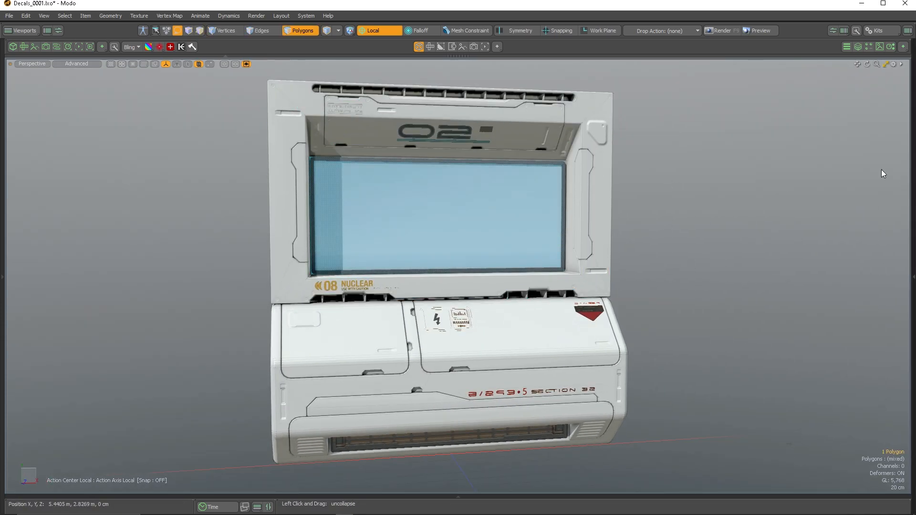
{"action": "left_click", "coordinate": [913, 189]}
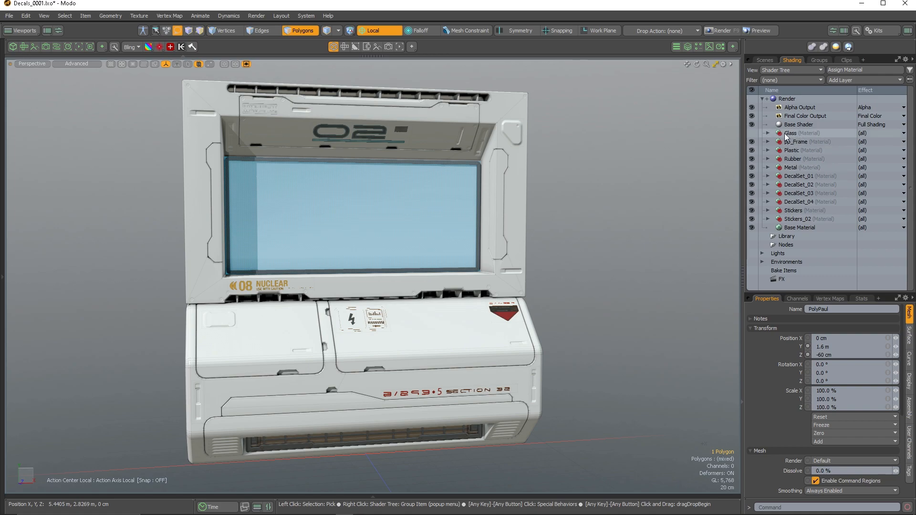
{"action": "left_click", "coordinate": [768, 133]}
{"action": "left_click", "coordinate": [805, 142]}
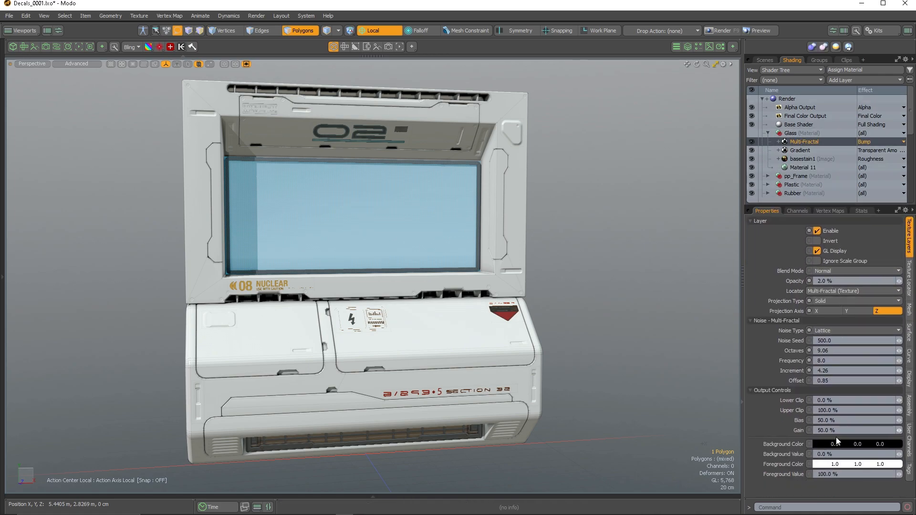
{"action": "left_click", "coordinate": [912, 281]}
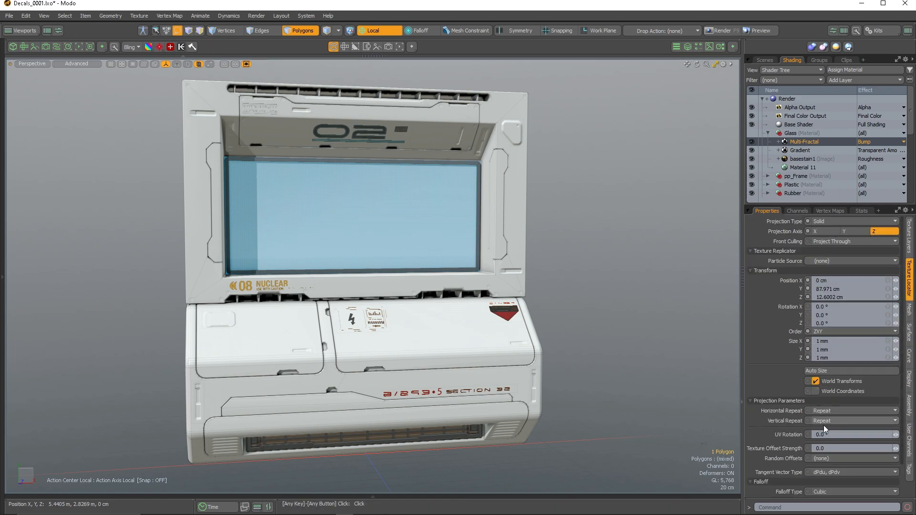
{"action": "left_click", "coordinate": [801, 150]}
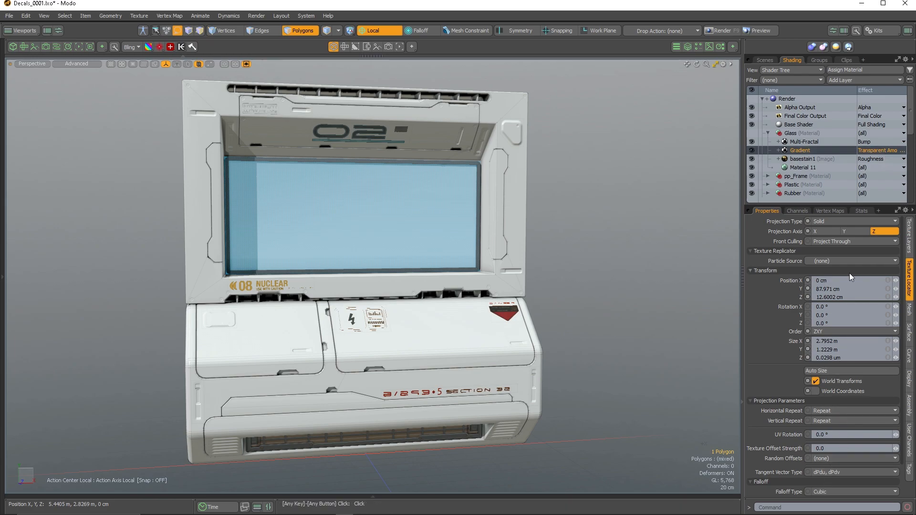
{"action": "left_click", "coordinate": [909, 234]}
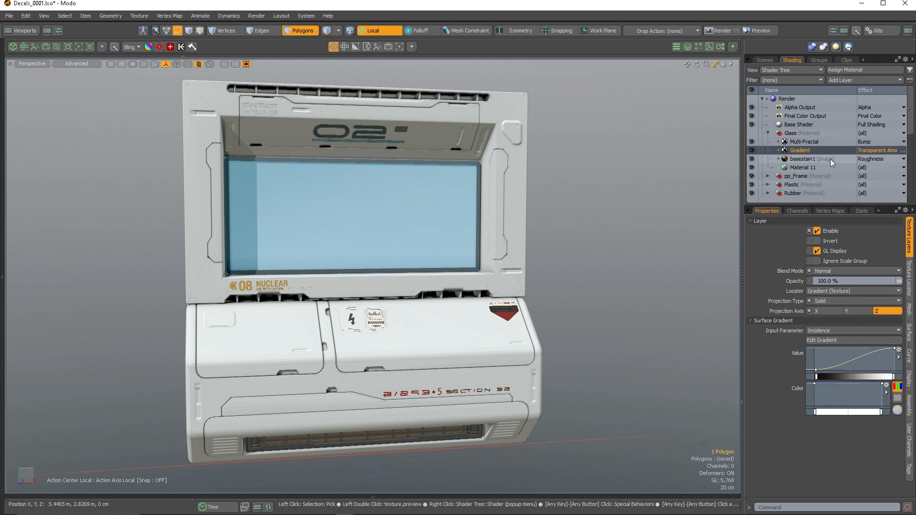
Examine the Glass material's basestain1 roughness image and the reflection and transparency settings of Material 11.
{"action": "double_click", "coordinate": [807, 159]}
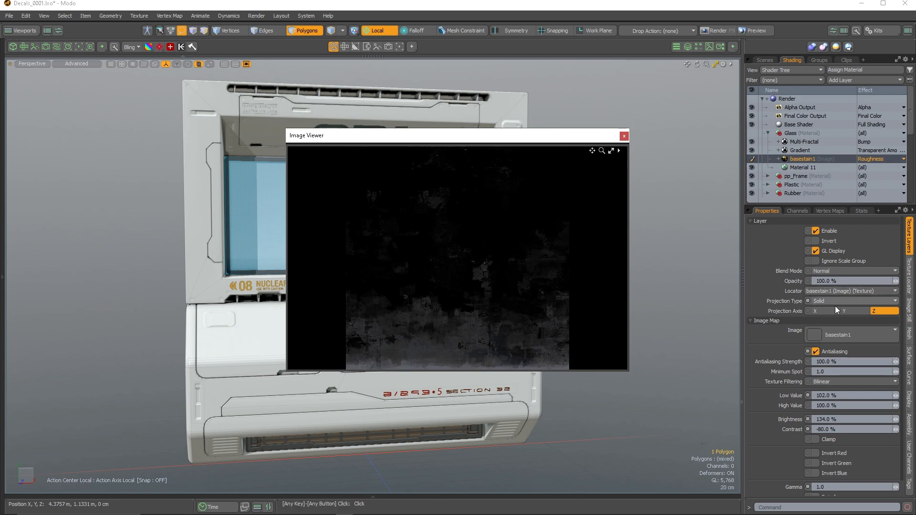
{"action": "scroll", "coordinate": [835, 390], "scroll_direction": "down", "scroll_amount": 1}
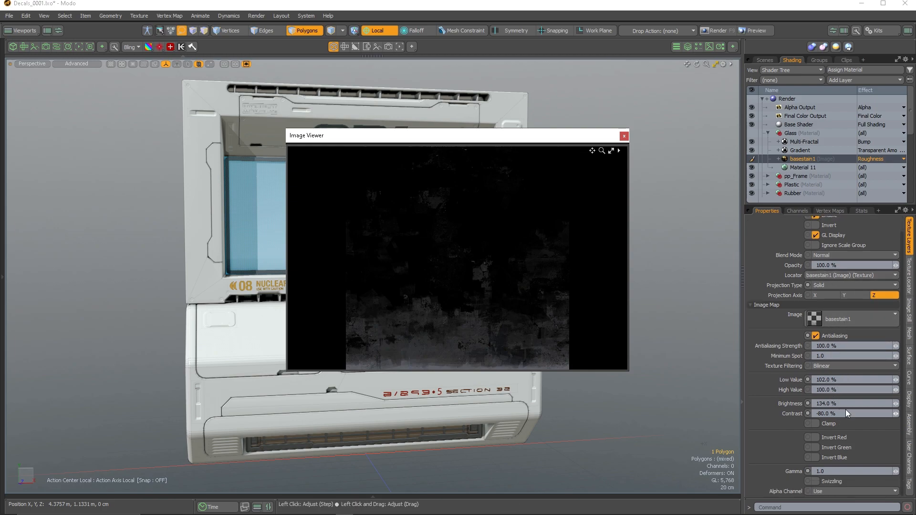
{"action": "left_click", "coordinate": [803, 168]}
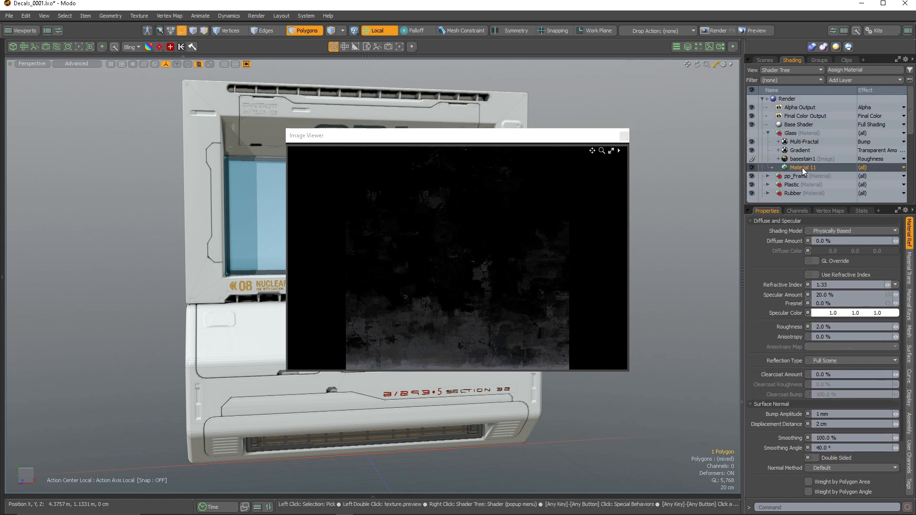
{"action": "scroll", "coordinate": [872, 375], "scroll_direction": "down", "scroll_amount": 2}
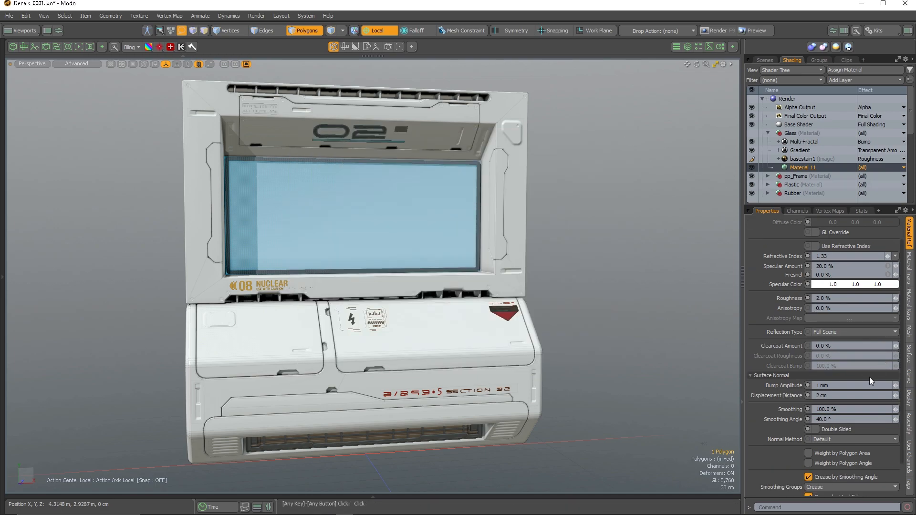
{"action": "scroll", "coordinate": [857, 324], "scroll_direction": "up", "scroll_amount": 2}
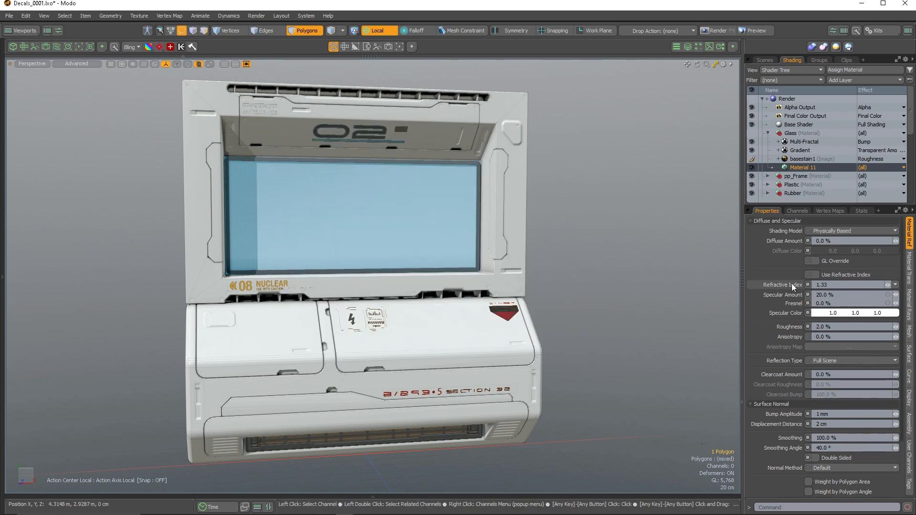
{"action": "left_click", "coordinate": [910, 262]}
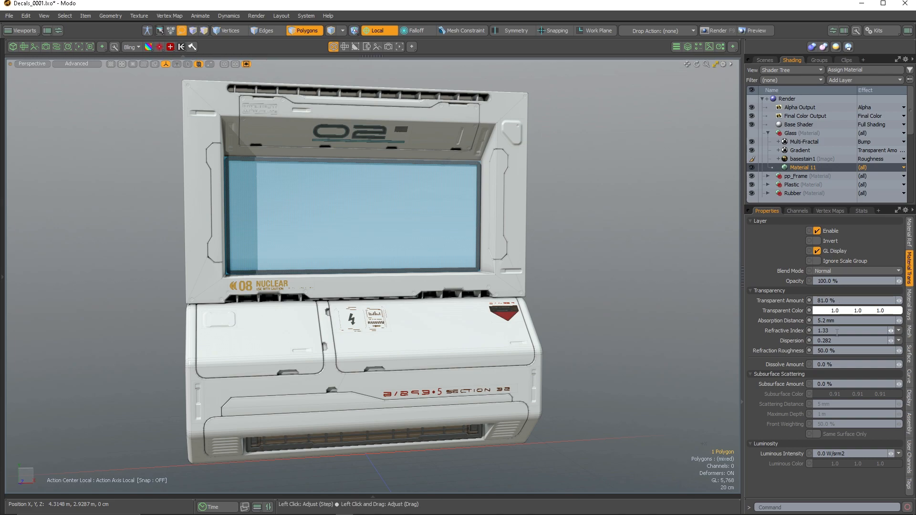
{"action": "left_click", "coordinate": [909, 232]}
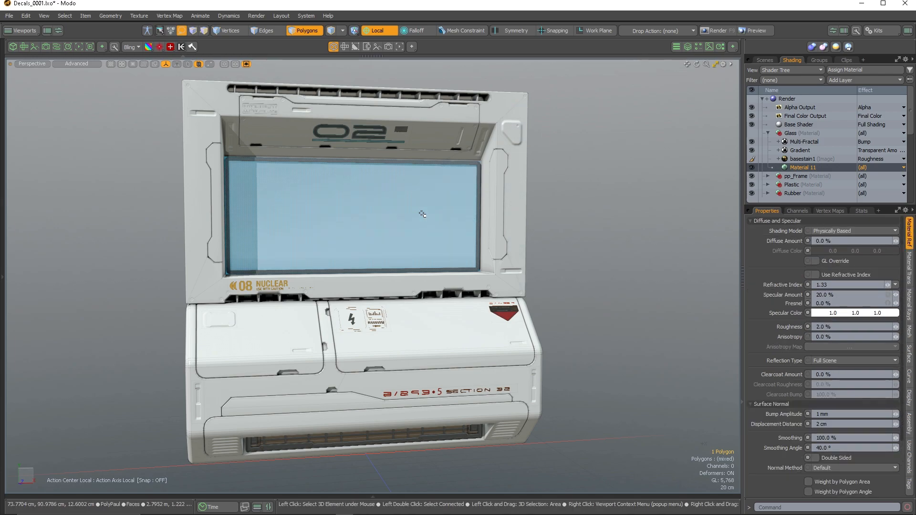
Assign the existing Glass material to the selected screen polygon and clear the selection.
{"action": "left_click", "coordinate": [794, 134]}
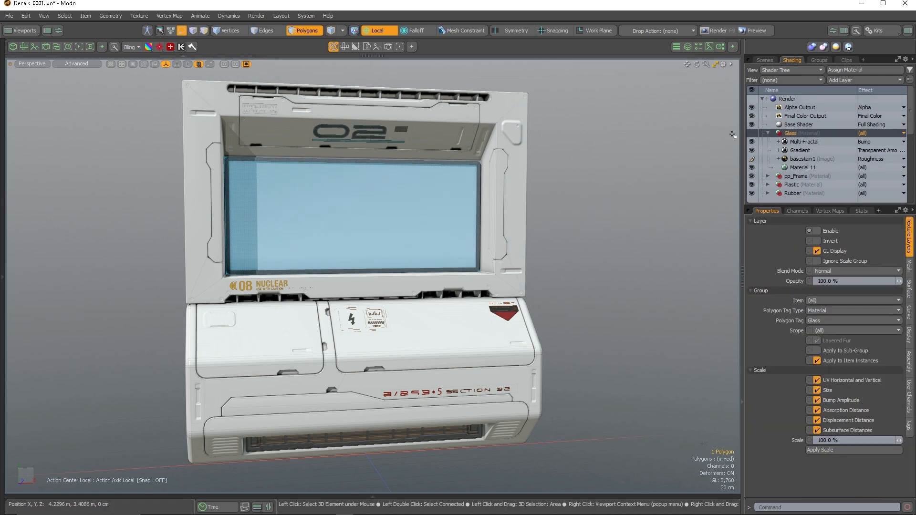
{"action": "key", "text": "m"}
{"action": "left_click", "coordinate": [499, 119]}
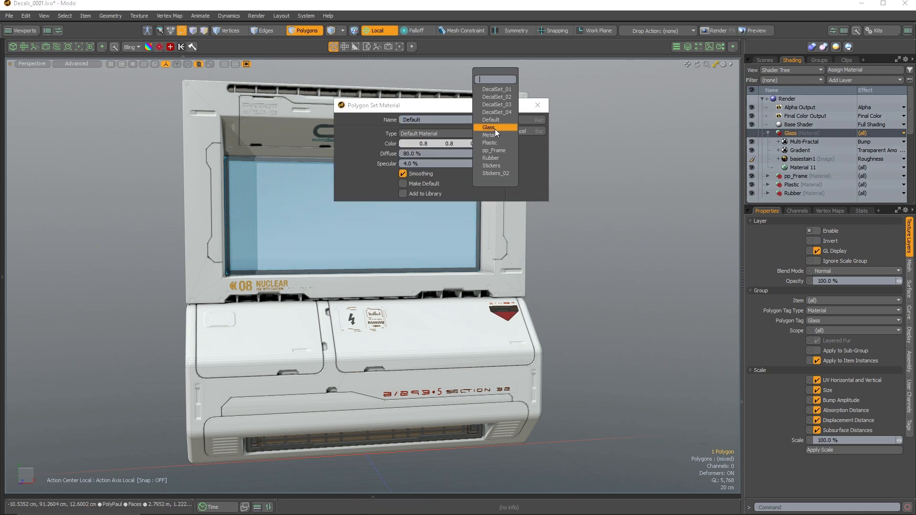
{"action": "left_click", "coordinate": [487, 128]}
{"action": "left_click", "coordinate": [522, 121]}
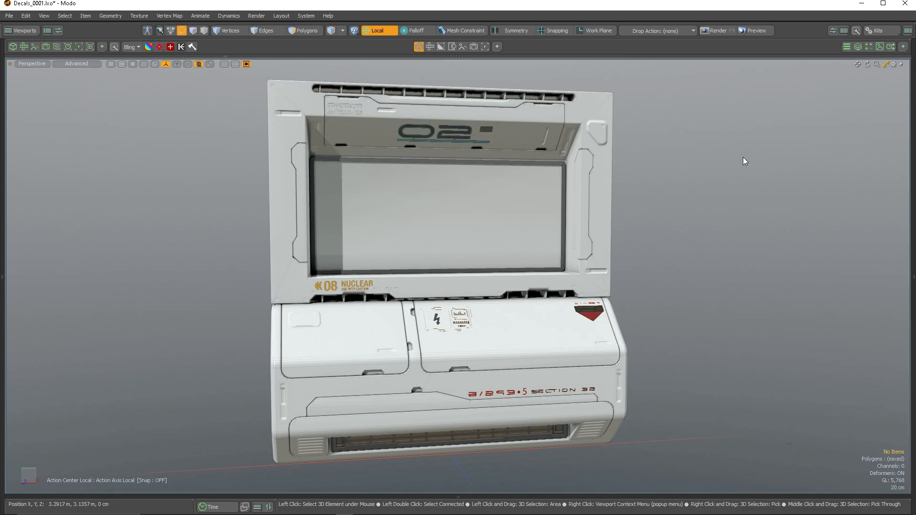
{"action": "left_click", "coordinate": [743, 157]}
Check the screen polygon in Default shading and return the viewport to Advanced shading.
{"action": "left_click", "coordinate": [72, 63]}
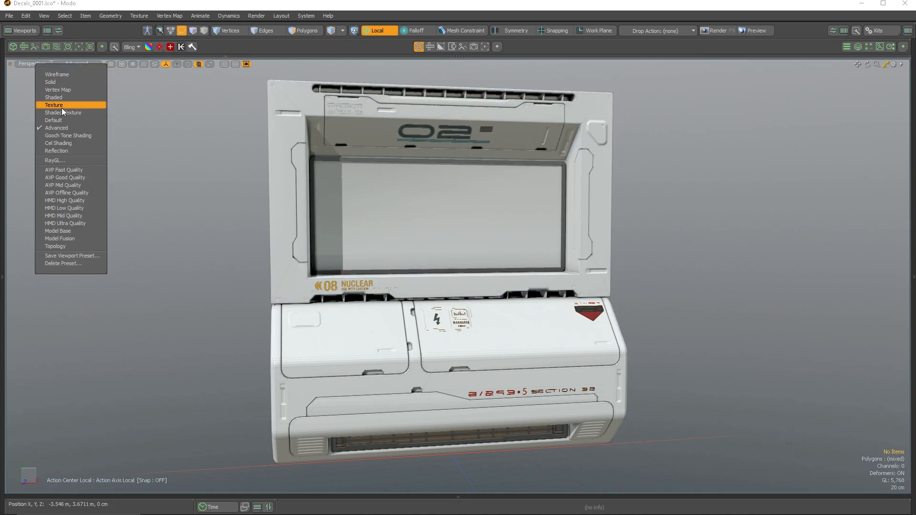
{"action": "left_click", "coordinate": [58, 122]}
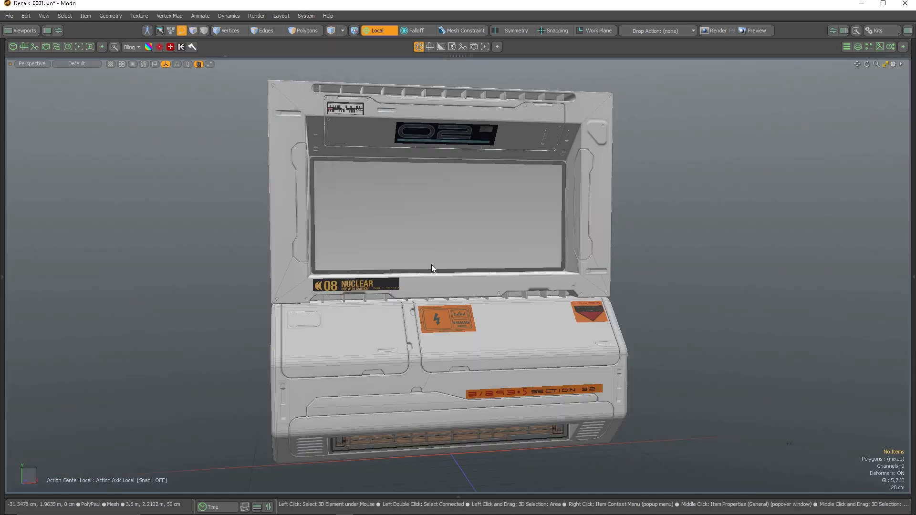
{"action": "key", "text": "3"}
{"action": "left_click", "coordinate": [444, 234]}
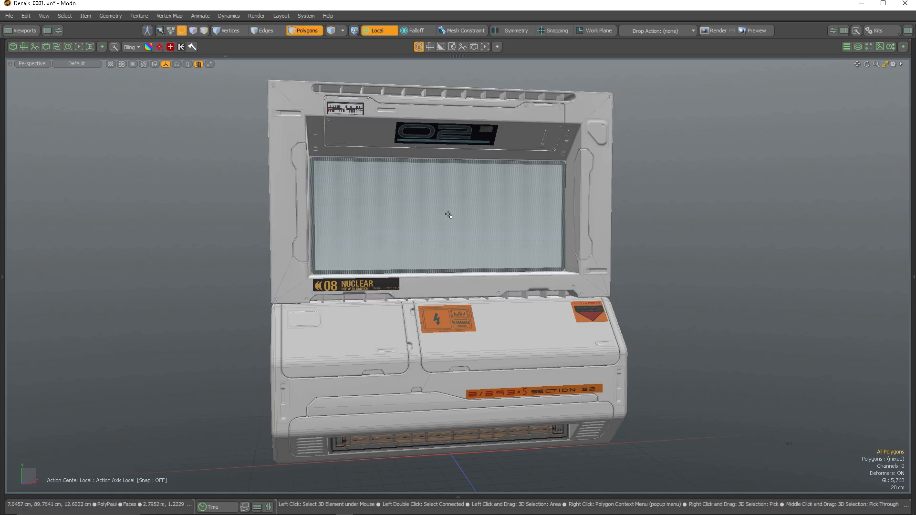
{"action": "right_click", "coordinate": [444, 234]}
{"action": "mouse_move", "coordinate": [446, 250]}
{"action": "key", "text": "Escape"}
{"action": "key", "text": "5"}
{"action": "left_click", "coordinate": [133, 188]}
{"action": "left_click", "coordinate": [73, 62]}
{"action": "left_click", "coordinate": [61, 126]}
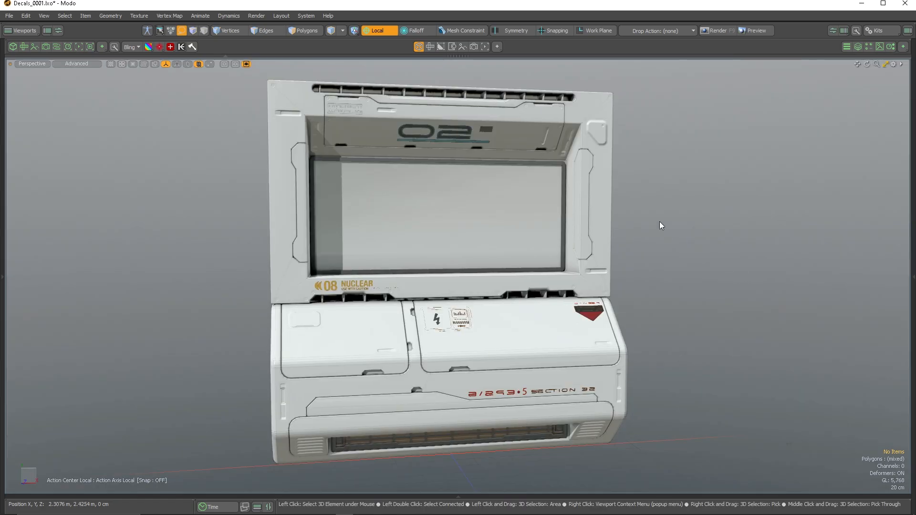
Open the render Preview and frame the display housing to examine how its screen renders.
{"action": "left_click_drag", "start_coordinate": [660, 222], "coordinate": [530, 238], "text": "alt"}
{"action": "left_click", "coordinate": [756, 30]}
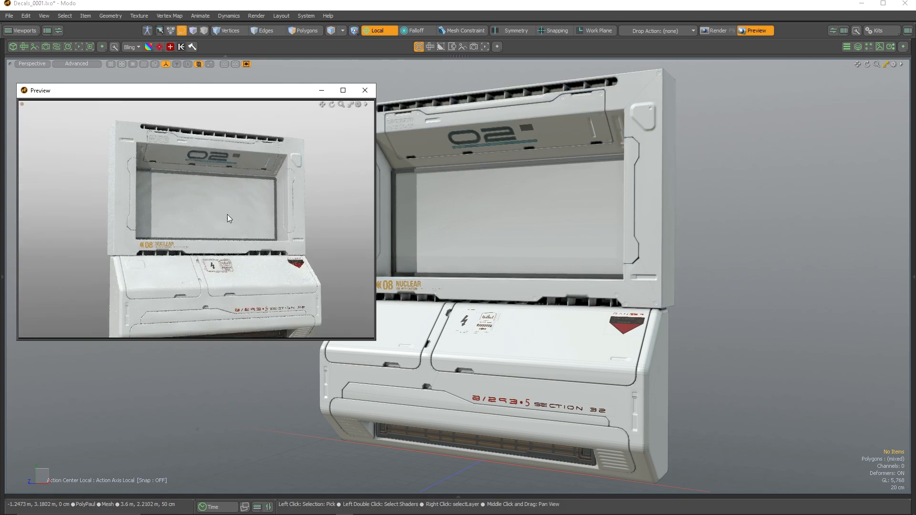
{"action": "left_click_drag", "start_coordinate": [217, 252], "coordinate": [190, 253], "text": "alt"}
{"action": "right_click_drag", "start_coordinate": [190, 253], "coordinate": [236, 259], "text": "alt"}
{"action": "middle_click_drag", "start_coordinate": [236, 259], "coordinate": [248, 287], "text": "alt"}
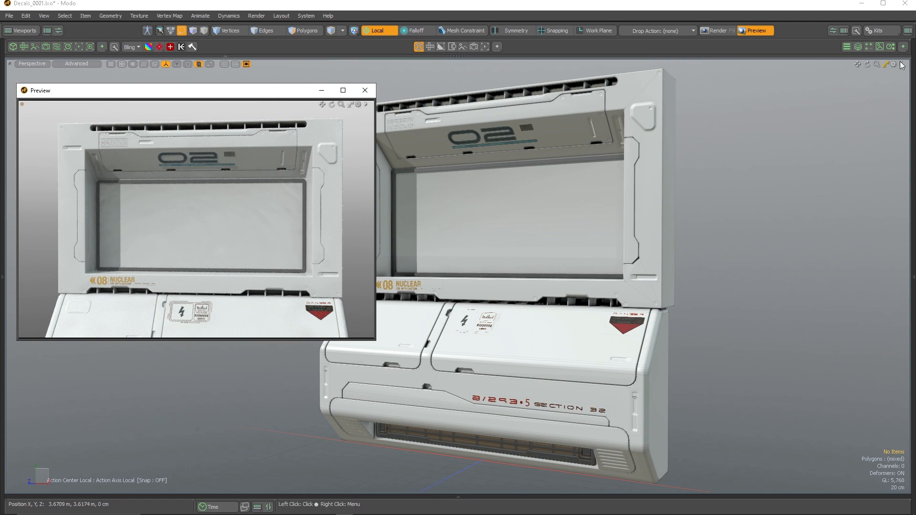
{"action": "left_click", "coordinate": [894, 64]}
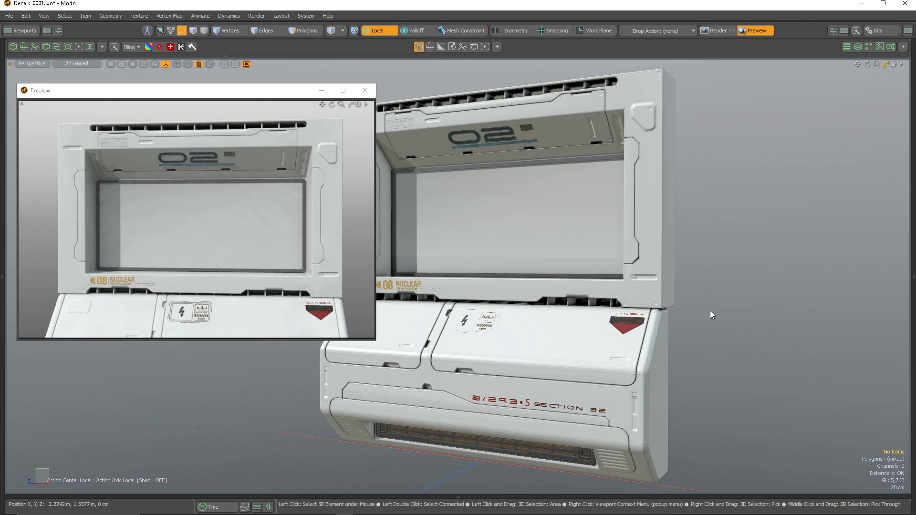
Close the render preview and enable the Glass material group in the Shader Tree.
{"action": "left_click", "coordinate": [914, 276]}
{"action": "left_click", "coordinate": [365, 90]}
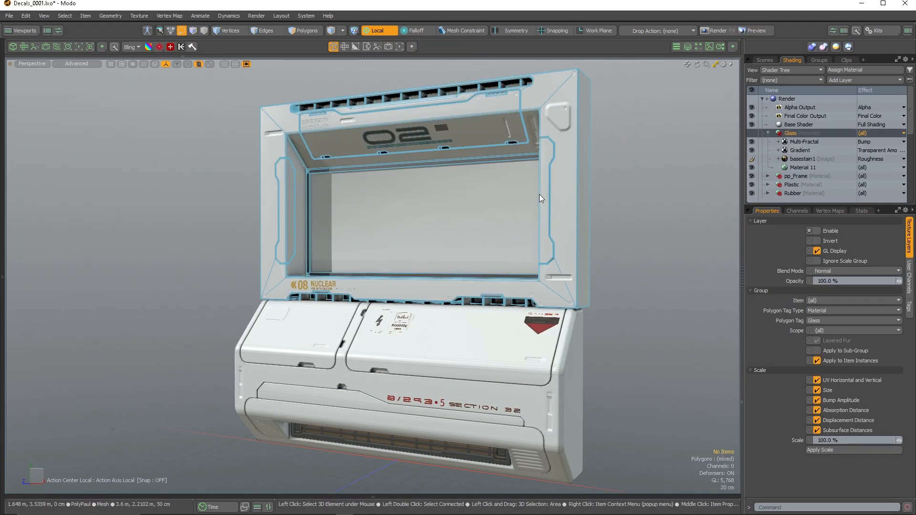
{"action": "left_click", "coordinate": [767, 133]}
{"action": "left_click_drag", "start_coordinate": [525, 205], "coordinate": [723, 254], "text": "alt"}
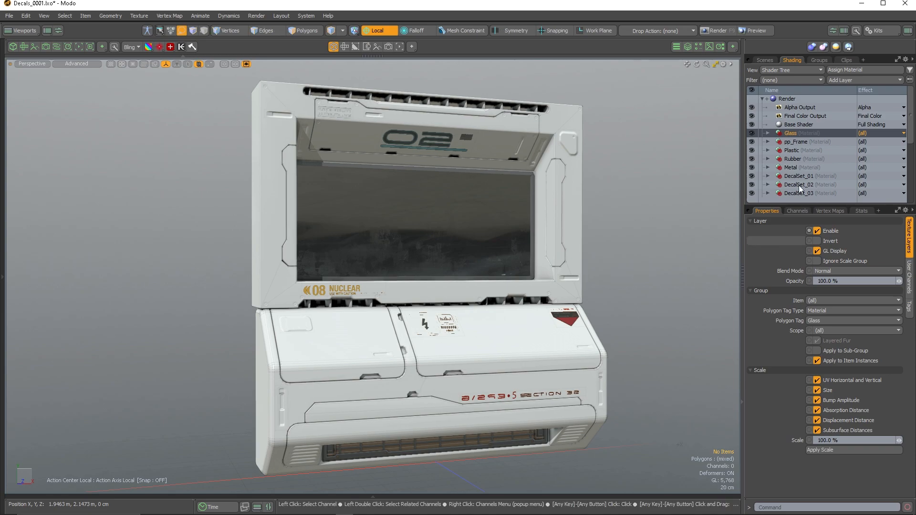
Expand the 3D viewport to full width and examine the whole console and its glass screen in an enlarged render Preview.
{"action": "left_click", "coordinate": [744, 153]}
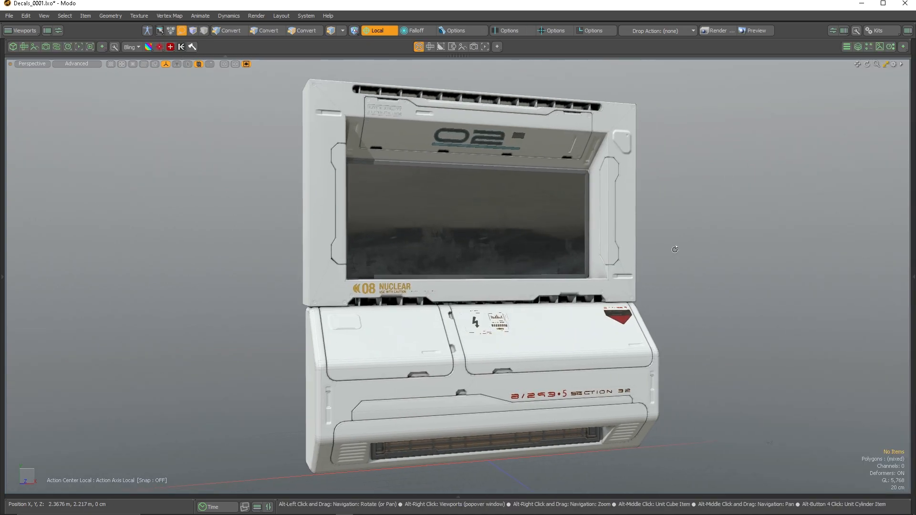
{"action": "left_click", "coordinate": [755, 30]}
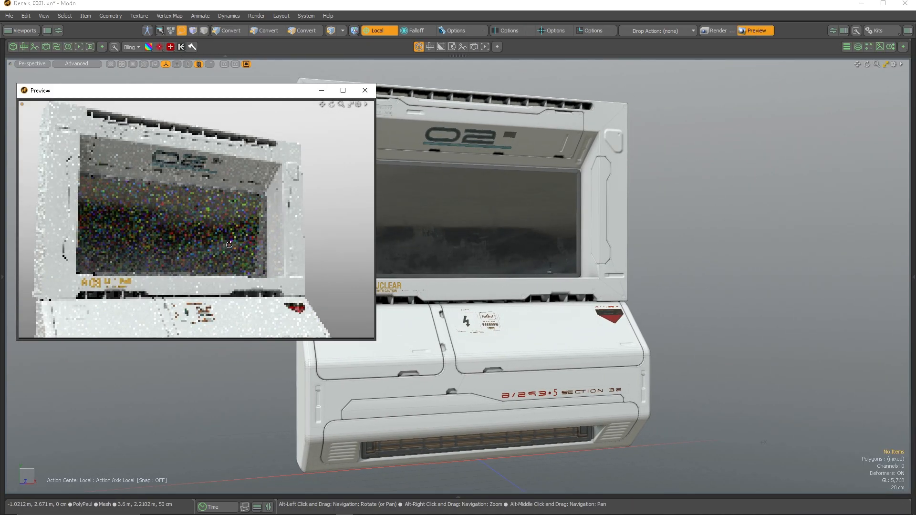
{"action": "left_click_drag", "start_coordinate": [244, 234], "coordinate": [266, 266], "text": "alt"}
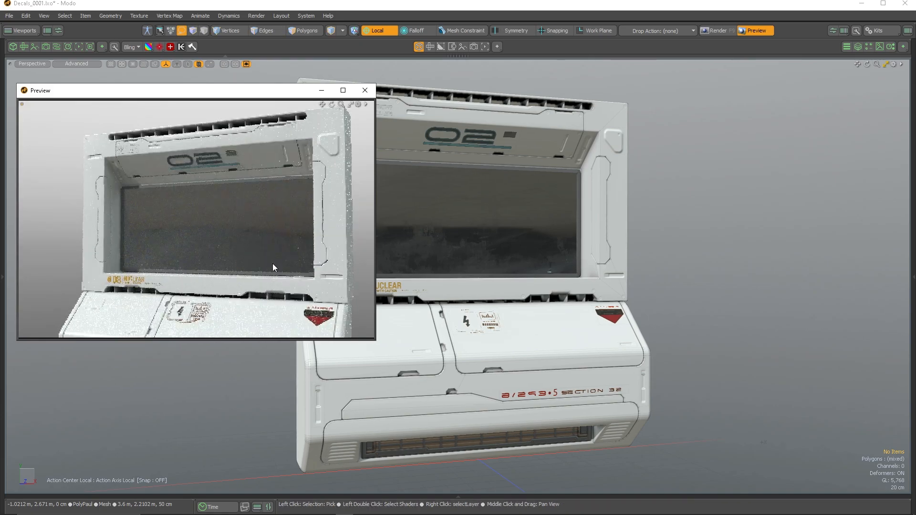
{"action": "left_click_drag", "start_coordinate": [376, 339], "coordinate": [510, 472]}
{"action": "left_click_drag", "start_coordinate": [473, 303], "coordinate": [279, 276], "text": "alt"}
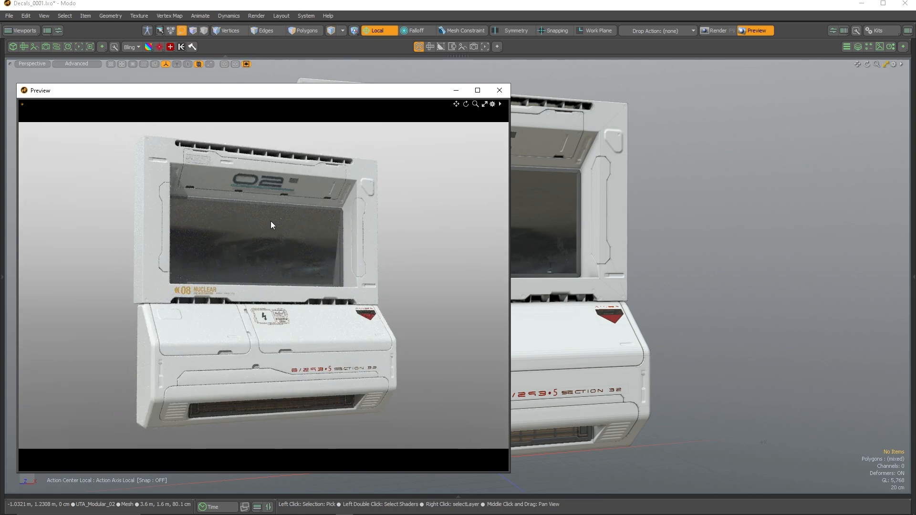
{"action": "left_click_drag", "start_coordinate": [510, 473], "coordinate": [514, 432]}
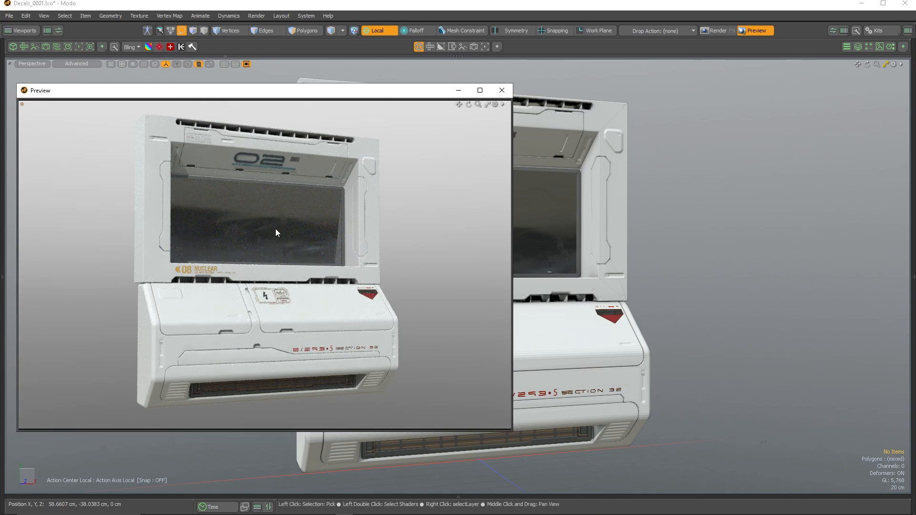
{"action": "left_click", "coordinate": [503, 91]}
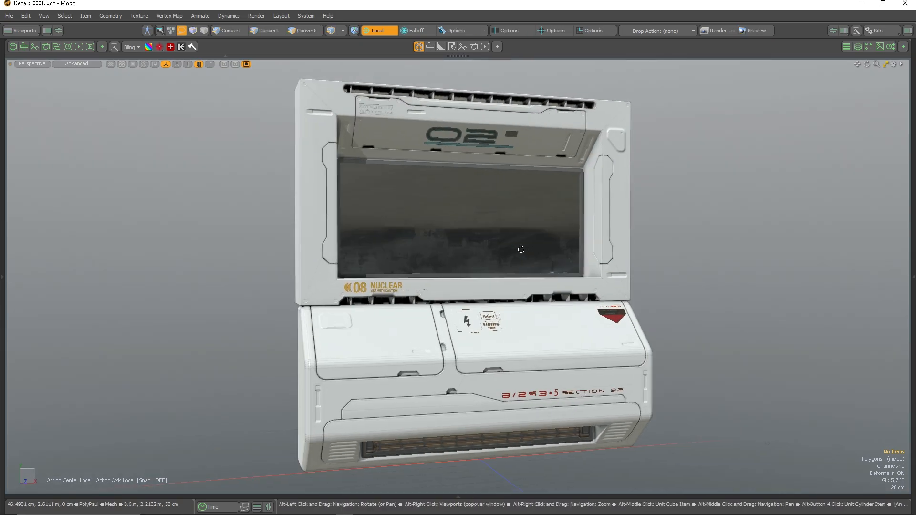
Check the 3D viewport's antialiasing options and view the console from a slightly different angle.
{"action": "left_click", "coordinate": [894, 64]}
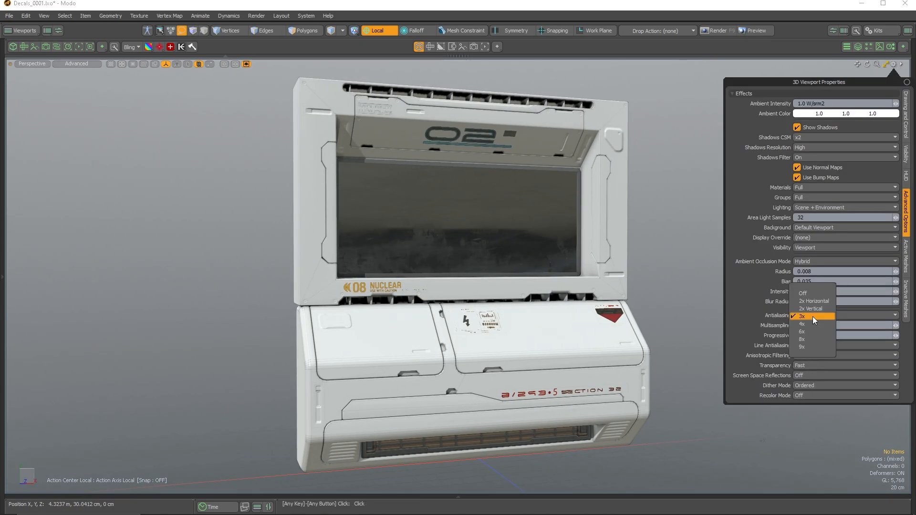
{"action": "left_click_drag", "start_coordinate": [482, 210], "coordinate": [526, 230], "text": "alt"}
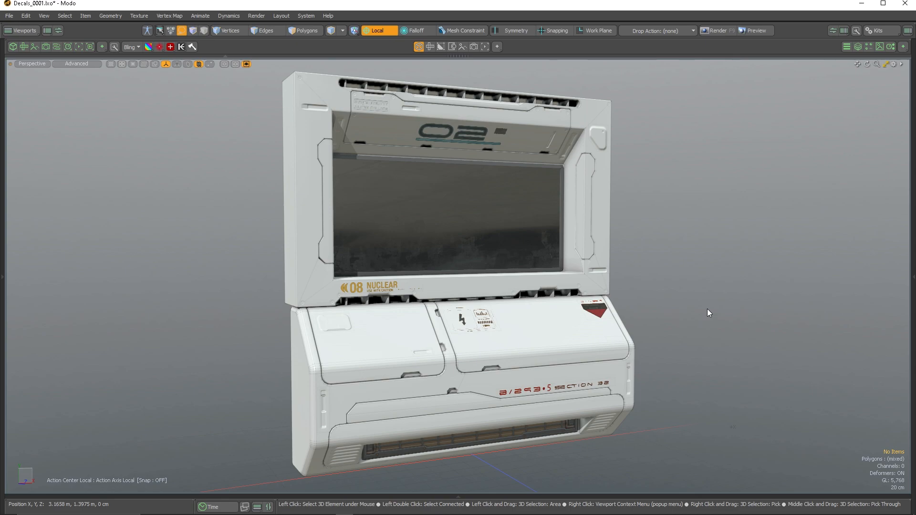